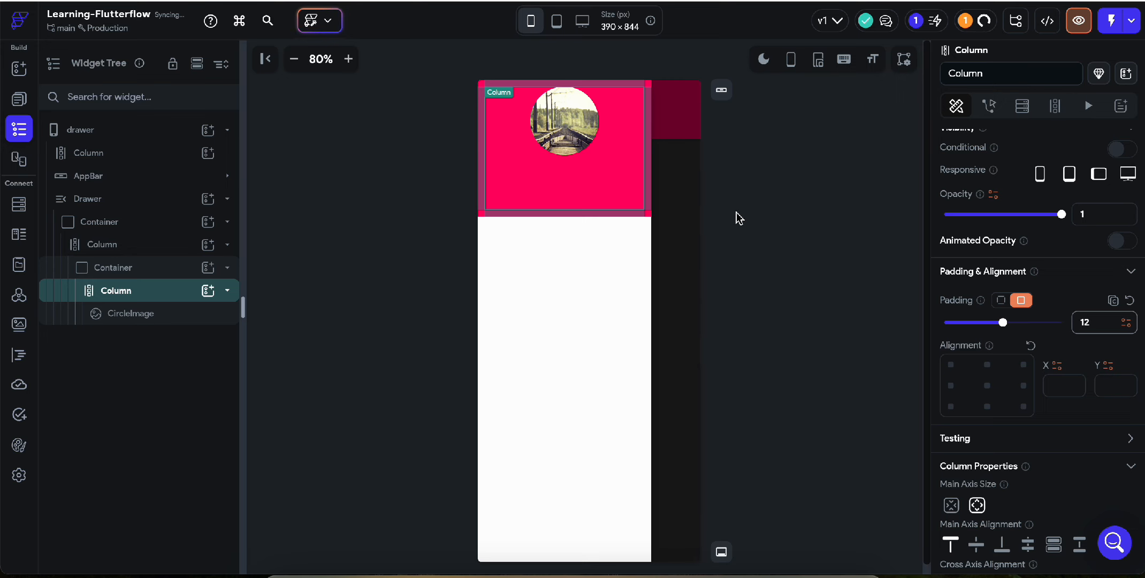
# Insert a Hello World text into the header column below the circle image.
pyautogui.click(562, 179)
pyautogui.rightClick(562, 181)
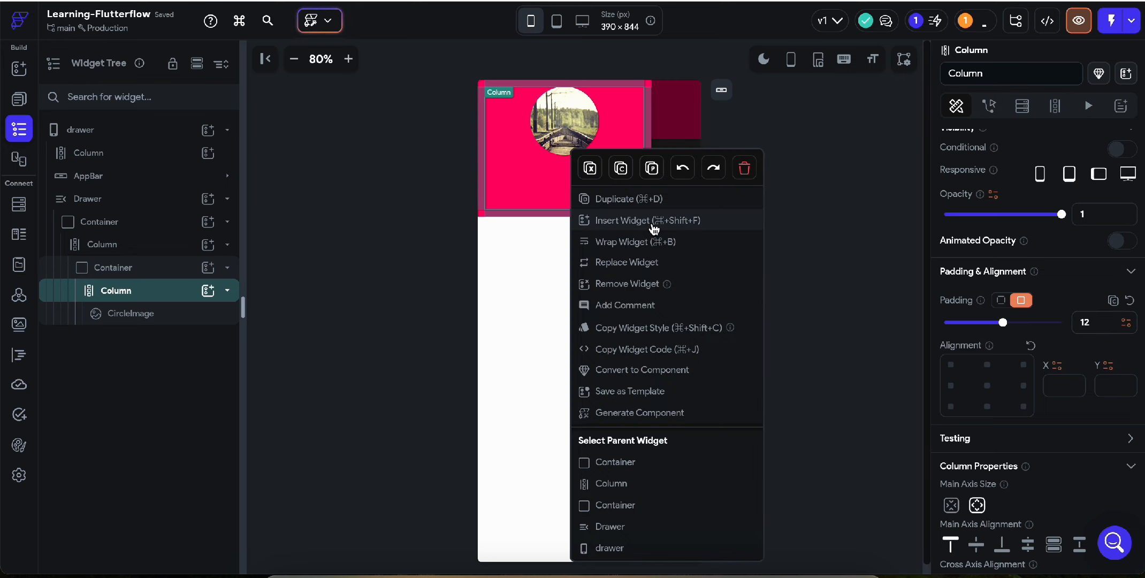
pyautogui.click(646, 227)
pyautogui.click(287, 163)
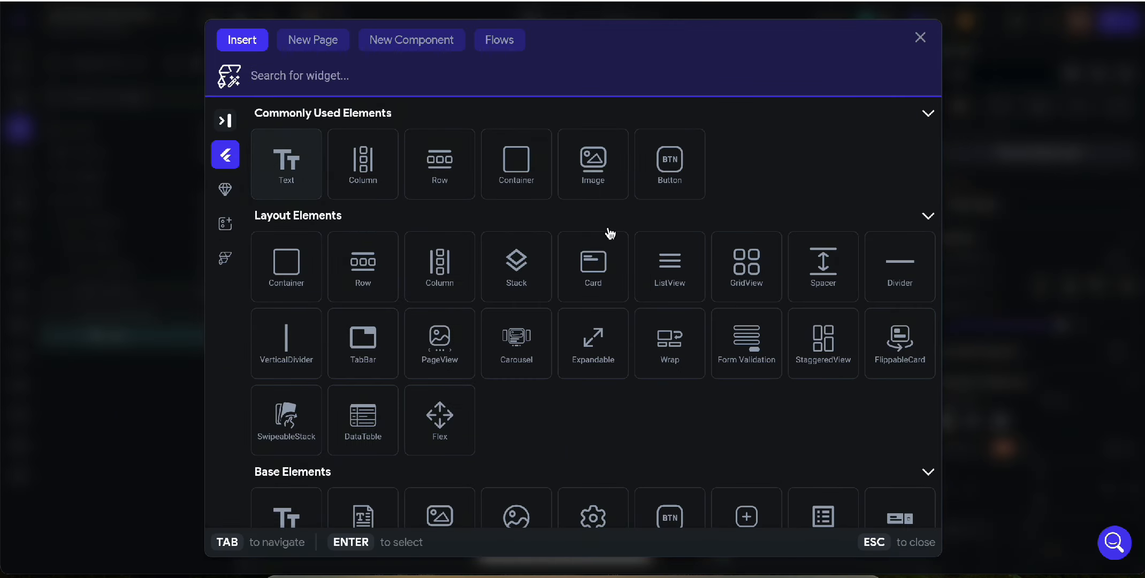
# Set the header column's item spacing to 16.
pyautogui.scroll(-3, 1032, 389)
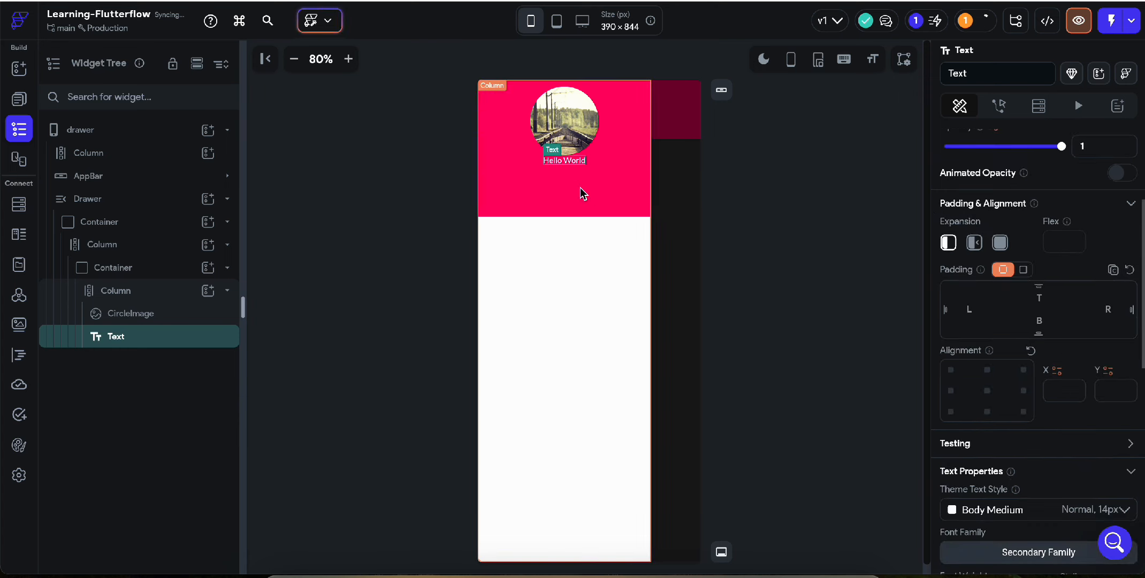
pyautogui.click(578, 184)
pyautogui.click(538, 189)
pyautogui.click(550, 187)
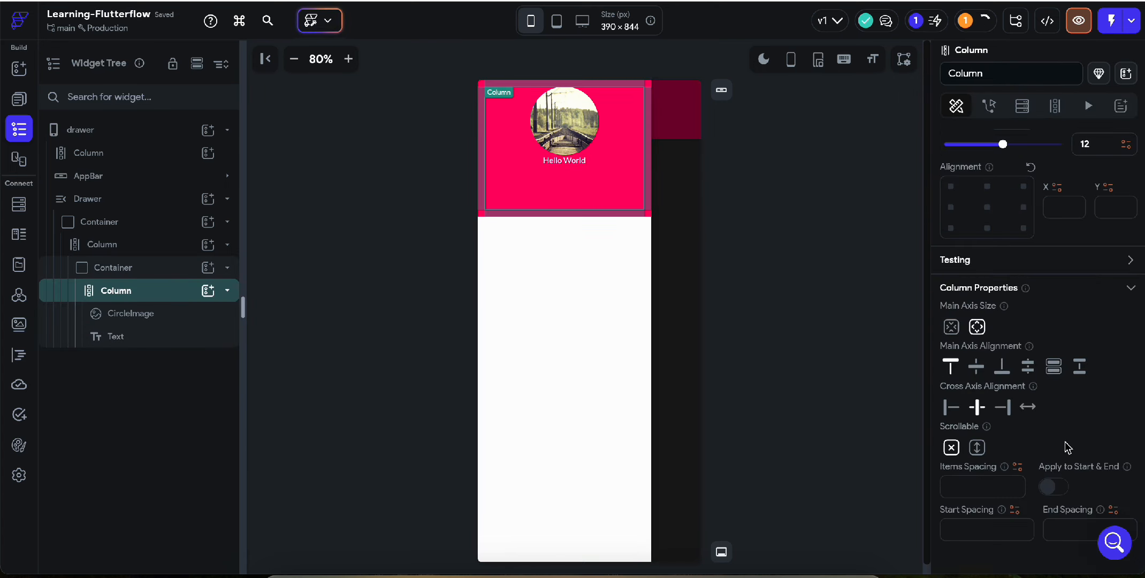
pyautogui.scroll(-4, 1068, 447)
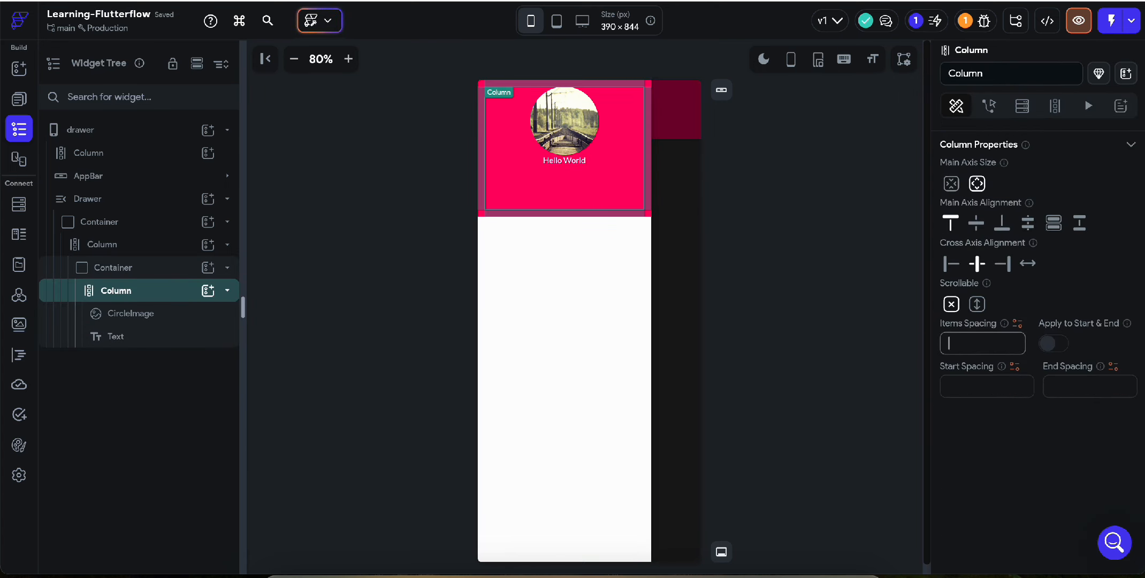
pyautogui.write('12')
pyautogui.press('BackSpace')
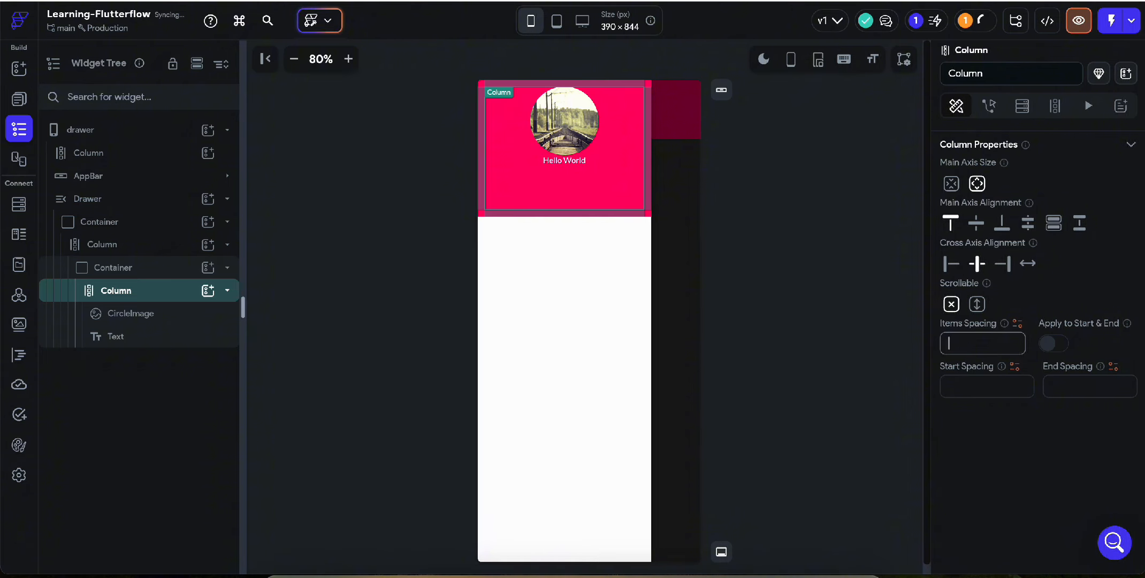
pyautogui.write('16')
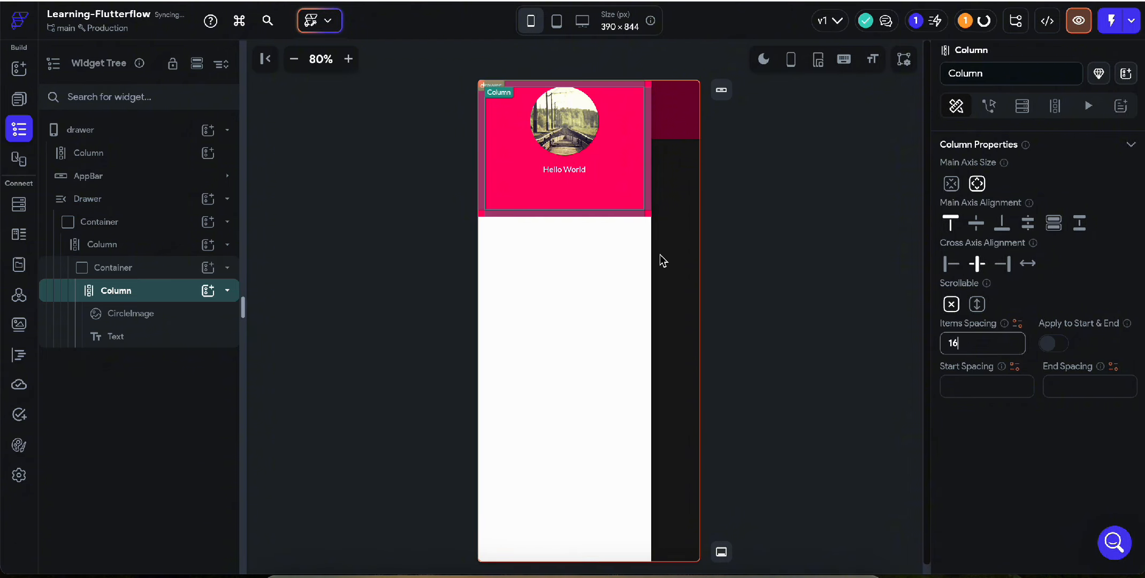
# Set the Hello World text's font size to 16 and duplicate it.
pyautogui.click(558, 177)
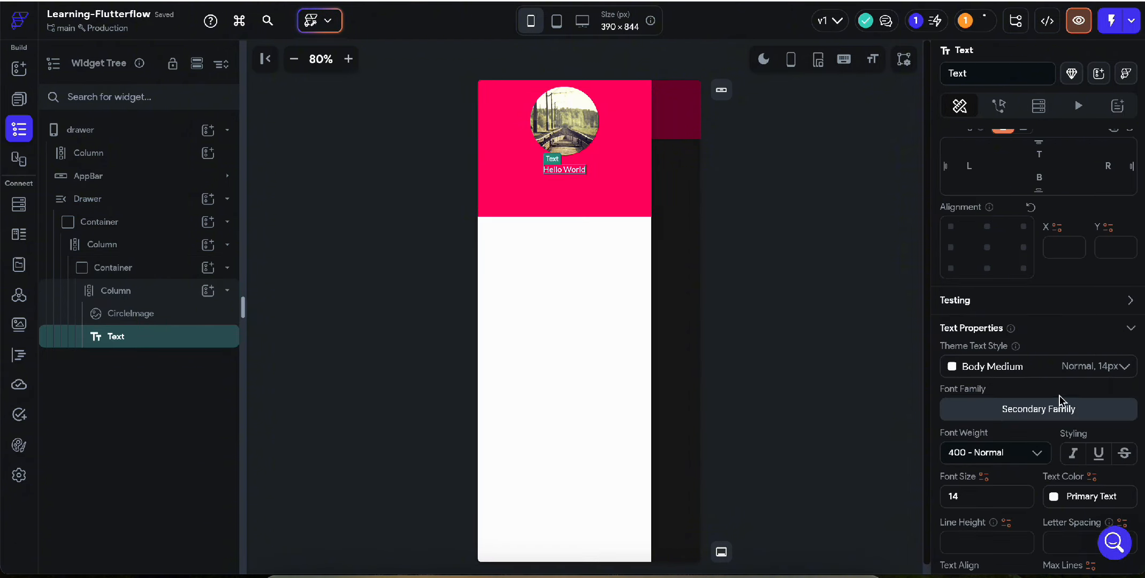
pyautogui.scroll(-3, 1059, 395)
pyautogui.click(972, 328)
pyautogui.press('BackSpace')
pyautogui.write('6')
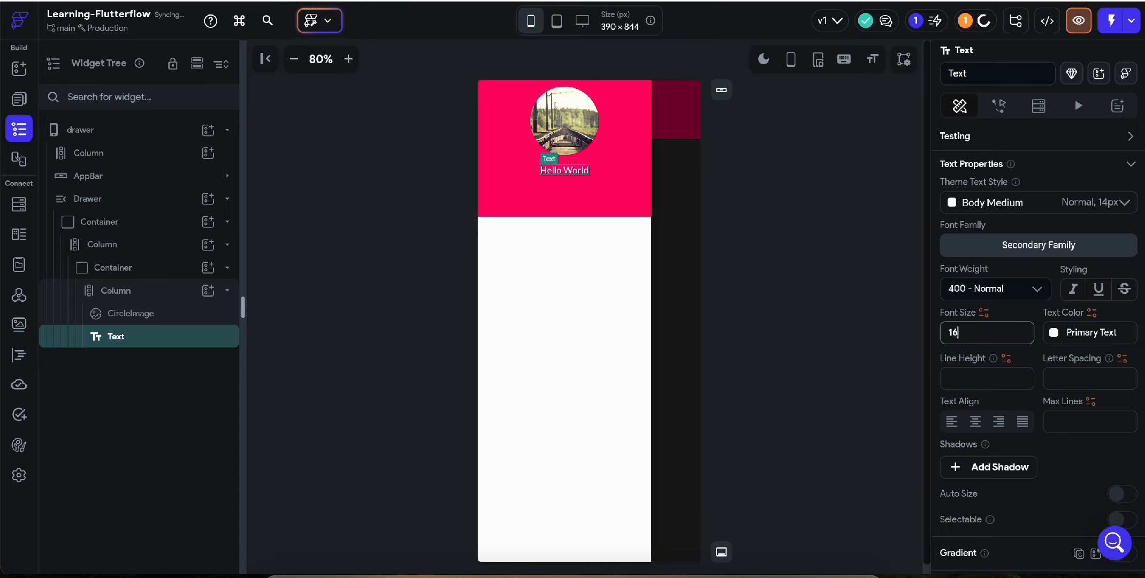
pyautogui.click(562, 170)
pyautogui.hotkey('ctrl', 'd')
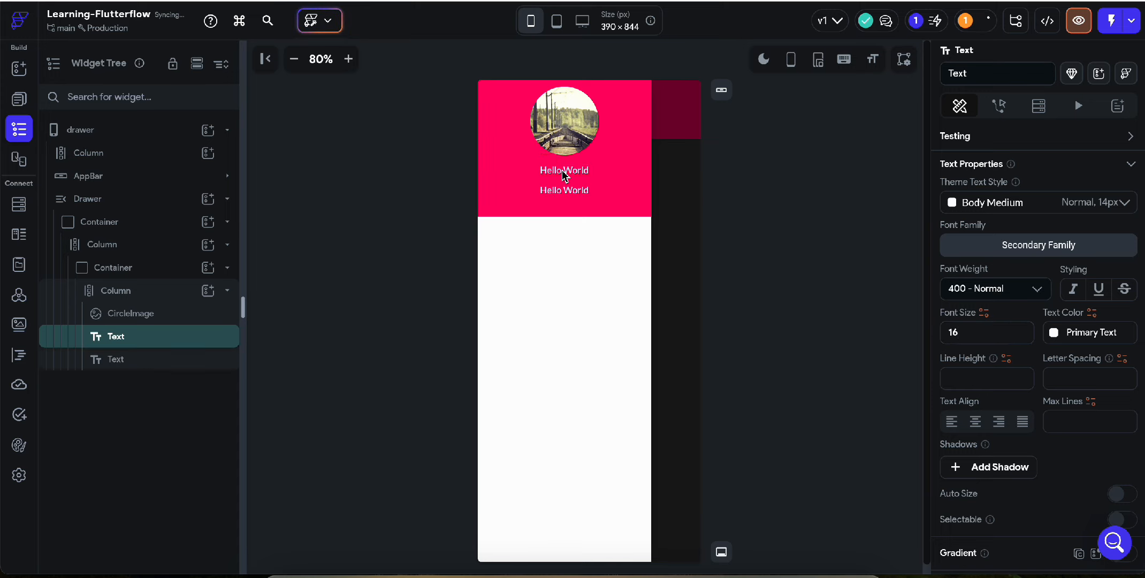
# Replace the first Hello World text with the user's full name.
pyautogui.scroll(3, 1038, 208)
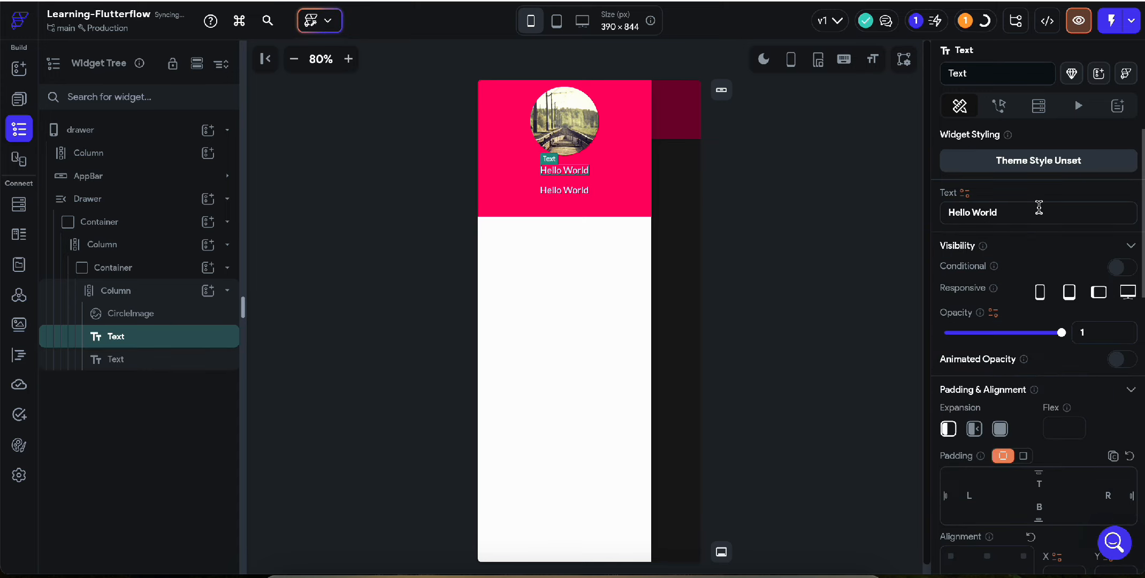
pyautogui.click(986, 201)
pyautogui.hotkey('ctrl', 'a')
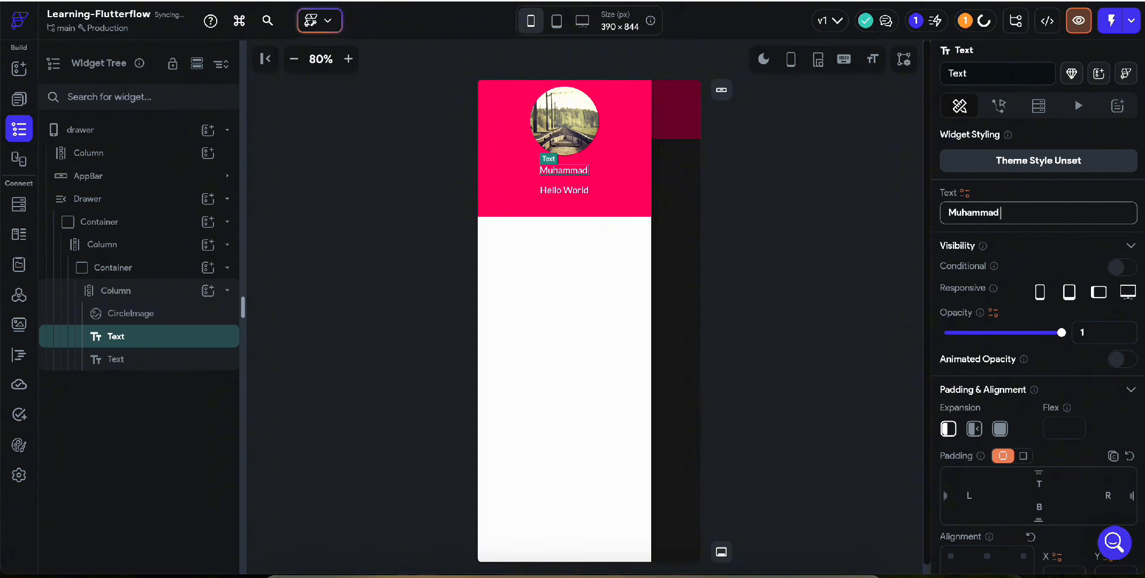
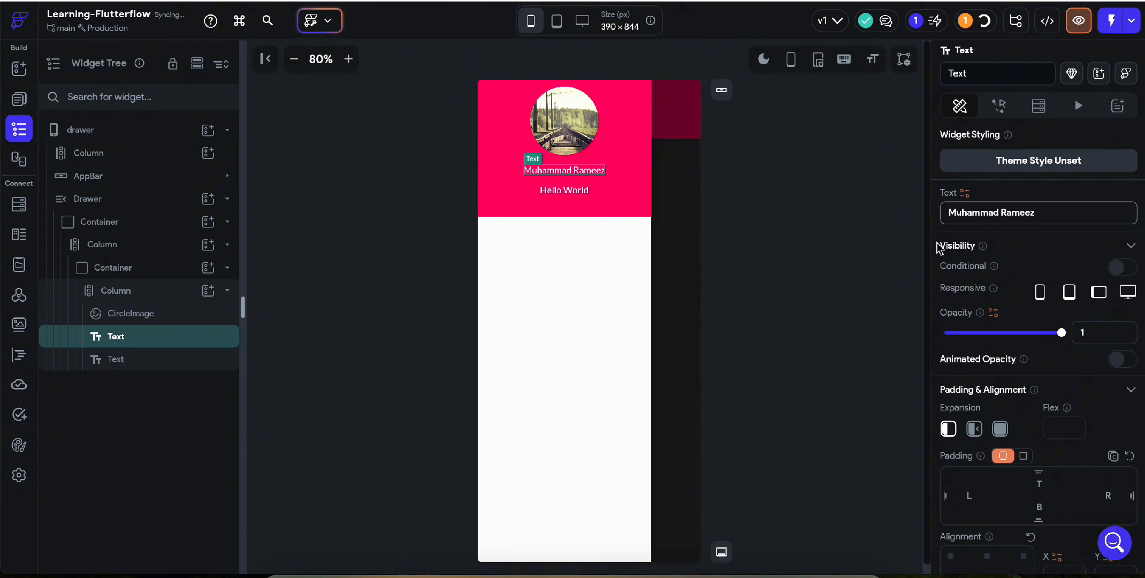
# Make the name text 600 - Semi Bold weight.
pyautogui.scroll(-8, 1019, 326)
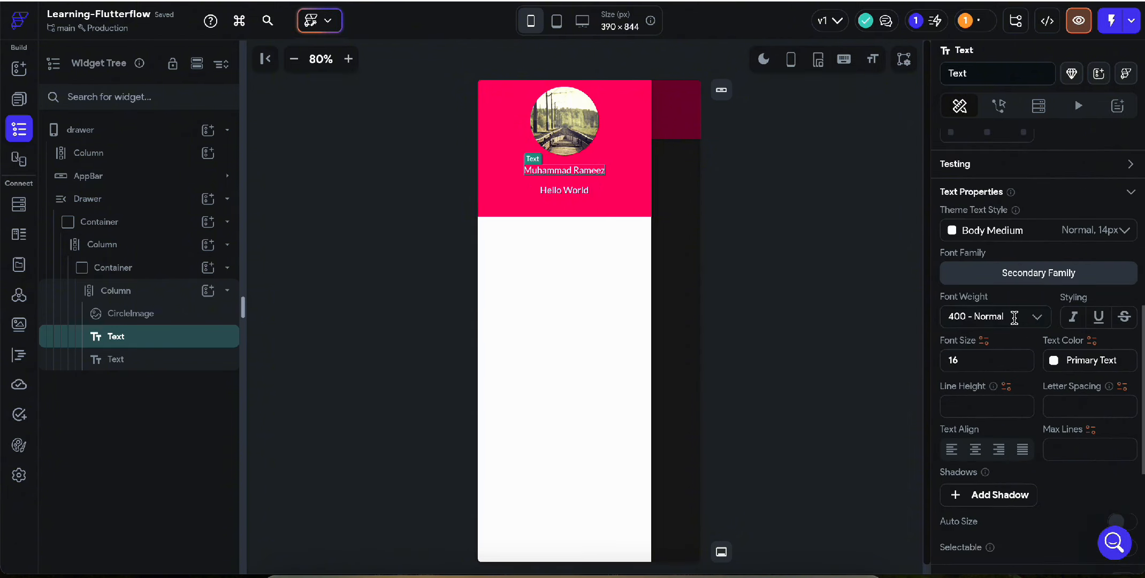
pyautogui.click(1014, 317)
pyautogui.click(1002, 454)
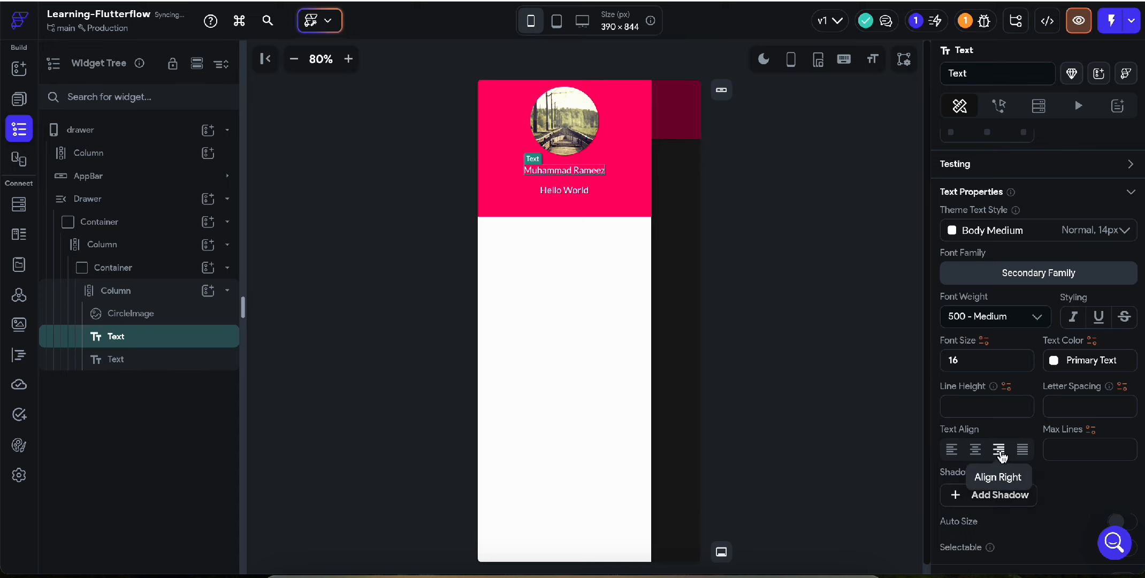
pyautogui.click(1015, 317)
pyautogui.click(1013, 472)
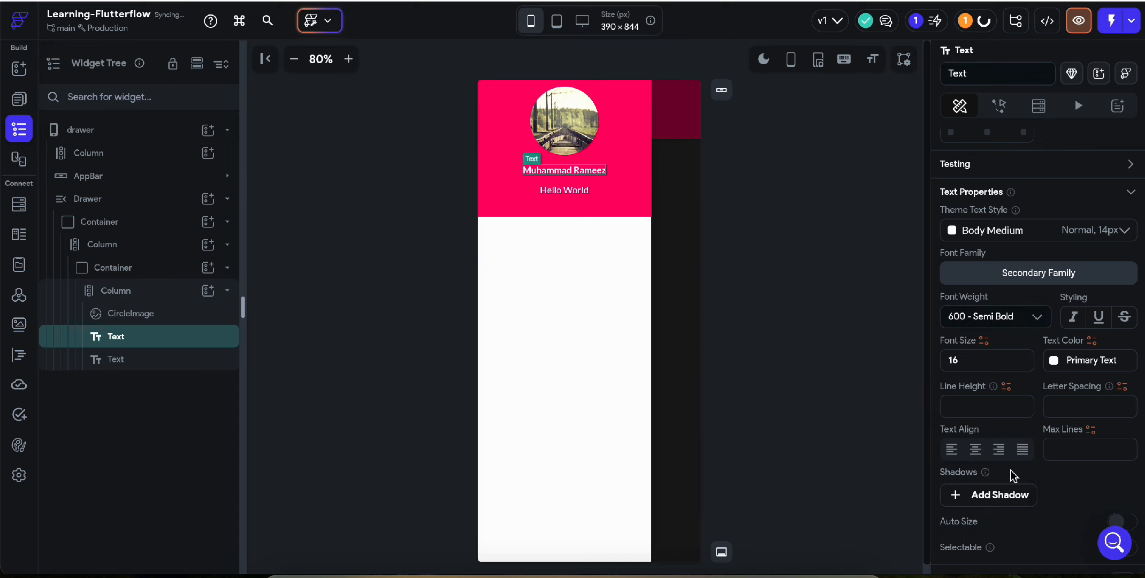
pyautogui.click(566, 188)
pyautogui.scroll(8, 993, 232)
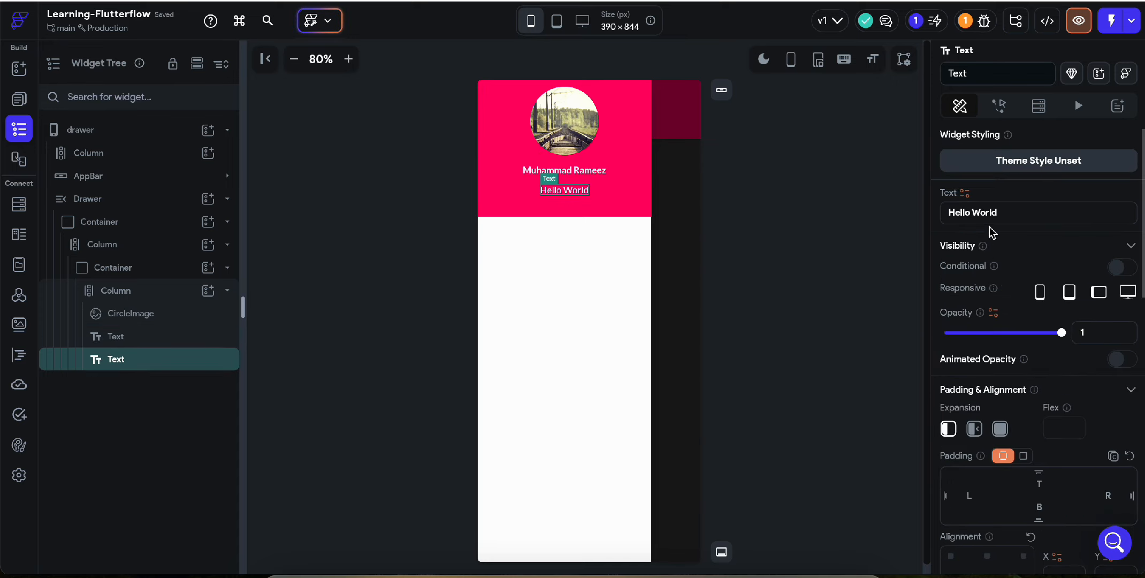
# Change the second Hello World text to the user's e-mail address, all lowercase.
pyautogui.click(978, 211)
pyautogui.hotkey('ctrl', 'a')
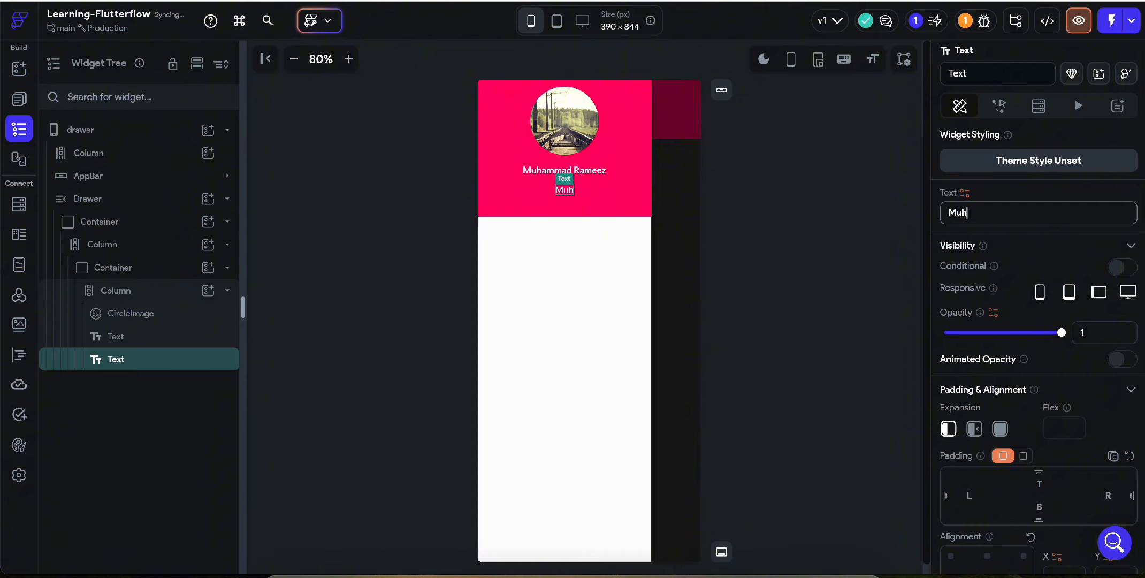
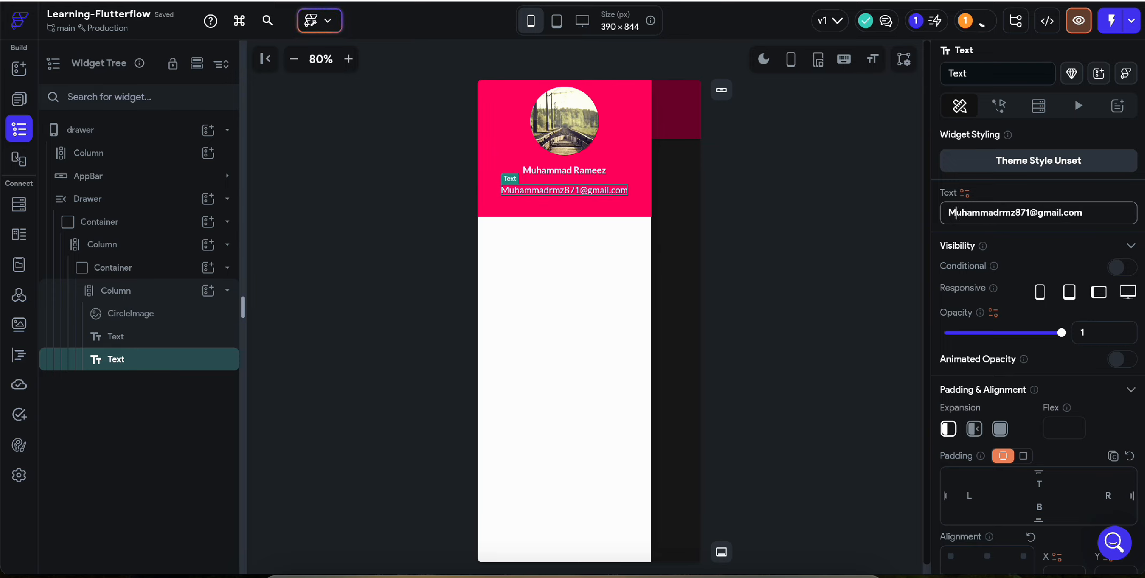
pyautogui.write('m')
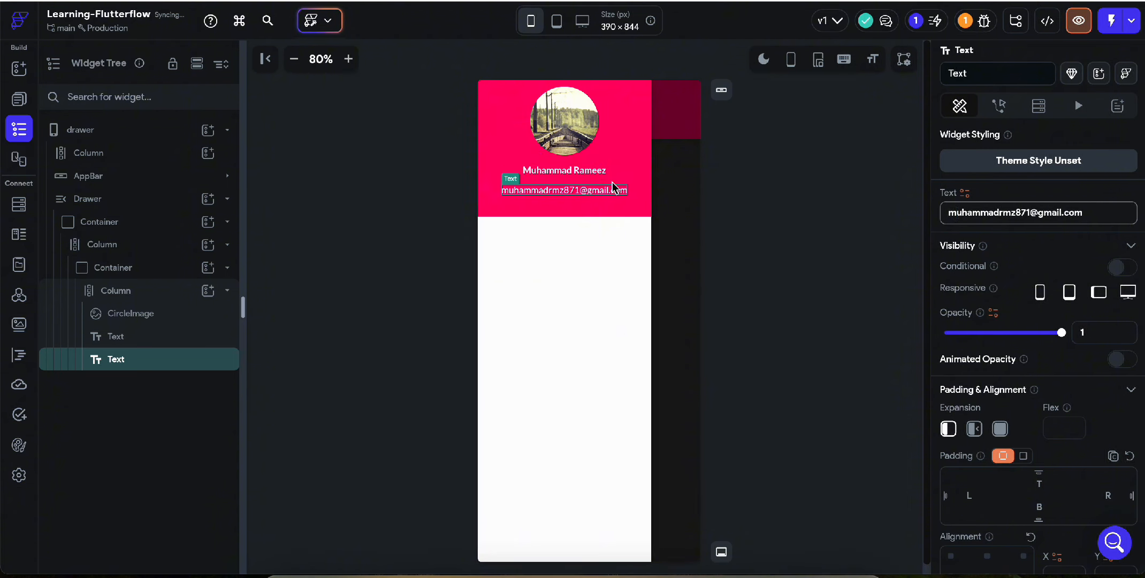
pyautogui.click(597, 179)
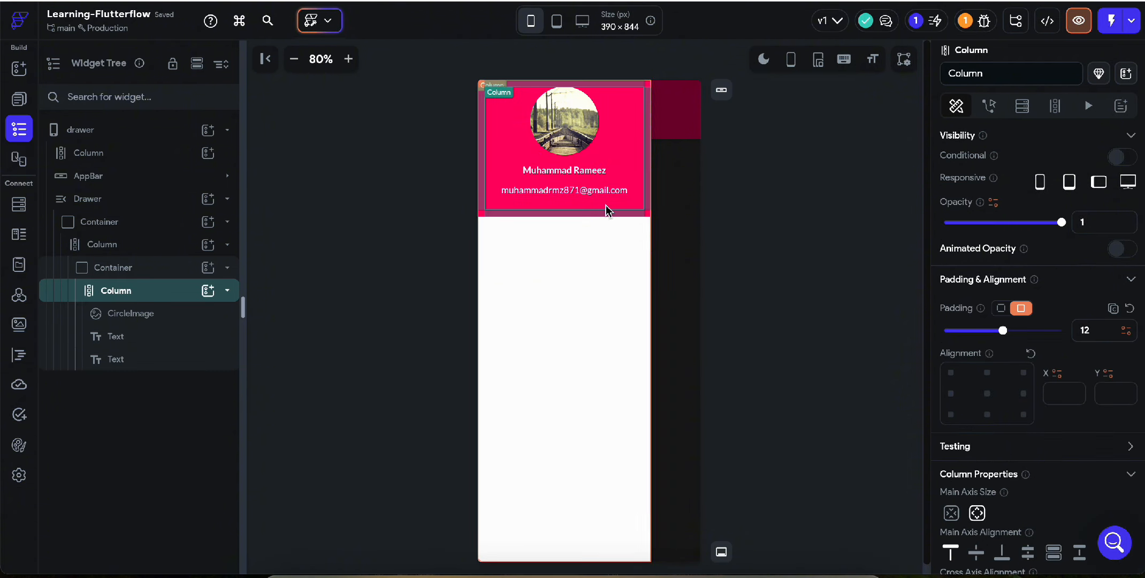
pyautogui.click(570, 172)
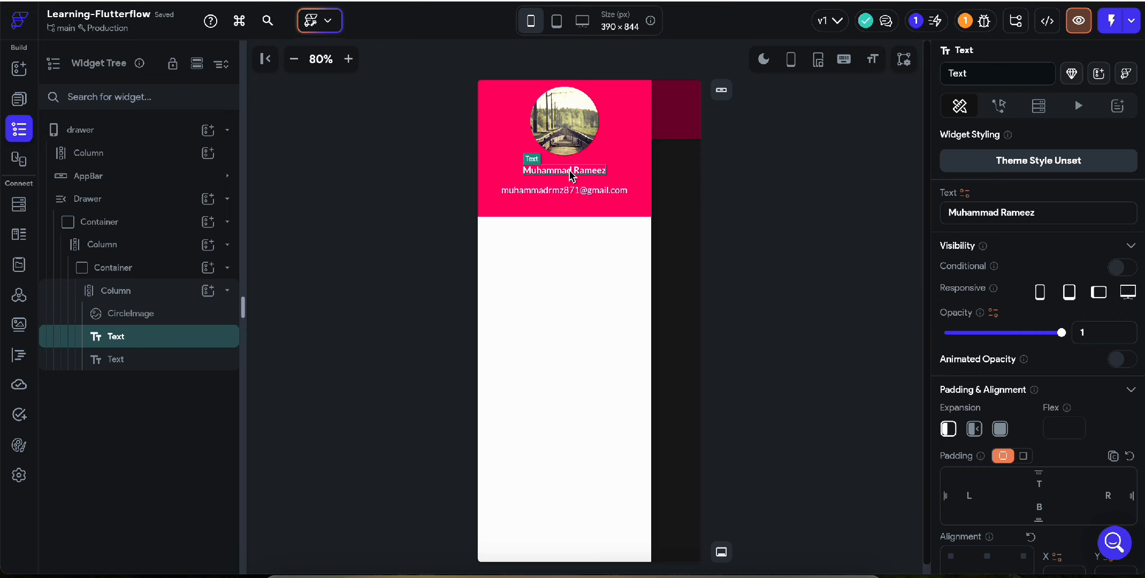
# Wrap the name and e-mail texts in a Column spaced 8 apart.
pyautogui.rightClick(572, 174)
pyautogui.click(639, 154)
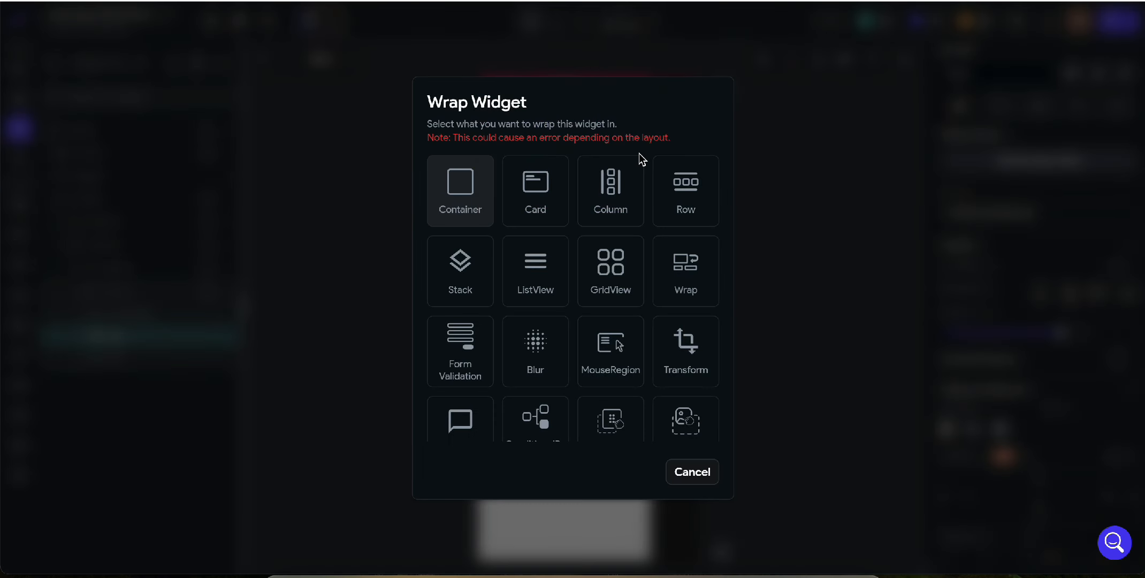
pyautogui.click(629, 186)
pyautogui.moveTo(582, 187); pyautogui.dragTo(585, 177)
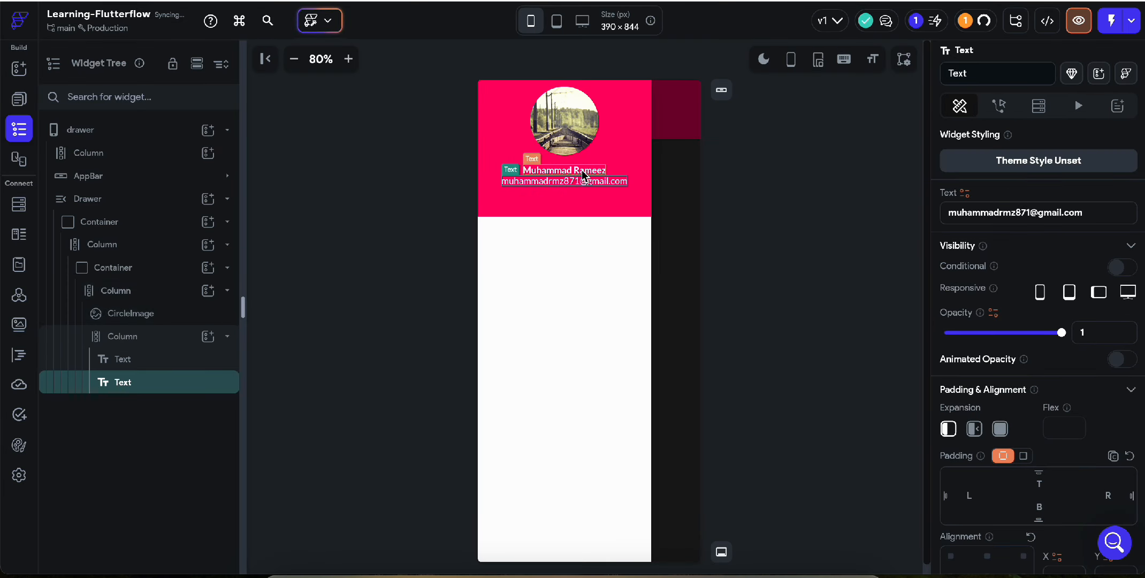
pyautogui.click(618, 178)
pyautogui.scroll(-4, 1029, 441)
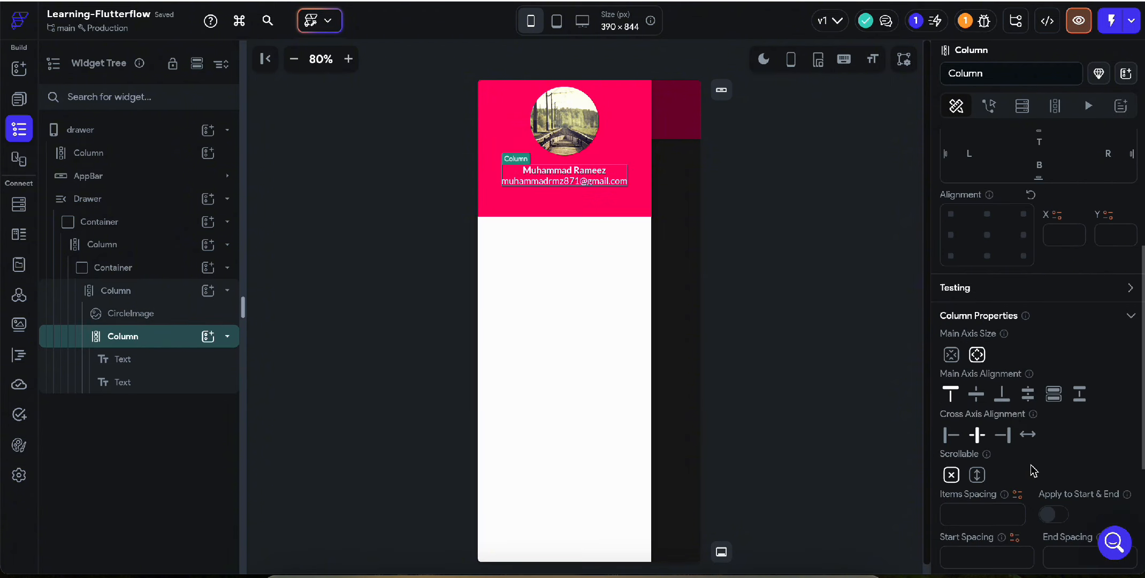
pyautogui.click(982, 515)
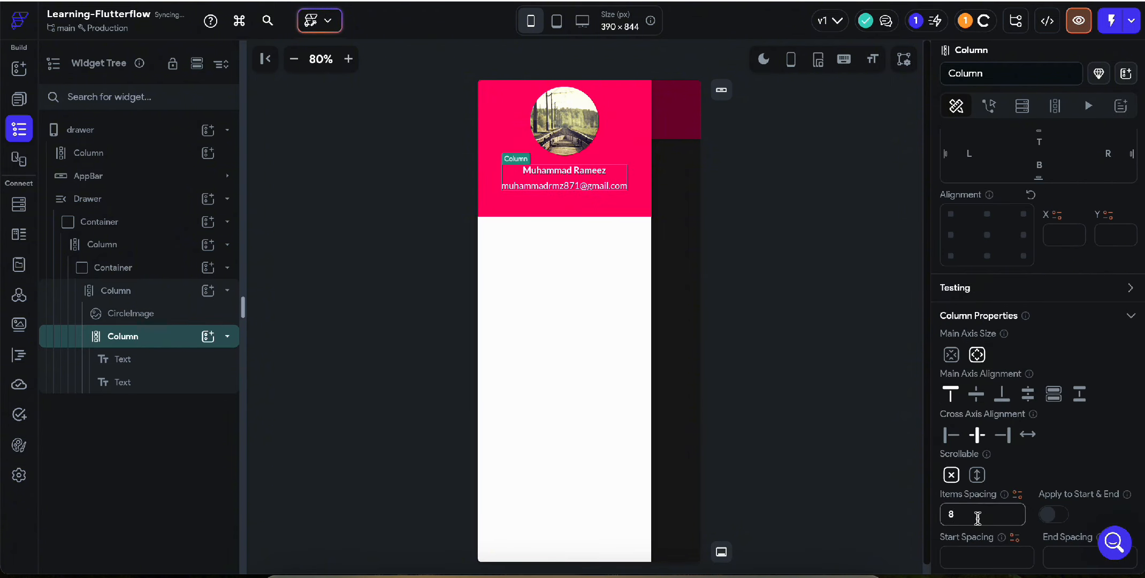
# Set the picture-and-name column's item spacing to 22.
pyautogui.click(598, 151)
pyautogui.click(619, 151)
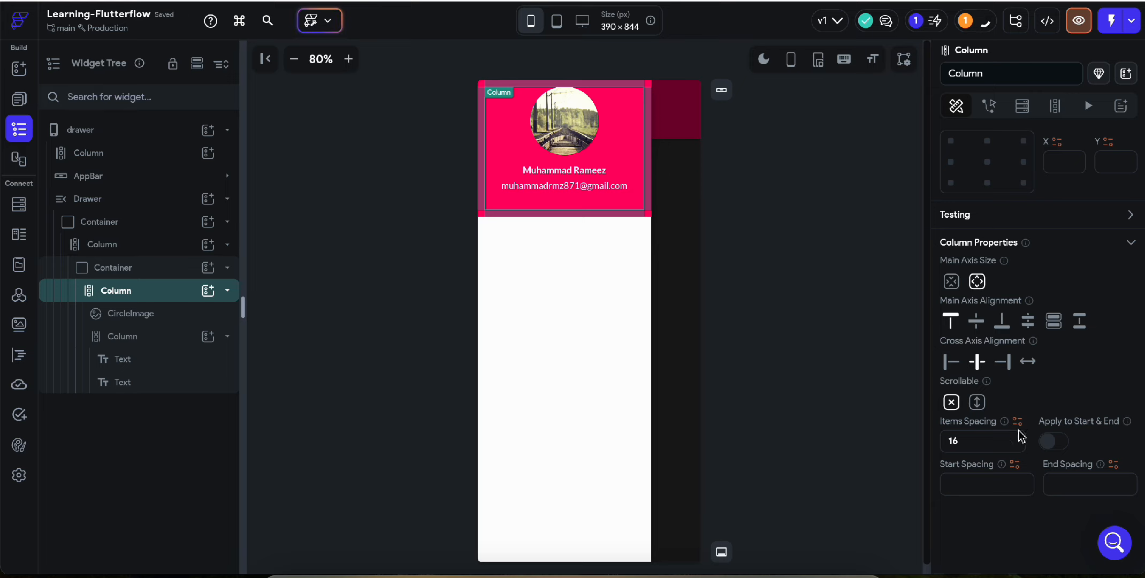
pyautogui.click(981, 440)
pyautogui.write('16')
pyautogui.press('BackSpace')
pyautogui.press('BackSpace')
pyautogui.write('22')
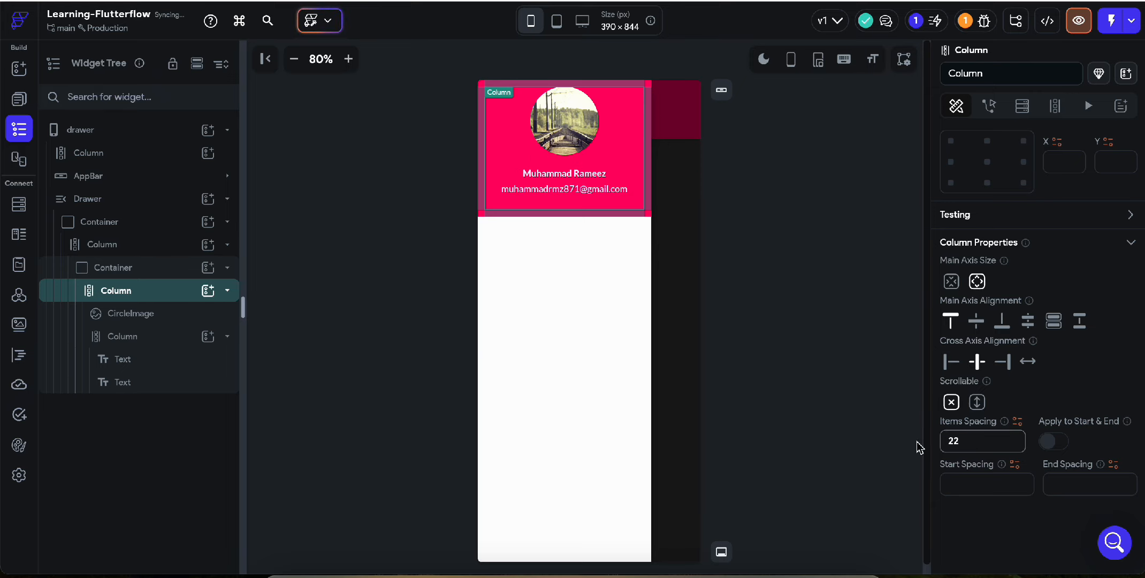
pyautogui.click(583, 255)
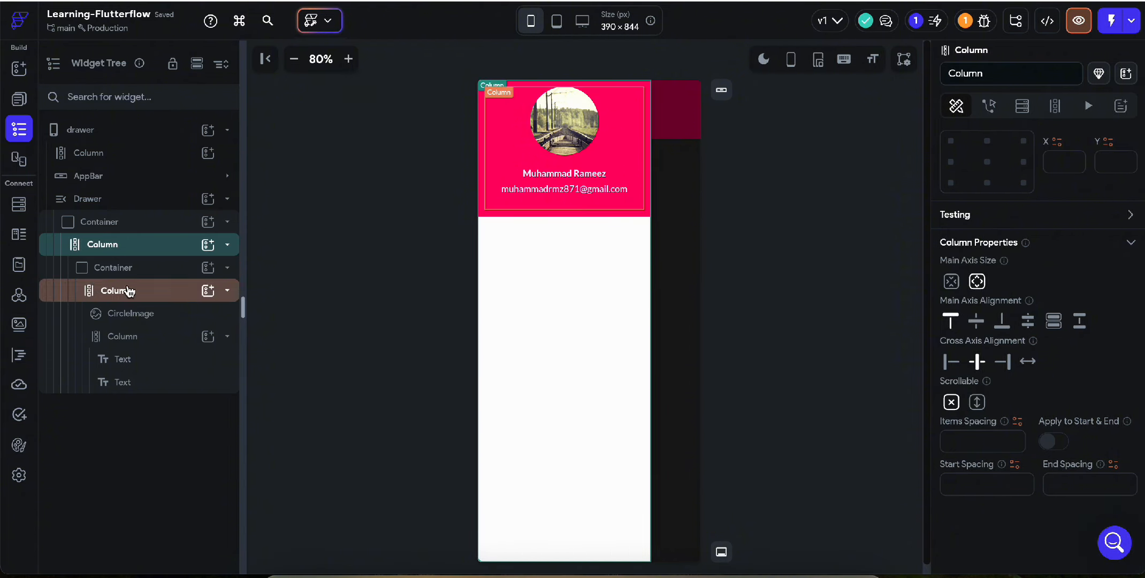
# Add a ListTile below the pink drawer header and unset its grey background colour.
pyautogui.click(229, 268)
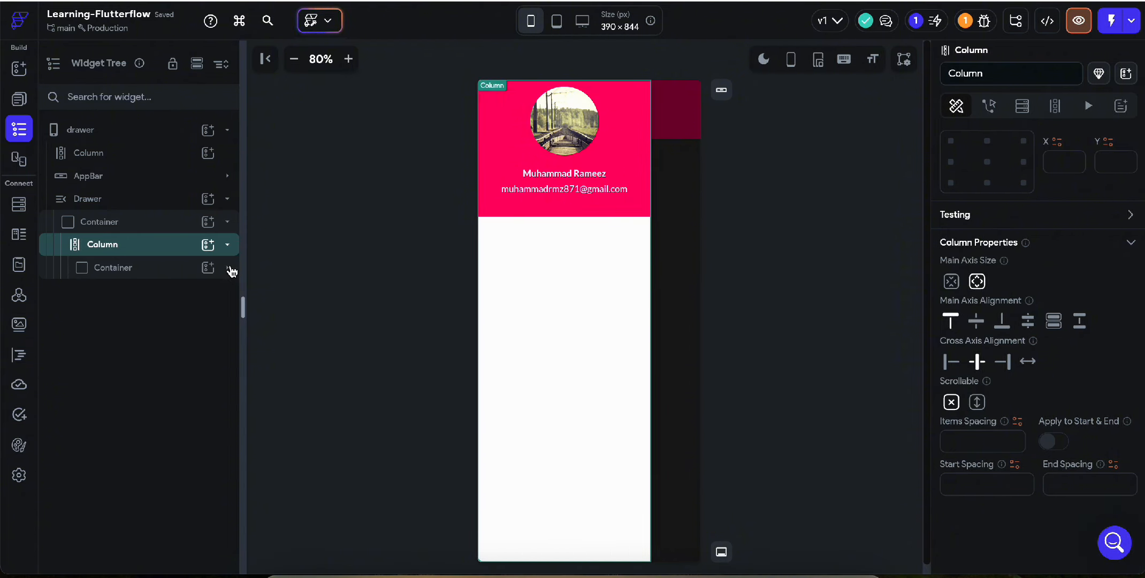
pyautogui.click(207, 245)
pyautogui.write('ti')
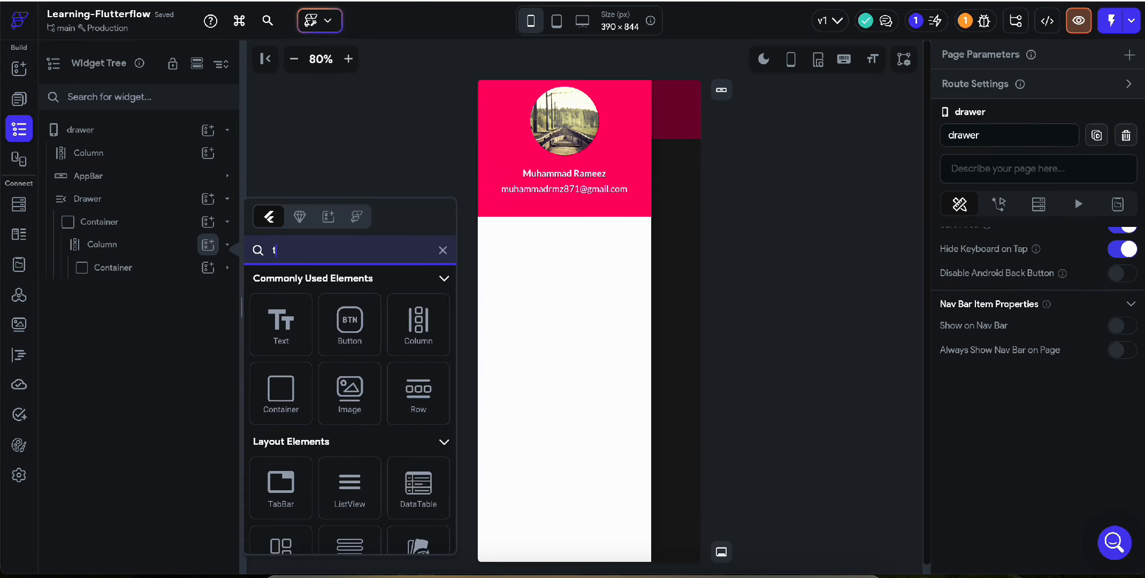
pyautogui.press('BackSpace')
pyautogui.press('BackSpace')
pyautogui.write('list')
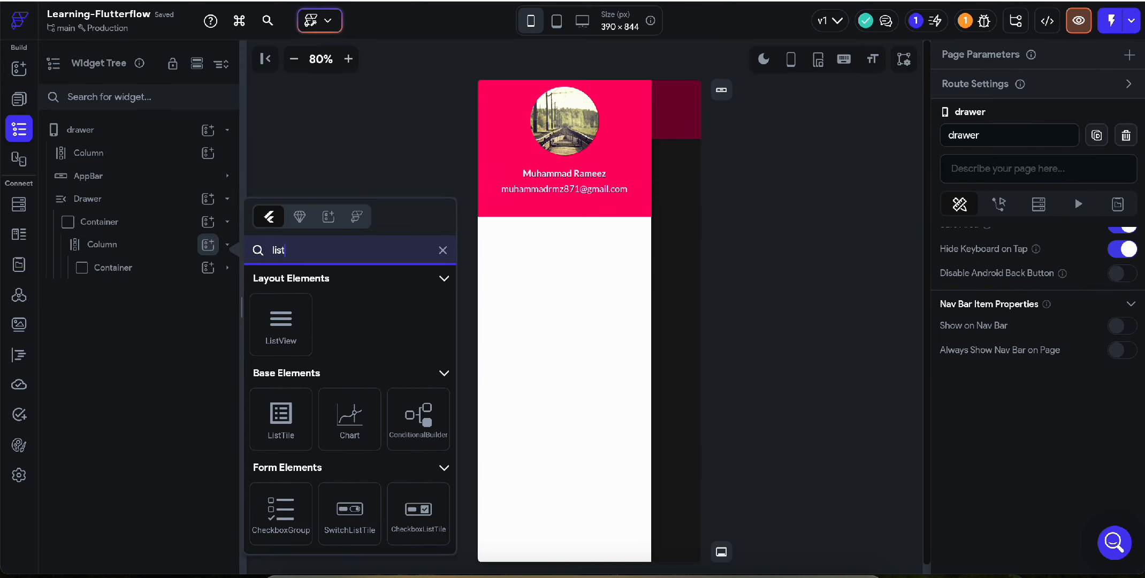
pyautogui.click(273, 448)
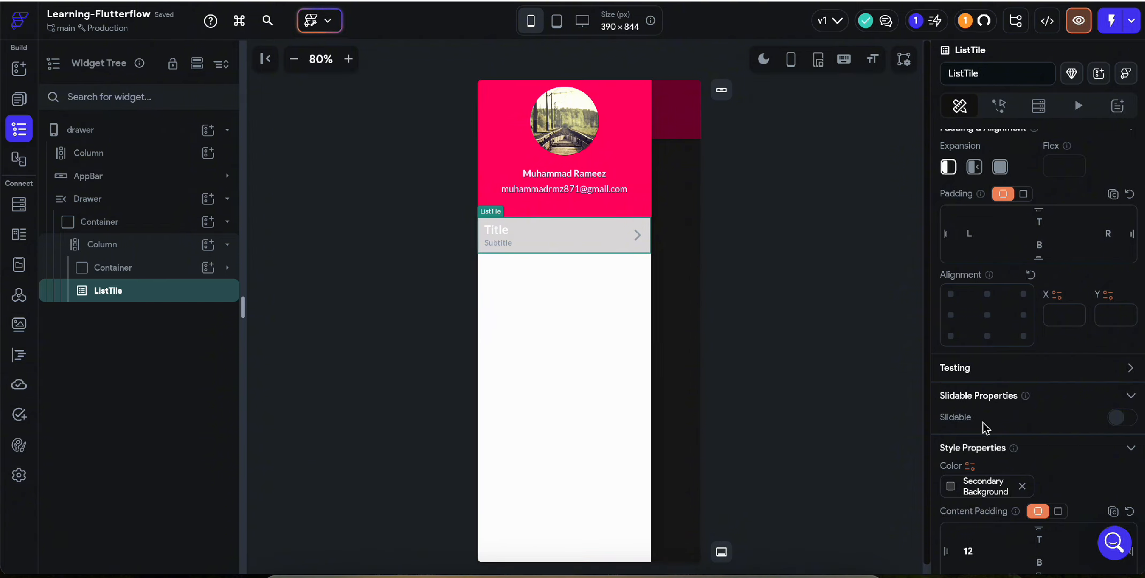
pyautogui.scroll(-3, 983, 423)
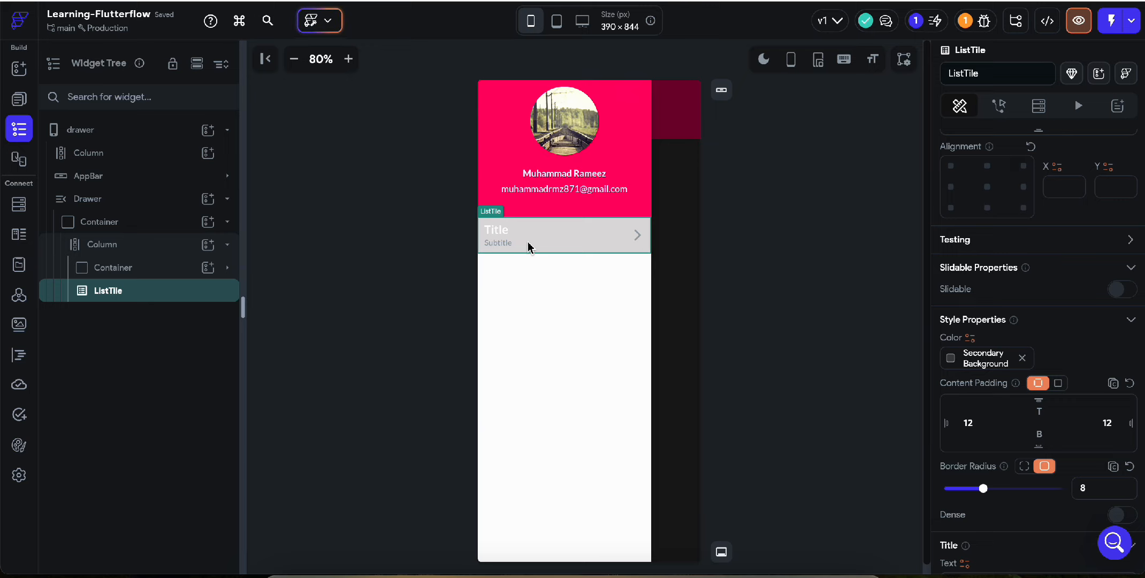
pyautogui.click(1022, 357)
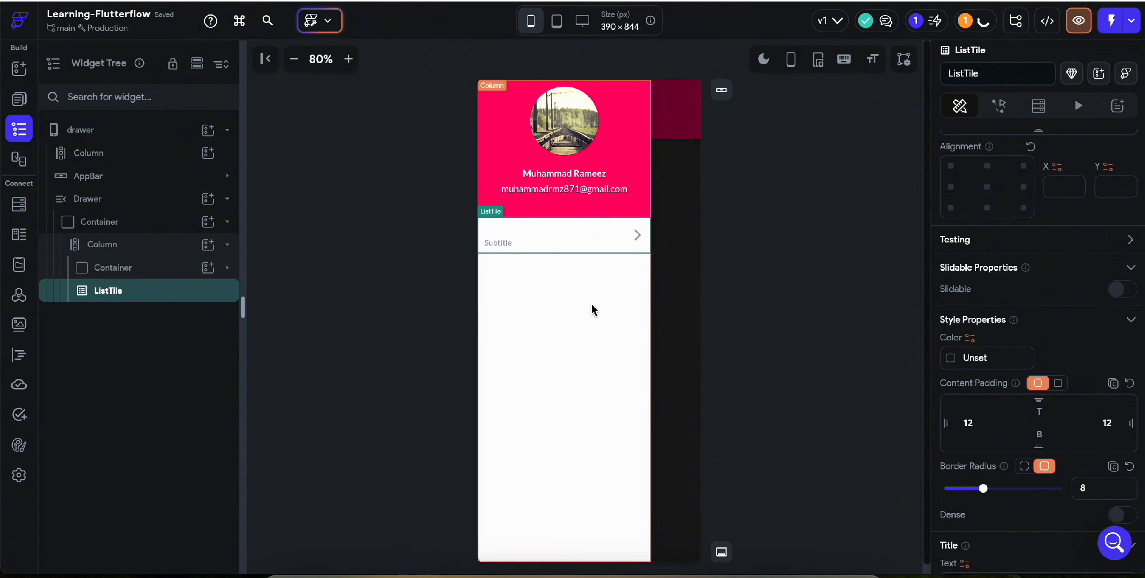
# Set the list tile's title text colour to Alternate (#262D34).
pyautogui.scroll(-10, 1043, 409)
pyautogui.click(1054, 289)
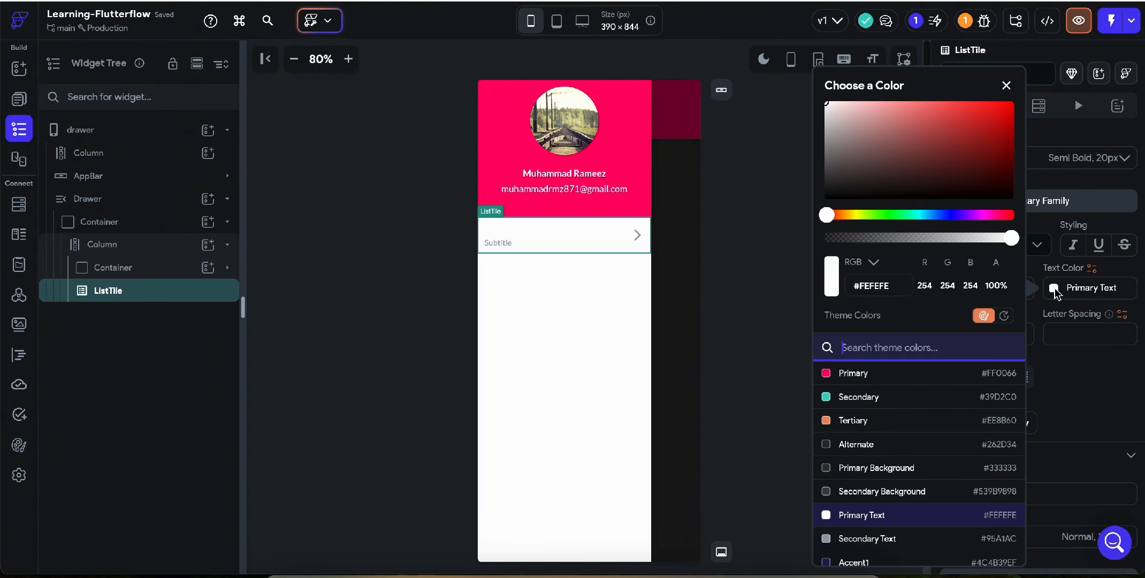
pyautogui.scroll(-1, 859, 475)
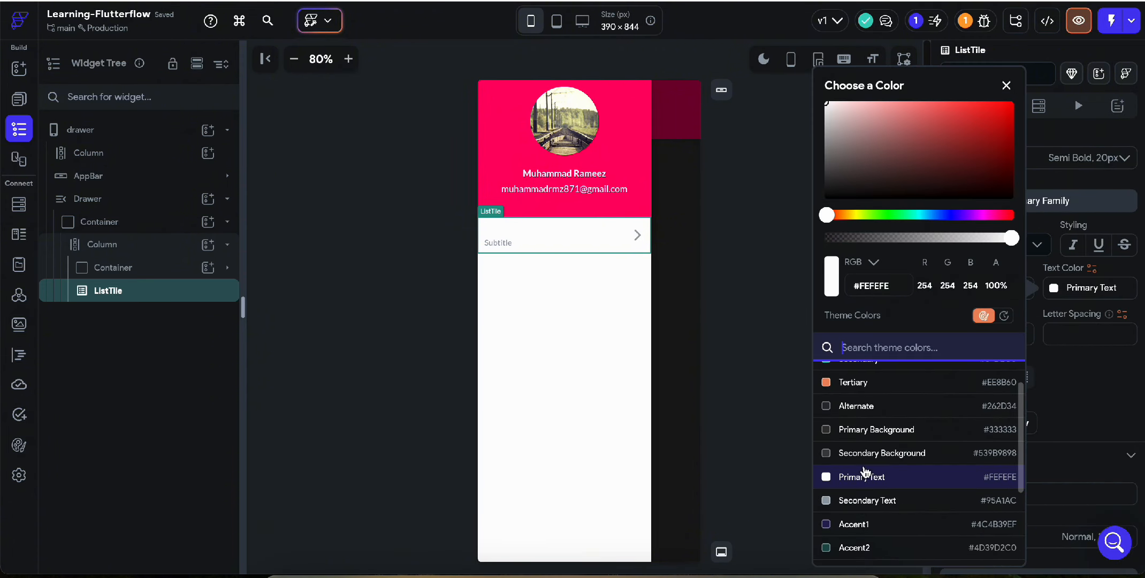
pyautogui.click(856, 408)
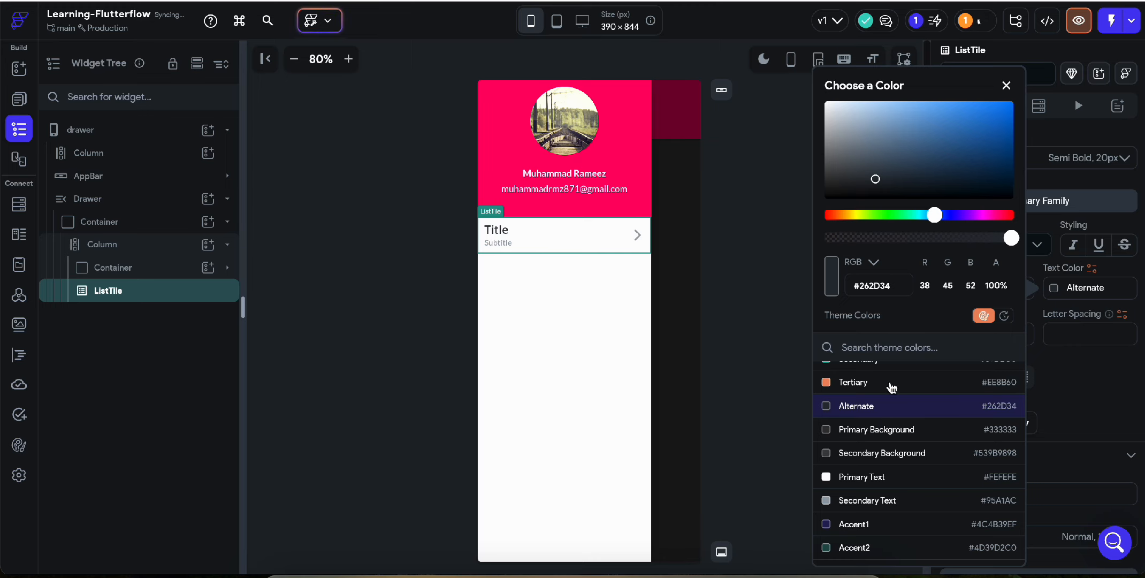
pyautogui.click(722, 344)
# Retitle the list tile 'Home' with subtitle 'Checkout your dashboard stats'.
pyautogui.scroll(1, 1054, 358)
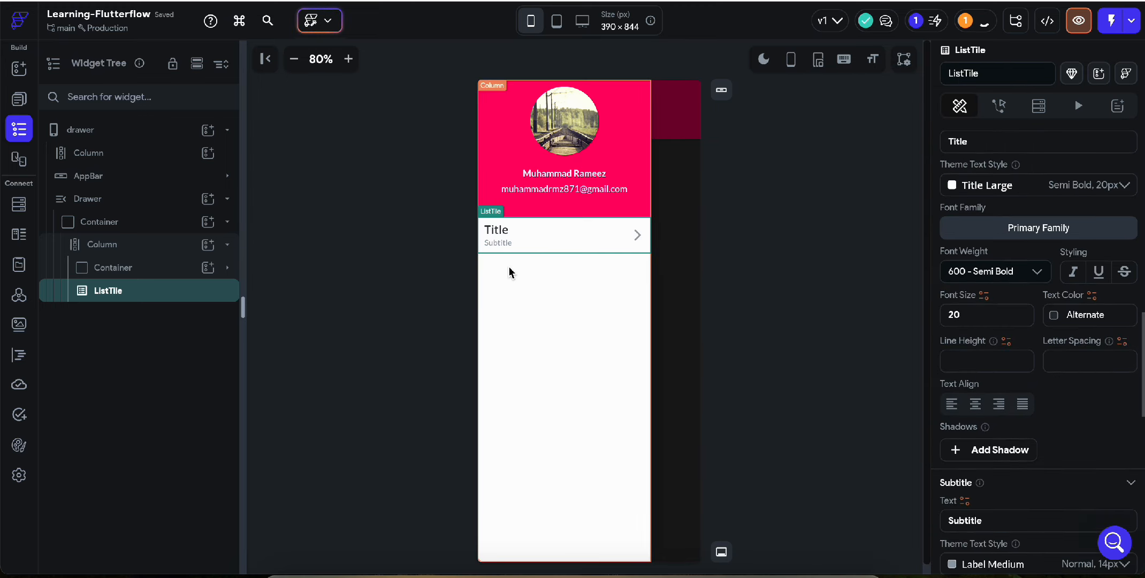
pyautogui.scroll(2, 1096, 422)
pyautogui.scroll(3, 1096, 423)
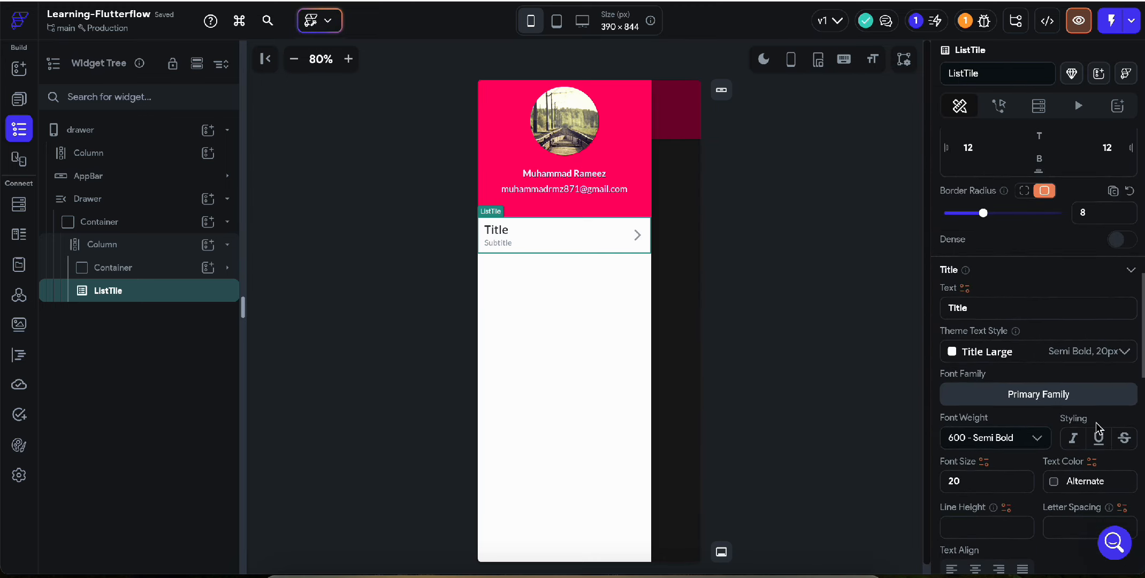
pyautogui.doubleClick(959, 335)
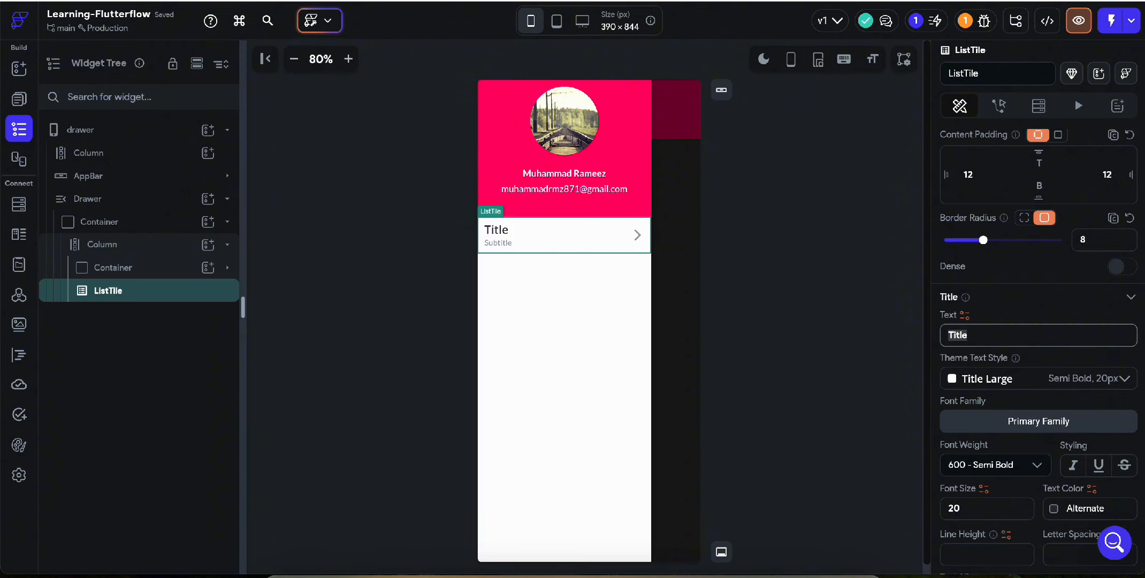
pyautogui.write('Home')
pyautogui.scroll(-5, 1013, 414)
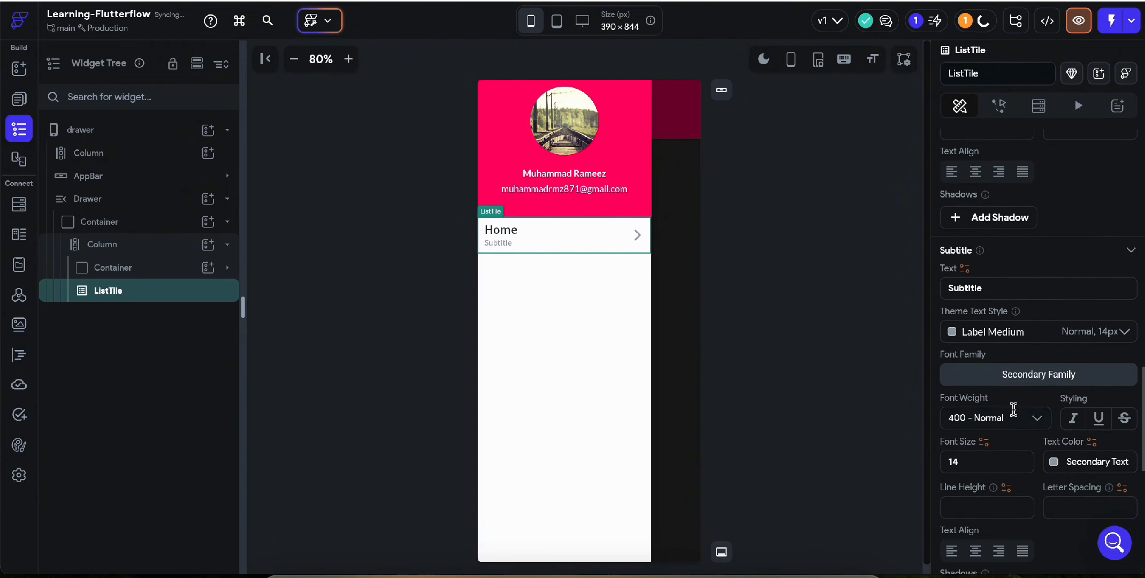
pyautogui.doubleClick(971, 287)
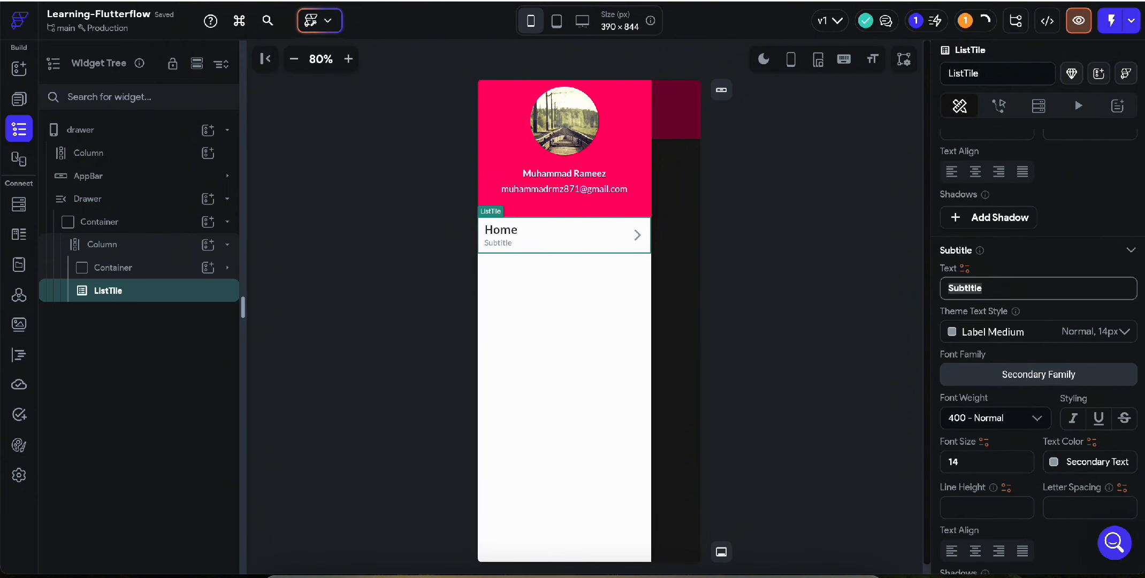
pyautogui.write('Checkout your')
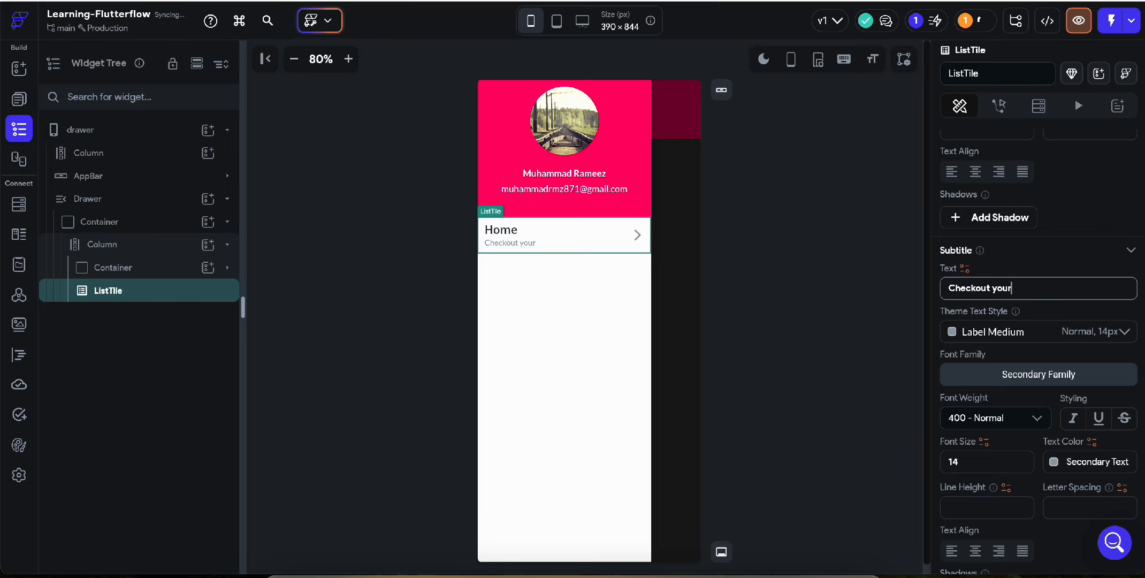
pyautogui.write(' dashboard stats')
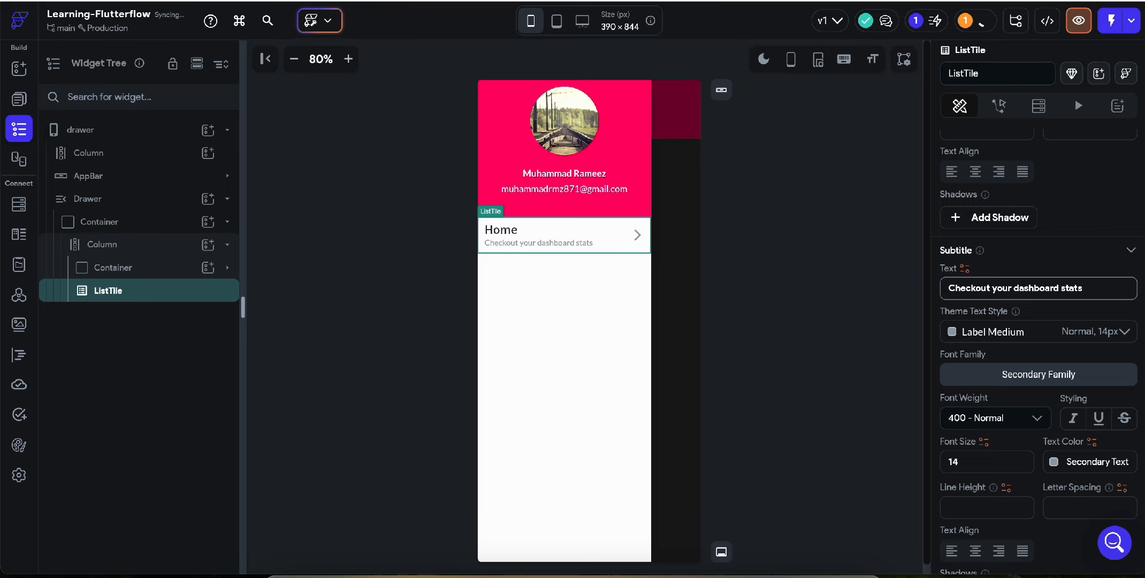
pyautogui.click(618, 240)
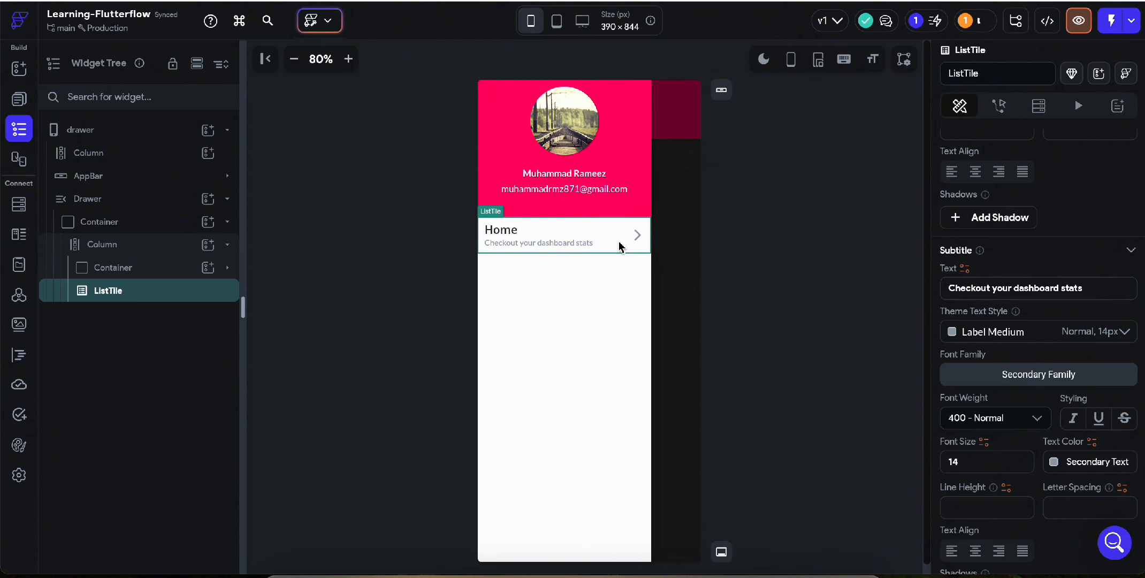
pyautogui.hotkey('ctrl', 'Tab')
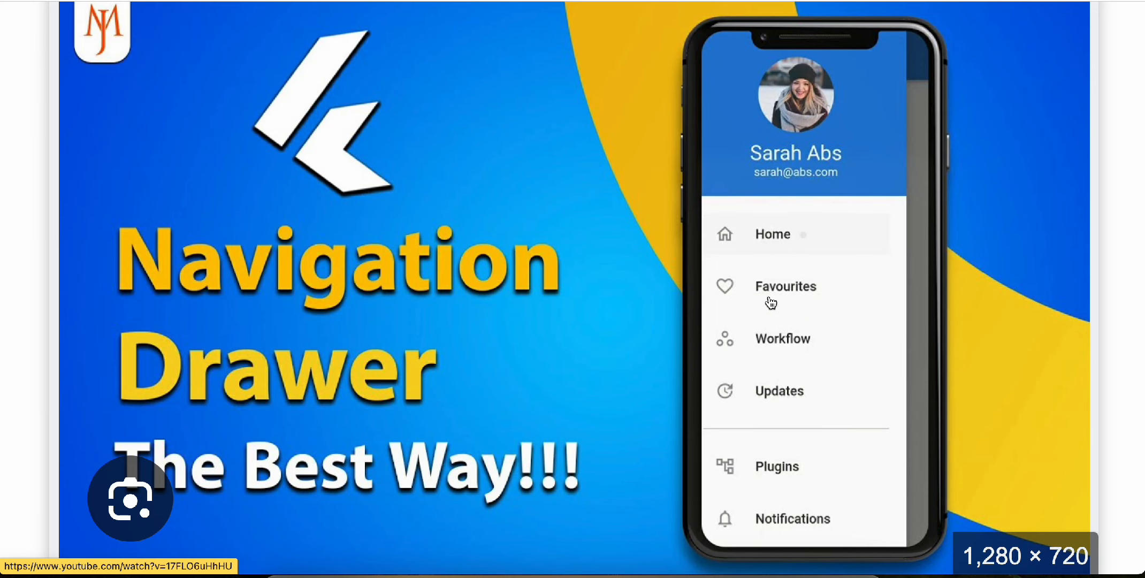
pyautogui.hotkey('ctrl', 'shift', 'Tab')
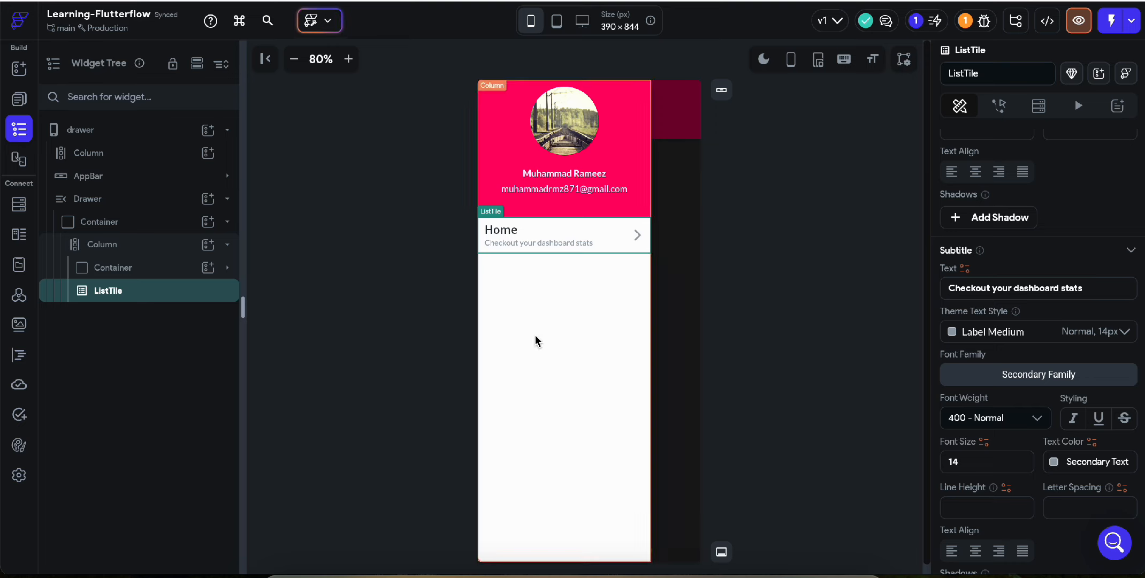
# Give the list tile a Home Filled leading icon.
pyautogui.scroll(-8, 1073, 506)
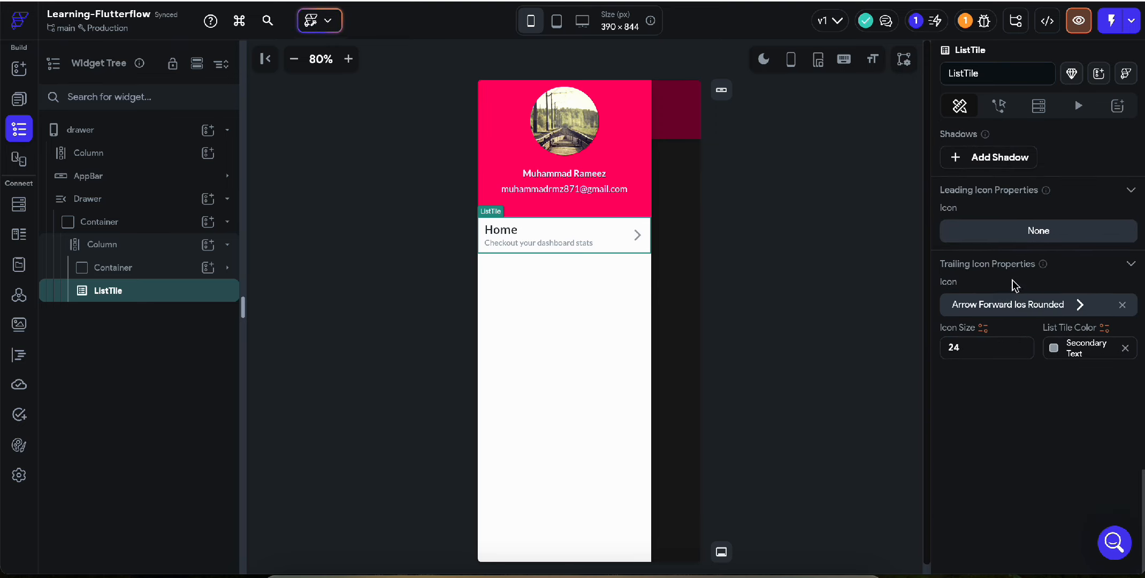
pyautogui.click(1027, 230)
pyautogui.write('home')
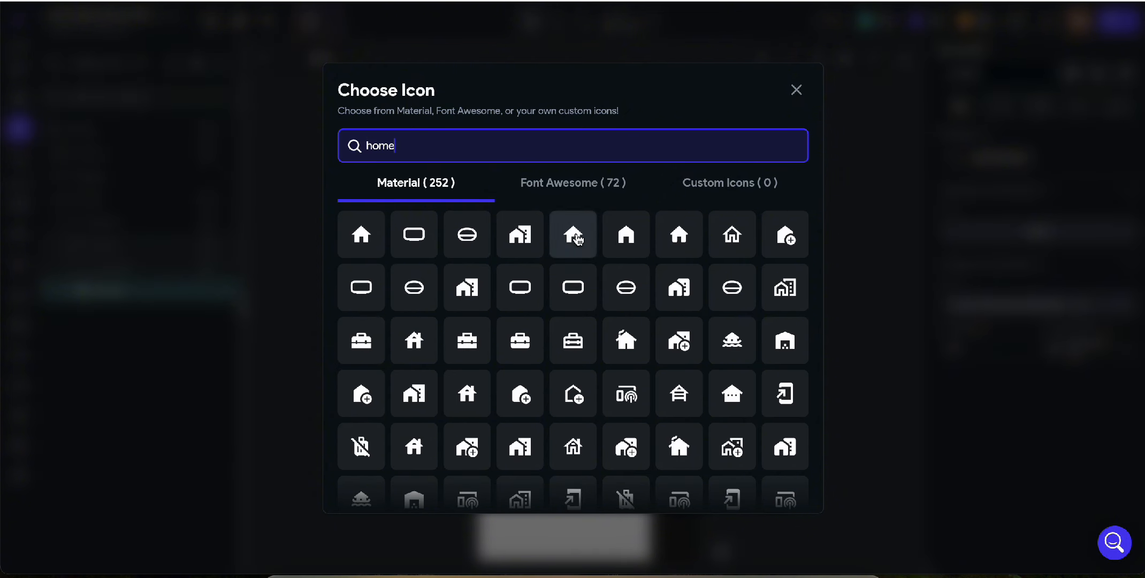
pyautogui.click(625, 234)
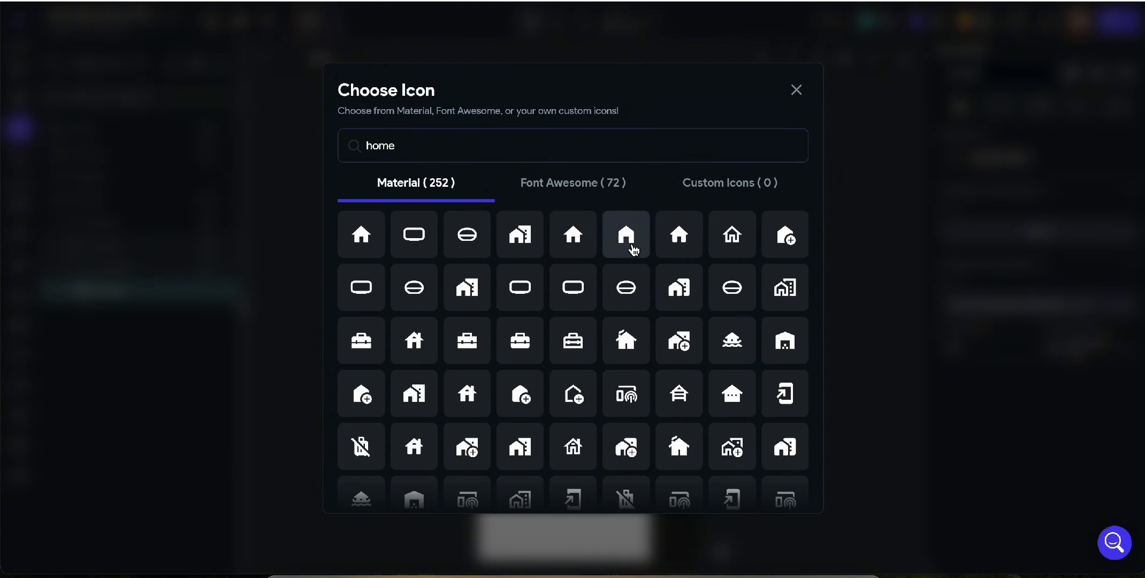
# Colour the trailing arrow icon with the Alternate theme colour.
pyautogui.click(1056, 393)
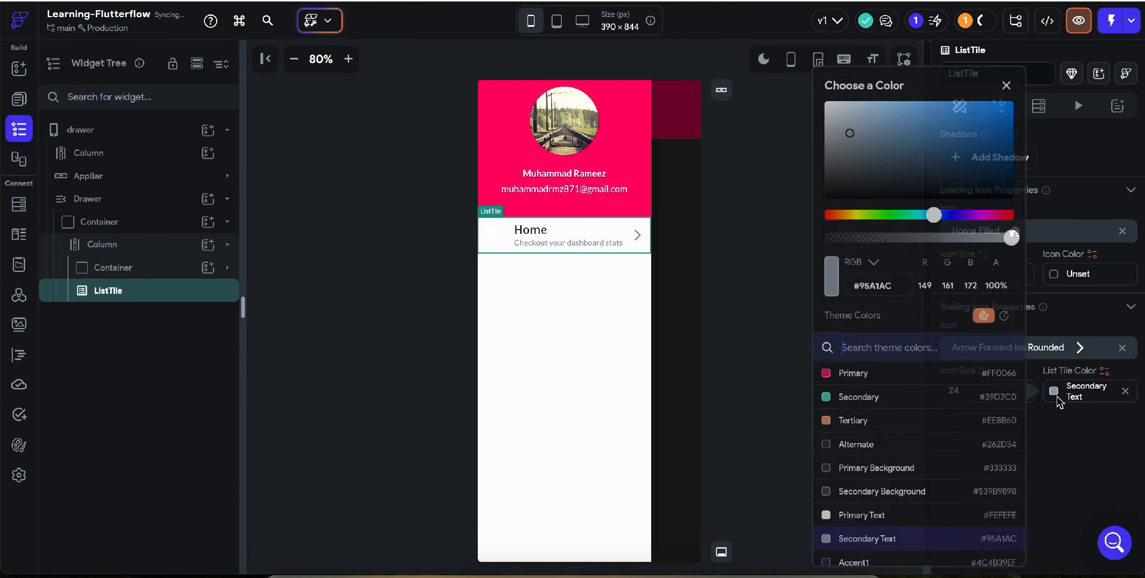
pyautogui.click(855, 447)
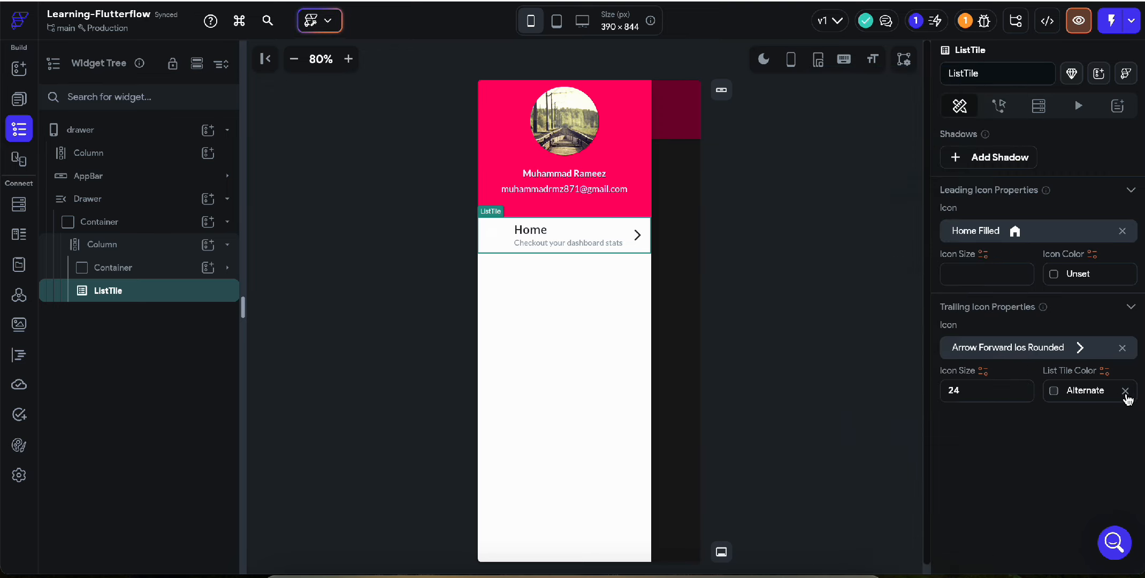
pyautogui.click(1126, 391)
pyautogui.click(1060, 391)
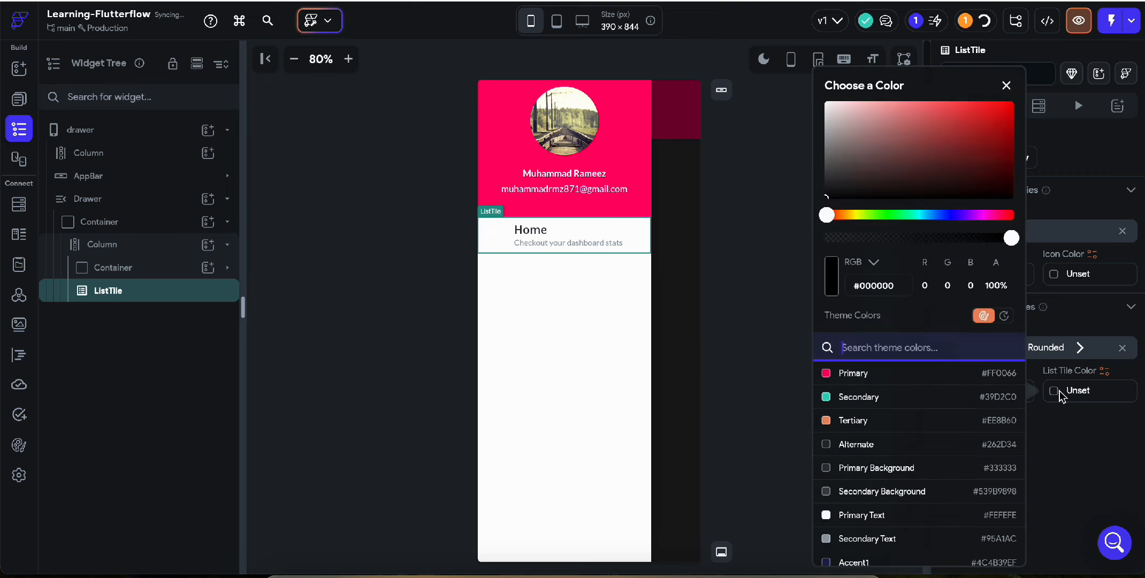
pyautogui.click(855, 490)
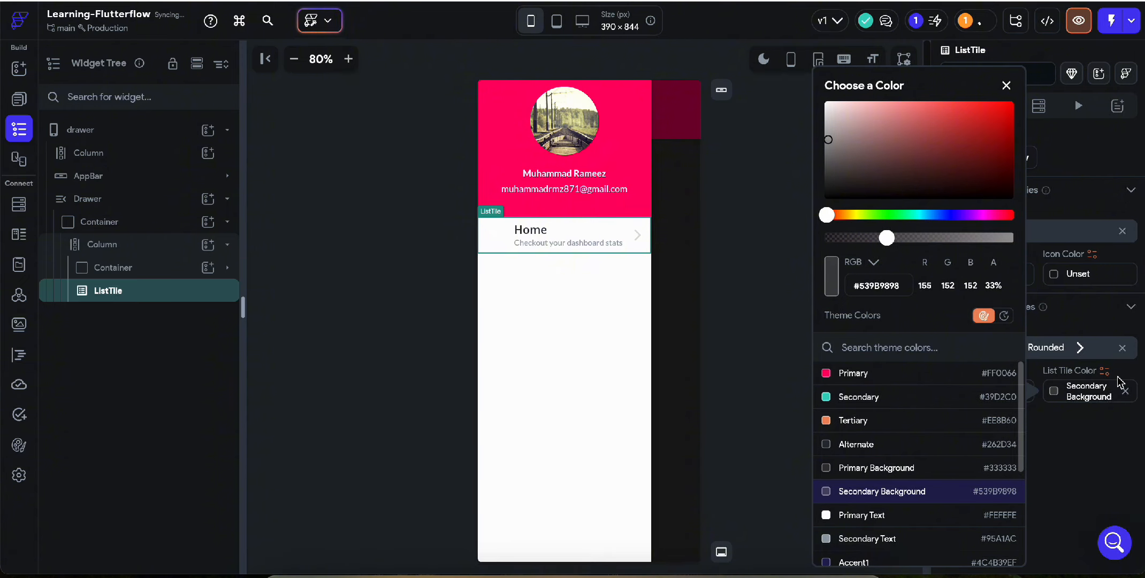
pyautogui.click(1055, 392)
pyautogui.click(1055, 392)
pyautogui.click(870, 468)
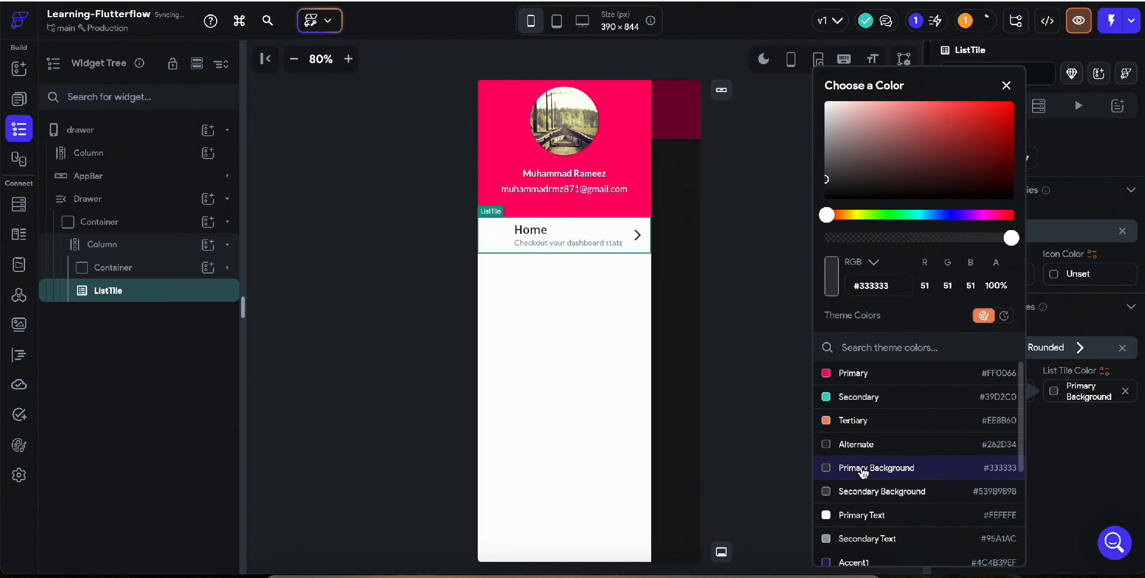
pyautogui.click(1061, 421)
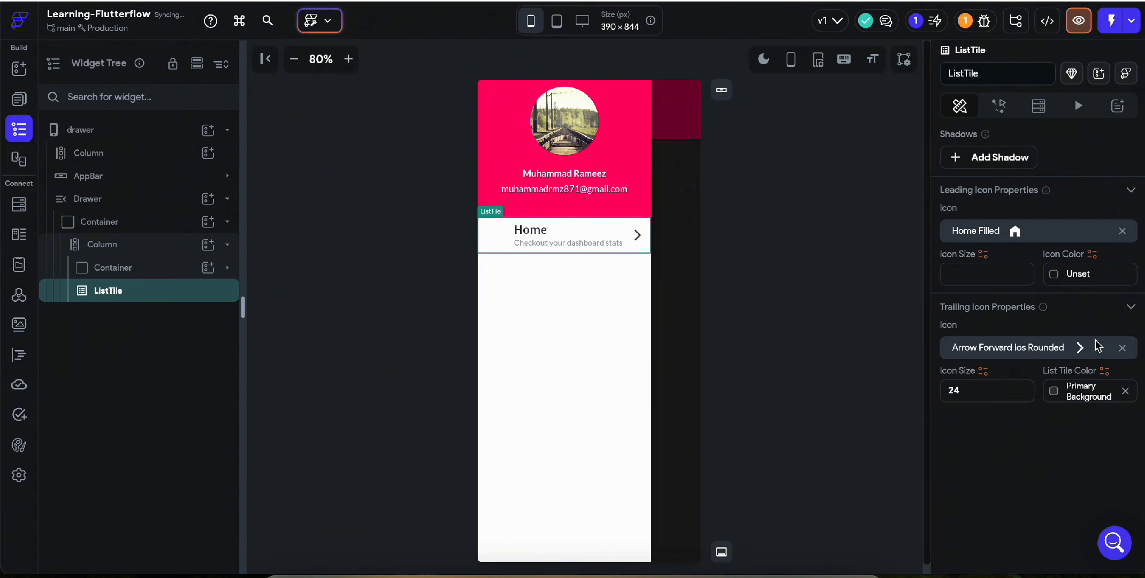
pyautogui.click(1055, 392)
pyautogui.click(862, 444)
pyautogui.click(1094, 300)
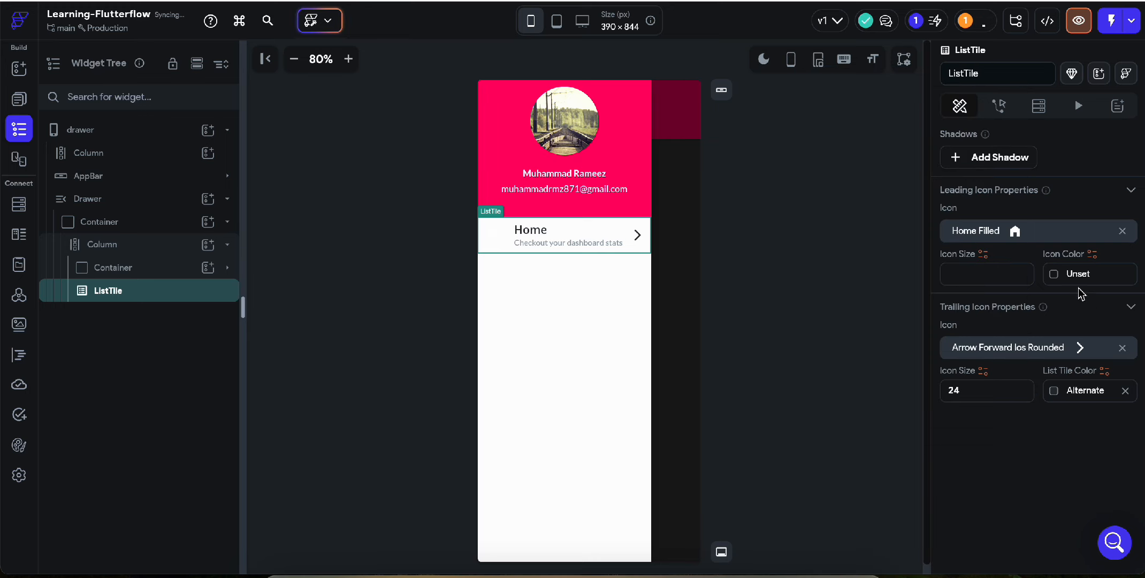
# Colour the leading home icon Alternate too.
pyautogui.click(1062, 274)
pyautogui.click(865, 447)
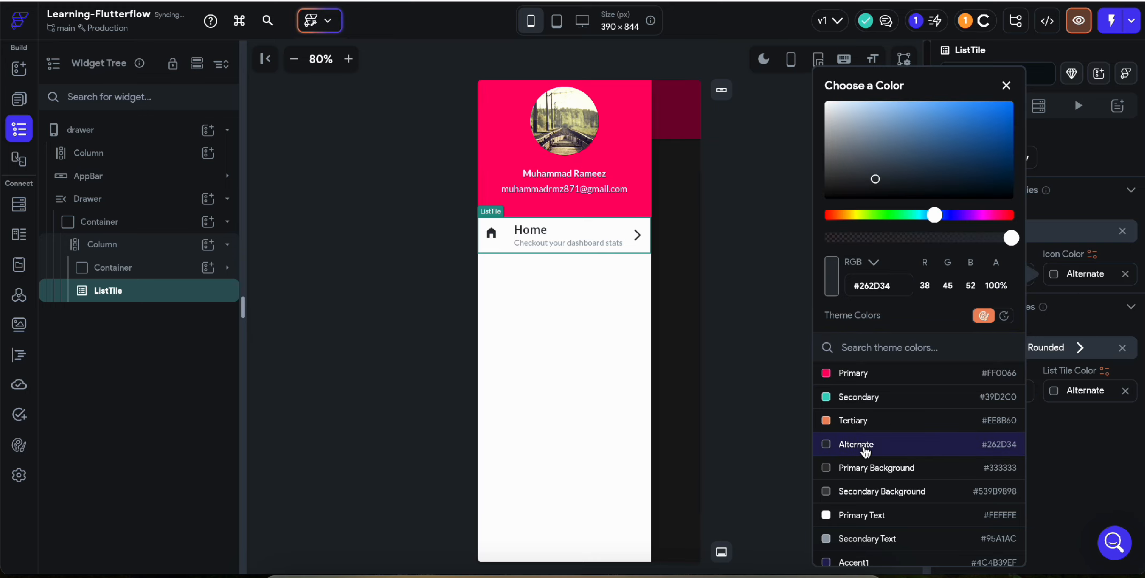
pyautogui.click(1097, 454)
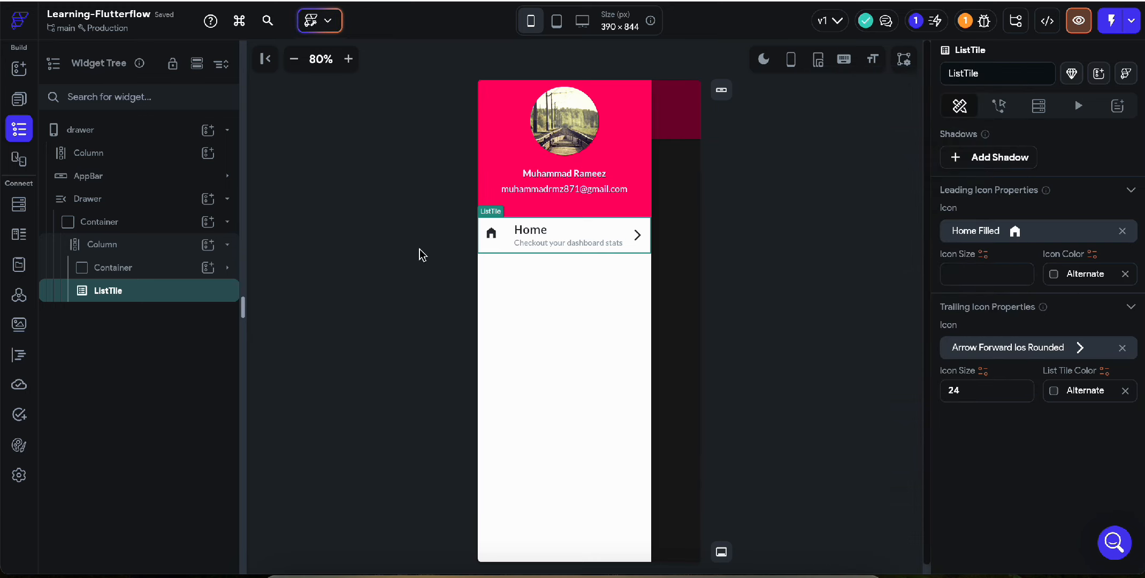
pyautogui.hotkey('ctrl', 'Tab')
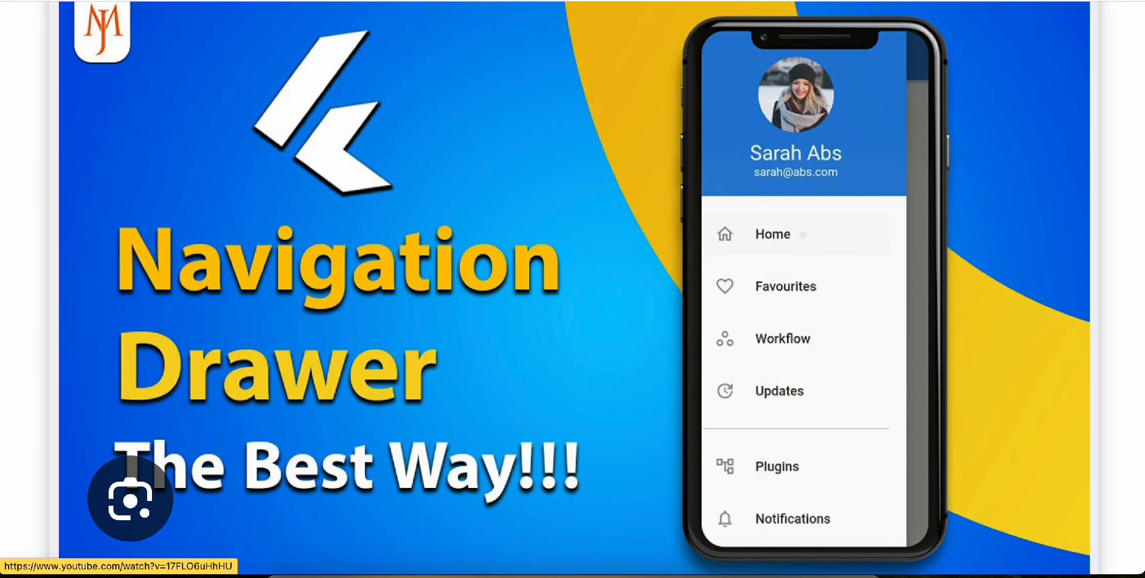
pyautogui.hotkey('ctrl', 'shift', 'Tab')
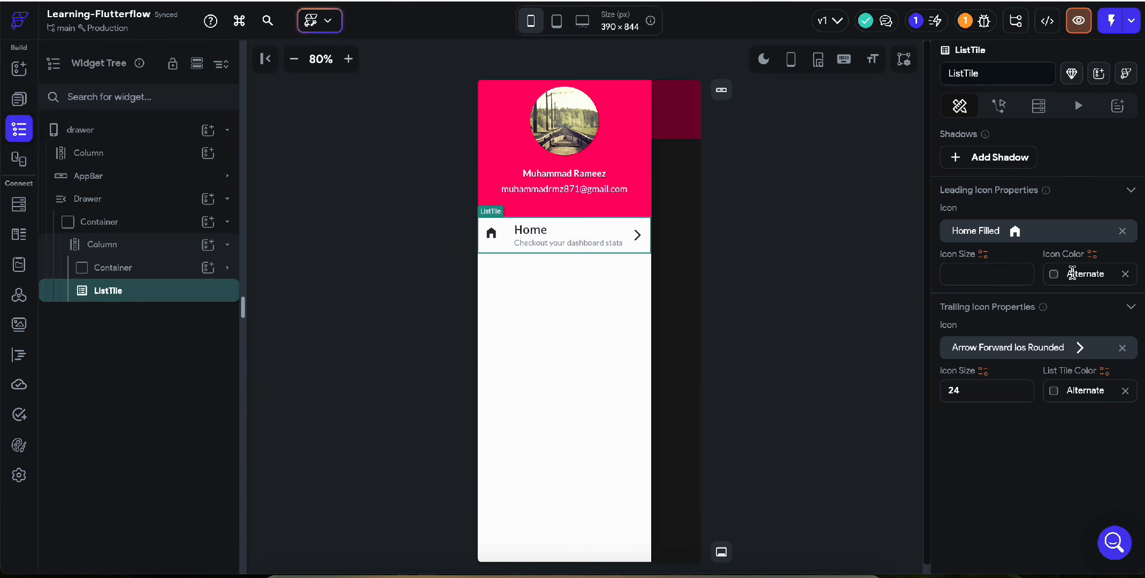
# Make the leading home icon Primary Background at size 26.
pyautogui.click(1071, 273)
pyautogui.click(873, 491)
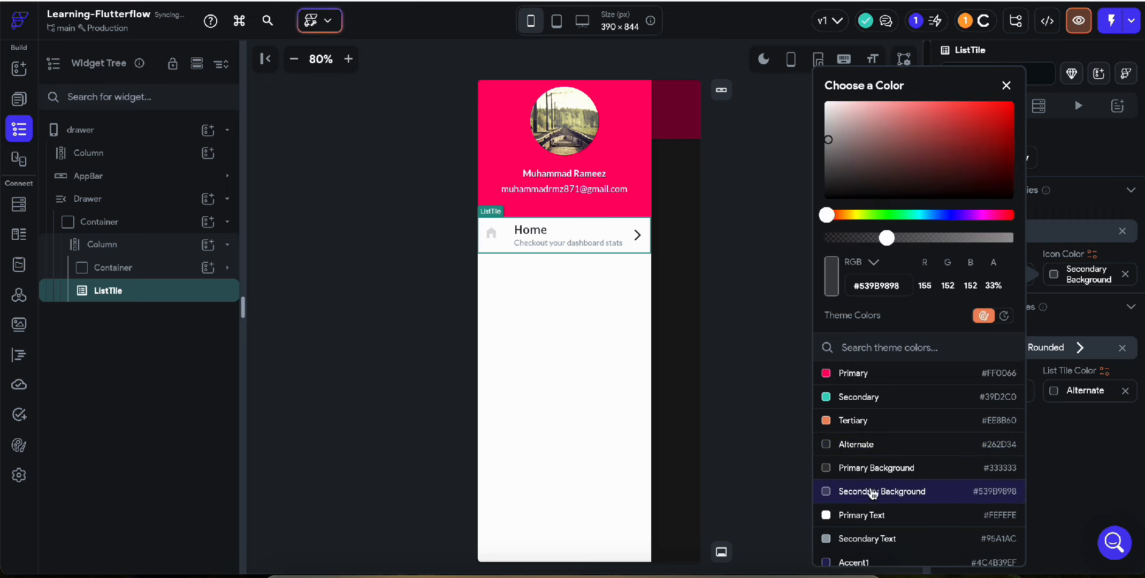
pyautogui.click(912, 468)
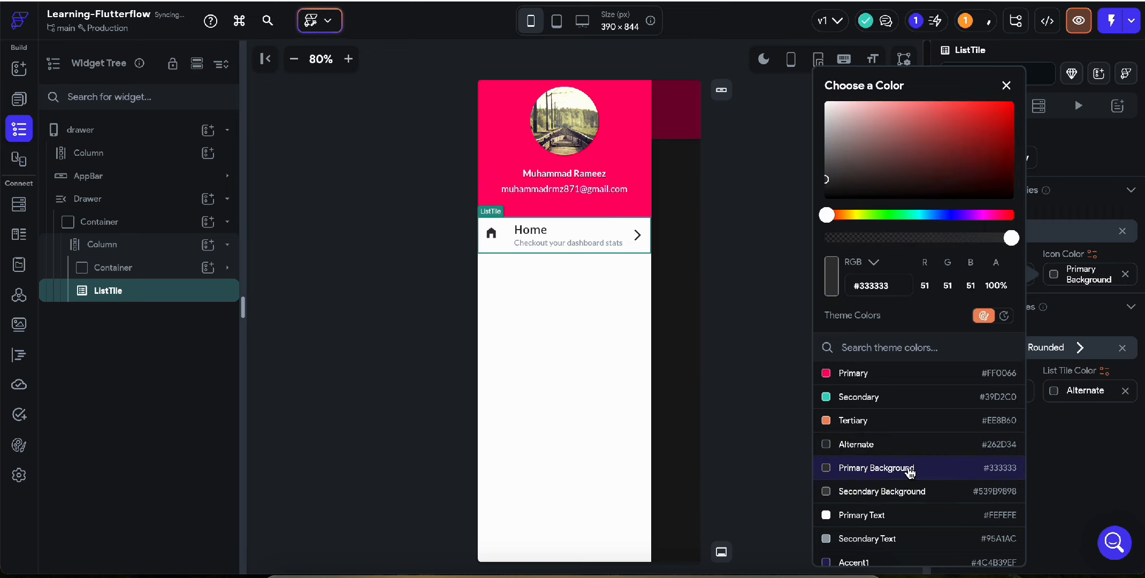
pyautogui.click(759, 386)
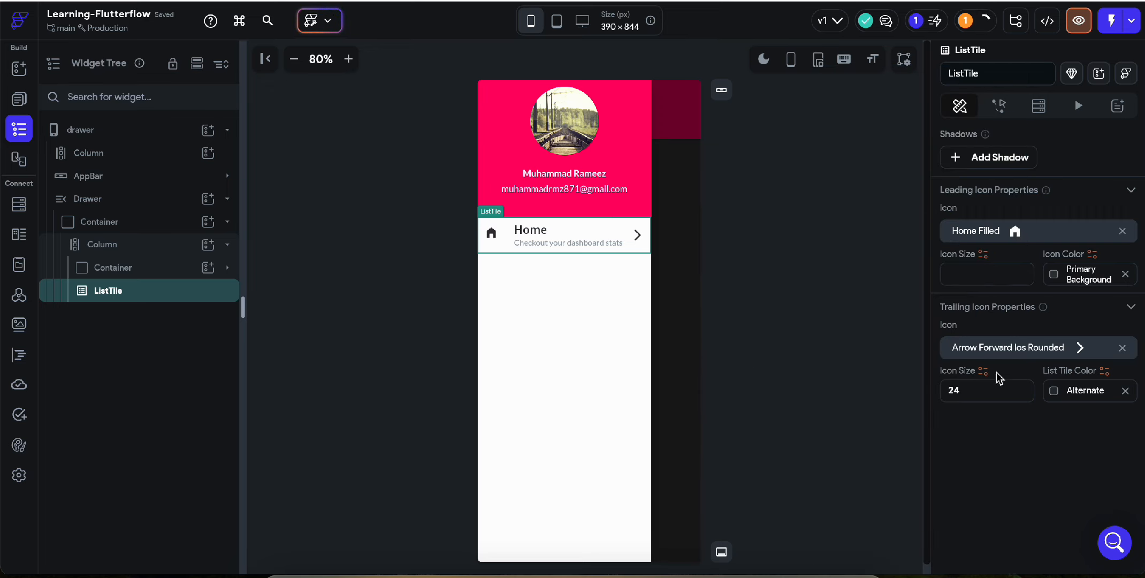
pyautogui.click(968, 274)
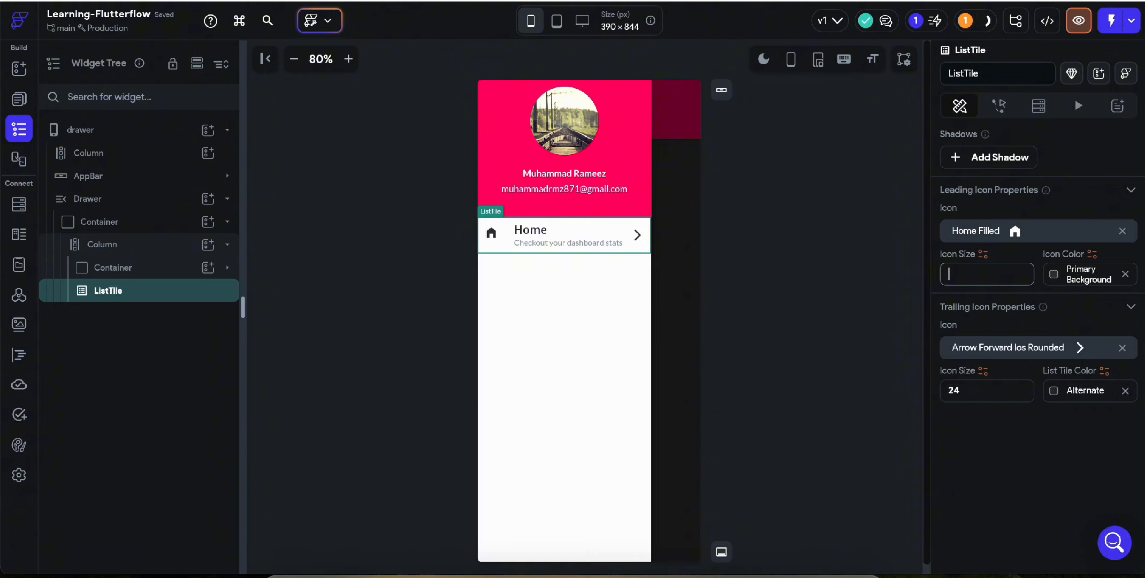
pyautogui.write('26')
pyautogui.write('32')
pyautogui.click(727, 285)
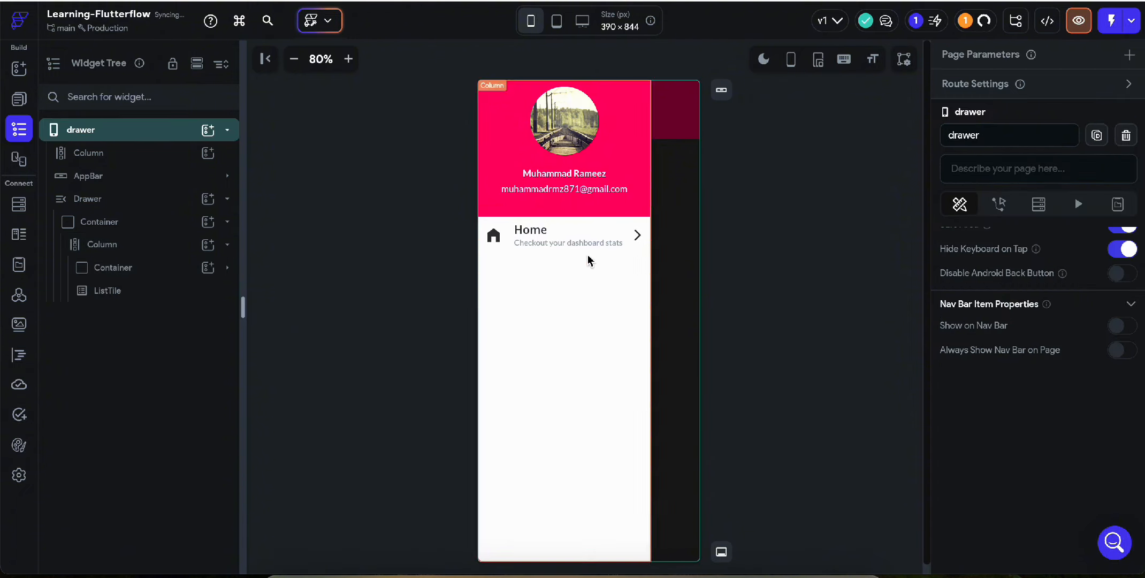
# Duplicate the Home list tile three times, giving four identical tiles.
pyautogui.click(582, 242)
pyautogui.scroll(-10, 1005, 336)
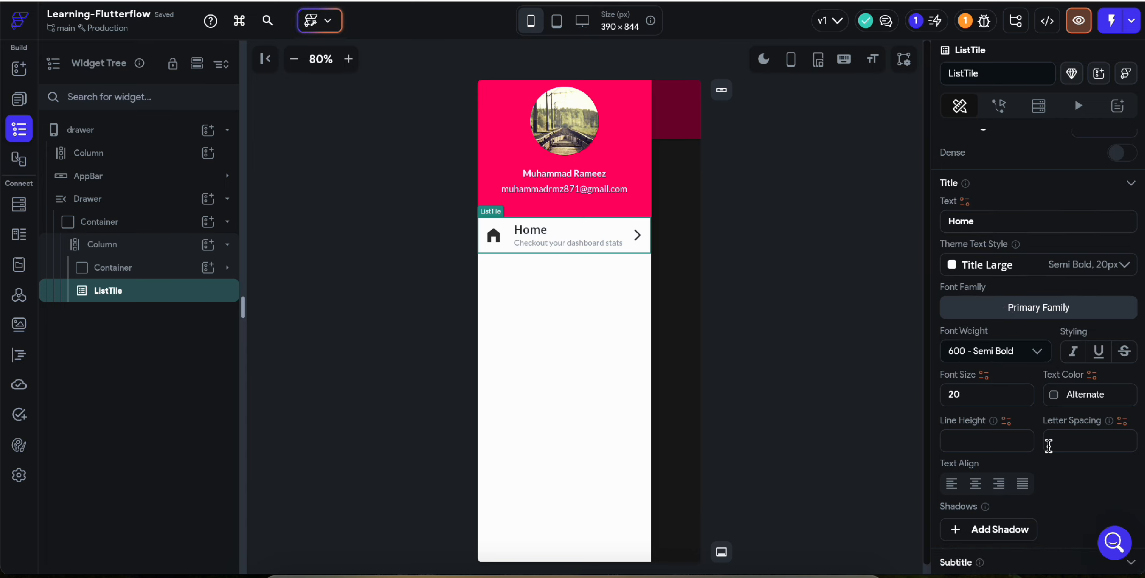
pyautogui.scroll(-8, 1049, 446)
pyautogui.moveTo(1091, 183); pyautogui.dragTo(943, 184)
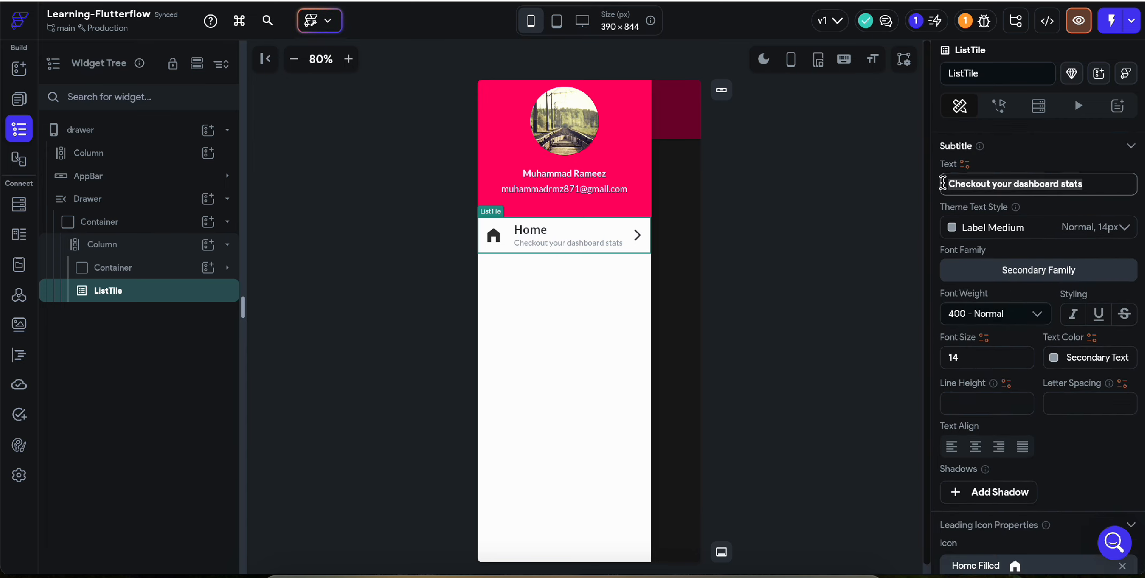
pyautogui.press('BackSpace')
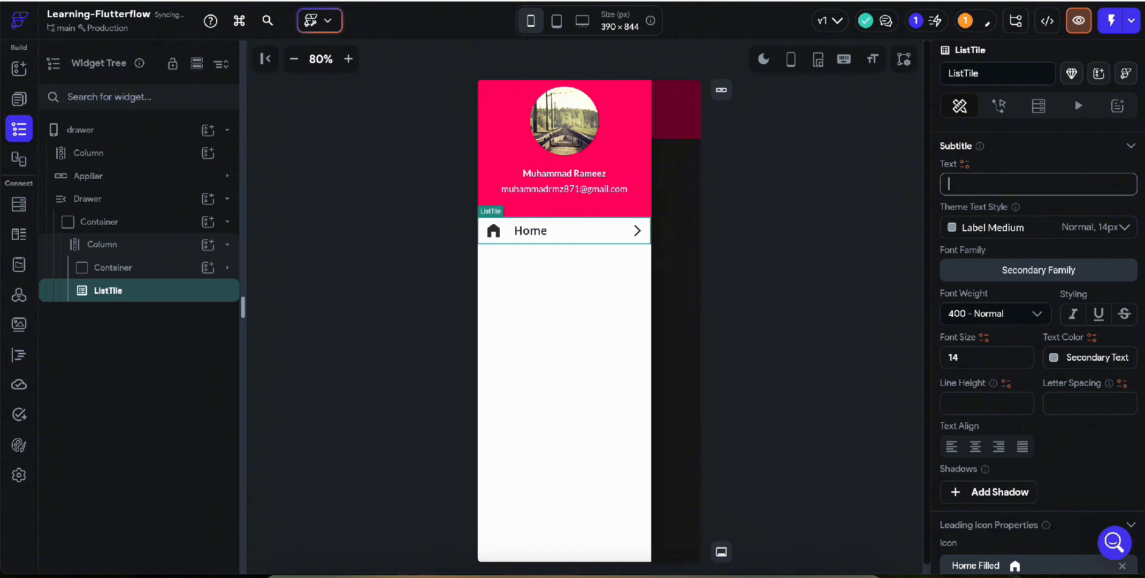
pyautogui.press('super+z')
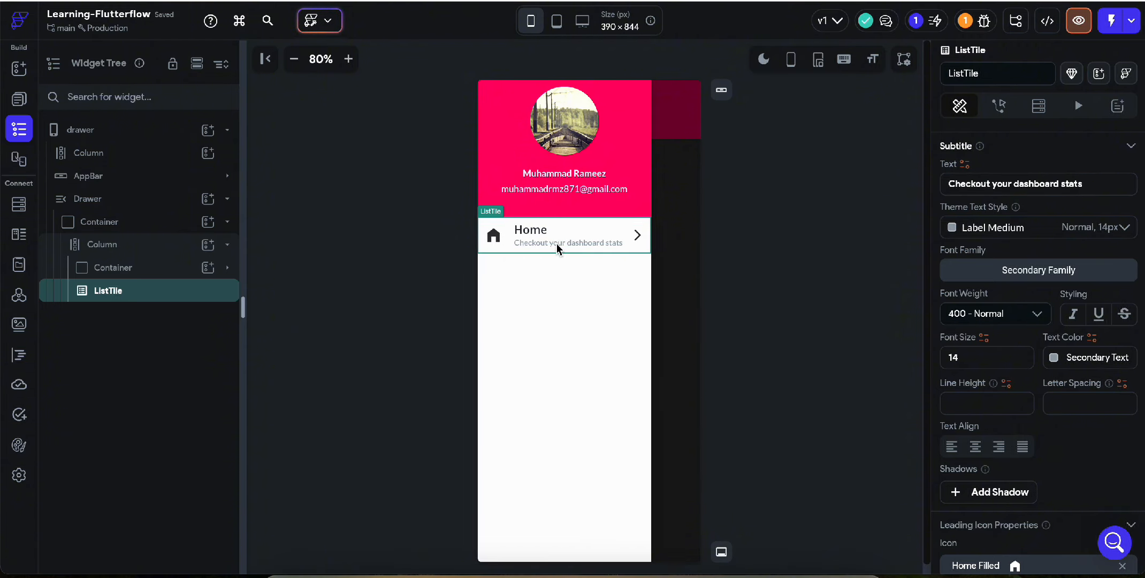
pyautogui.press('super+d')
pyautogui.press('super+d')
pyautogui.press('super+d')
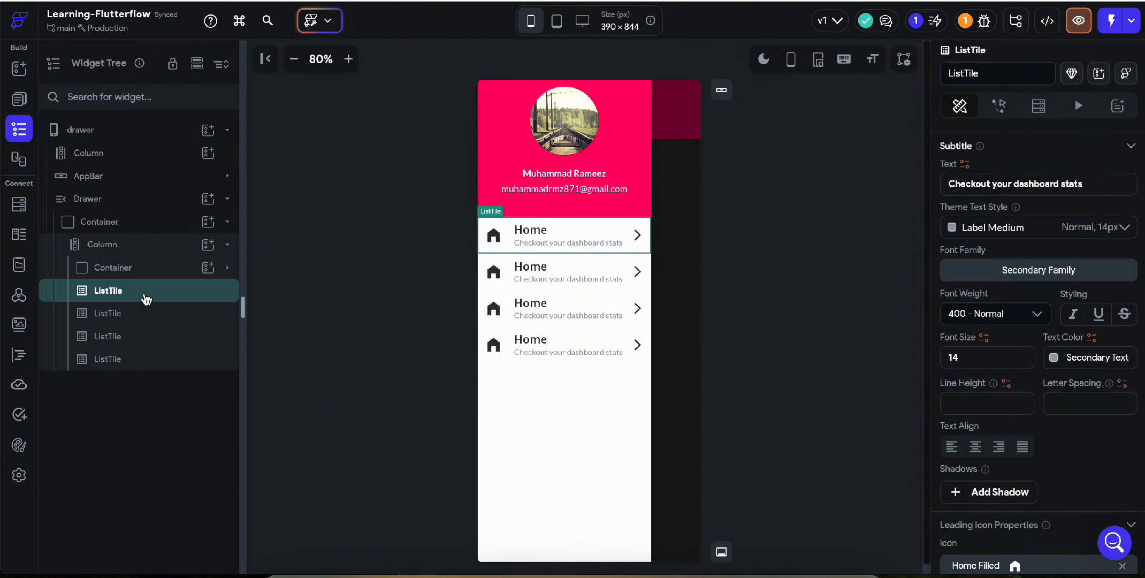
# Add a fifth tile at the drawer's end titled 'Logout' with no subtitle.
pyautogui.moveTo(147, 298); pyautogui.dragTo(120, 384)
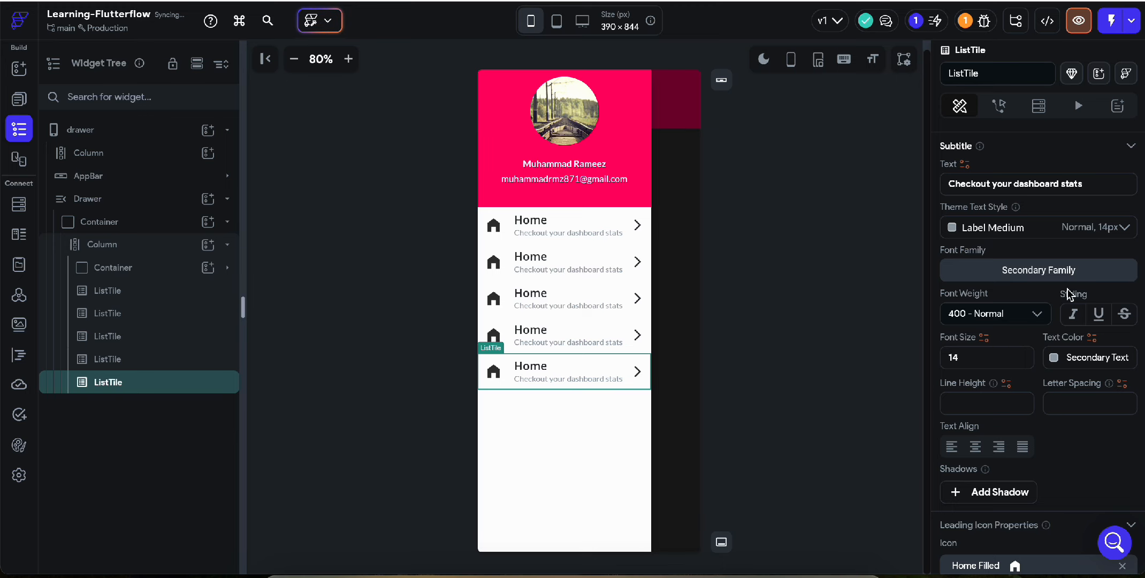
pyautogui.moveTo(1083, 183); pyautogui.dragTo(918, 190)
pyautogui.press('BackSpace')
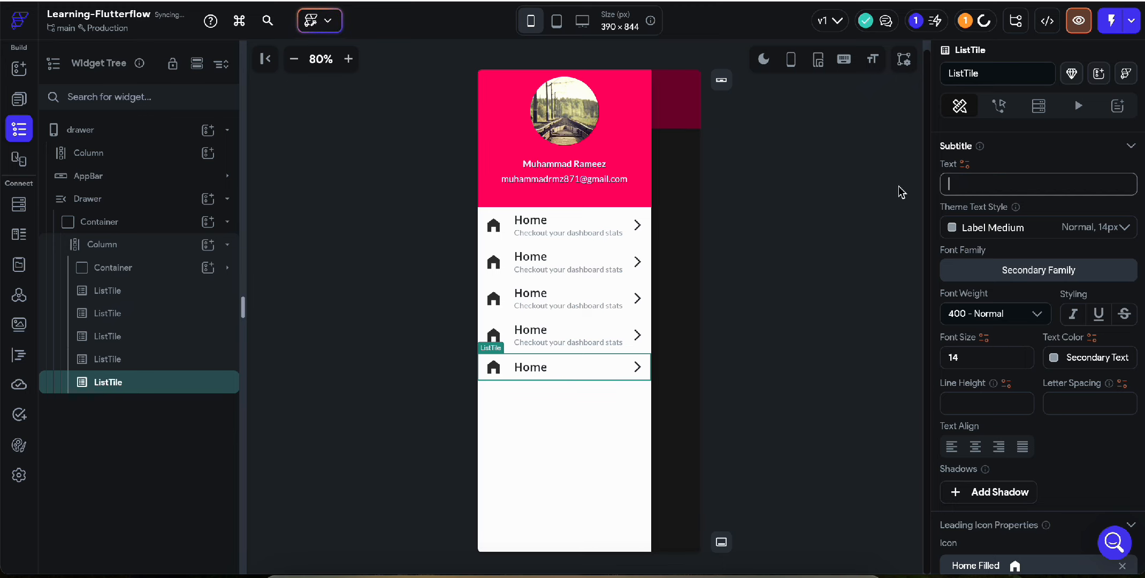
pyautogui.scroll(5, 1018, 270)
pyautogui.scroll(1, 1018, 270)
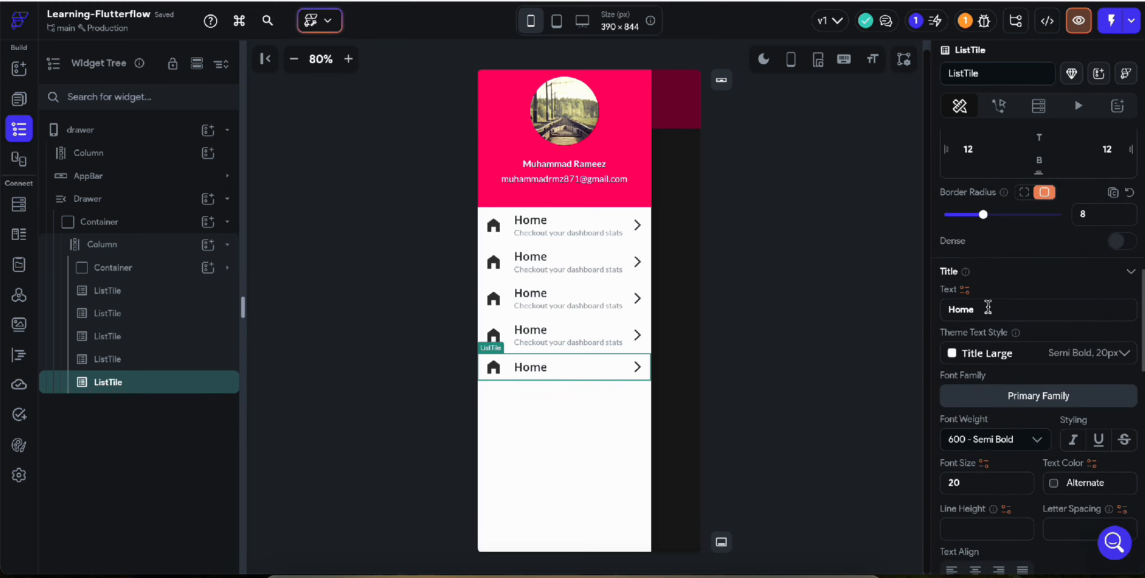
pyautogui.moveTo(987, 309); pyautogui.dragTo(891, 315)
pyautogui.write('Logout')
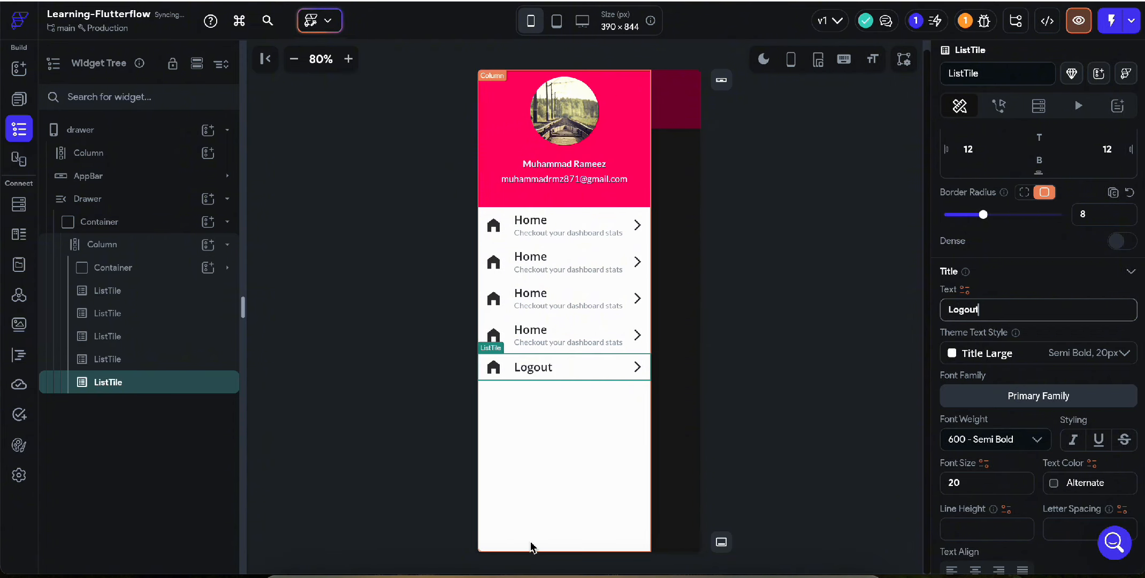
# Add a Spacer to the drawer column and move it above the Logout tile.
pyautogui.click(209, 245)
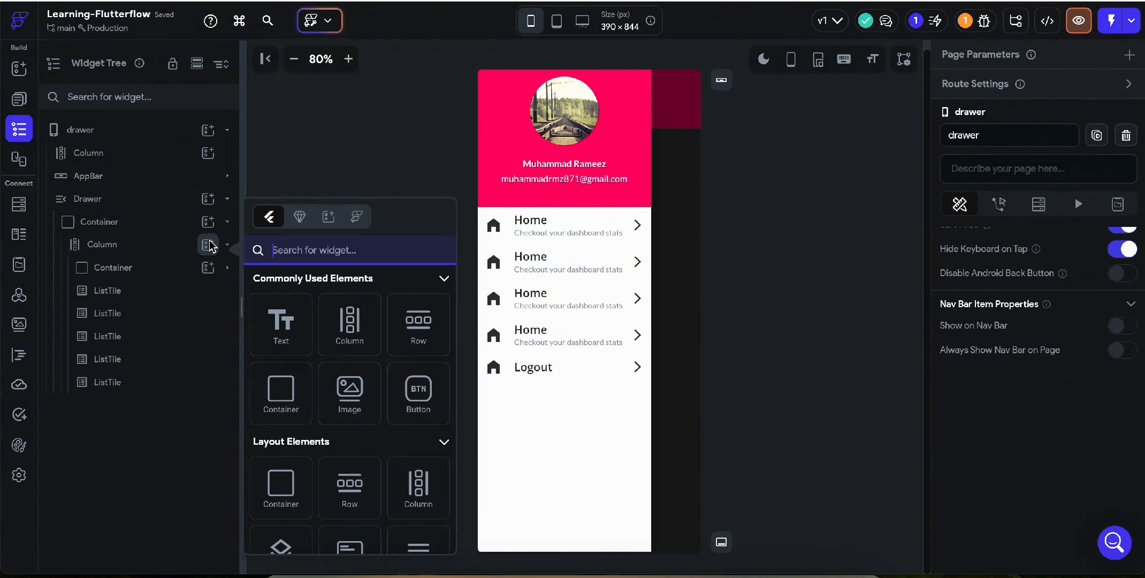
pyautogui.scroll(-4, 348, 282)
pyautogui.click(354, 375)
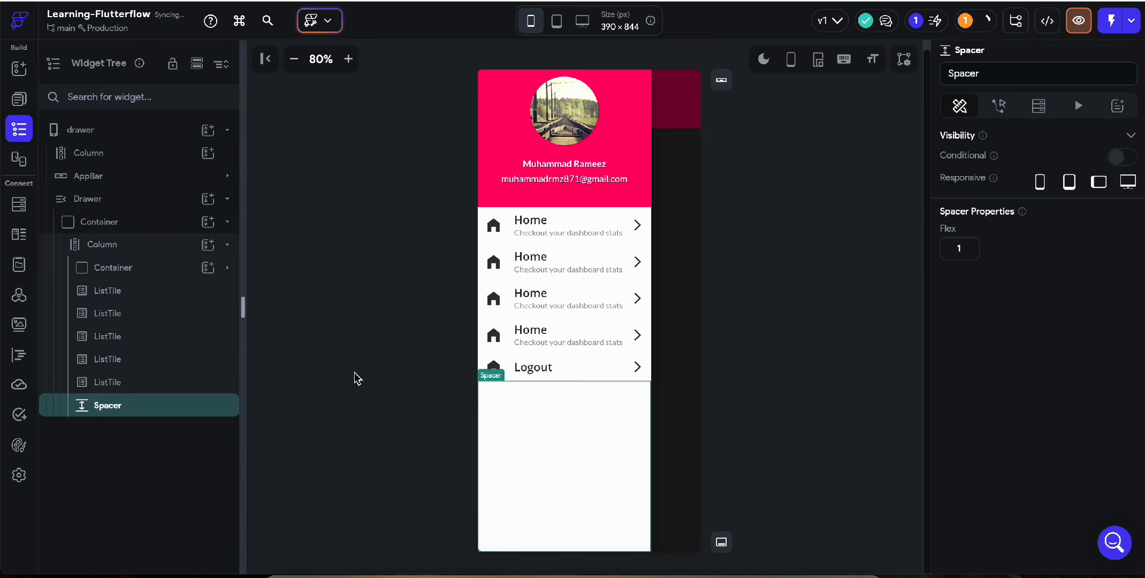
pyautogui.moveTo(184, 405); pyautogui.dragTo(159, 371)
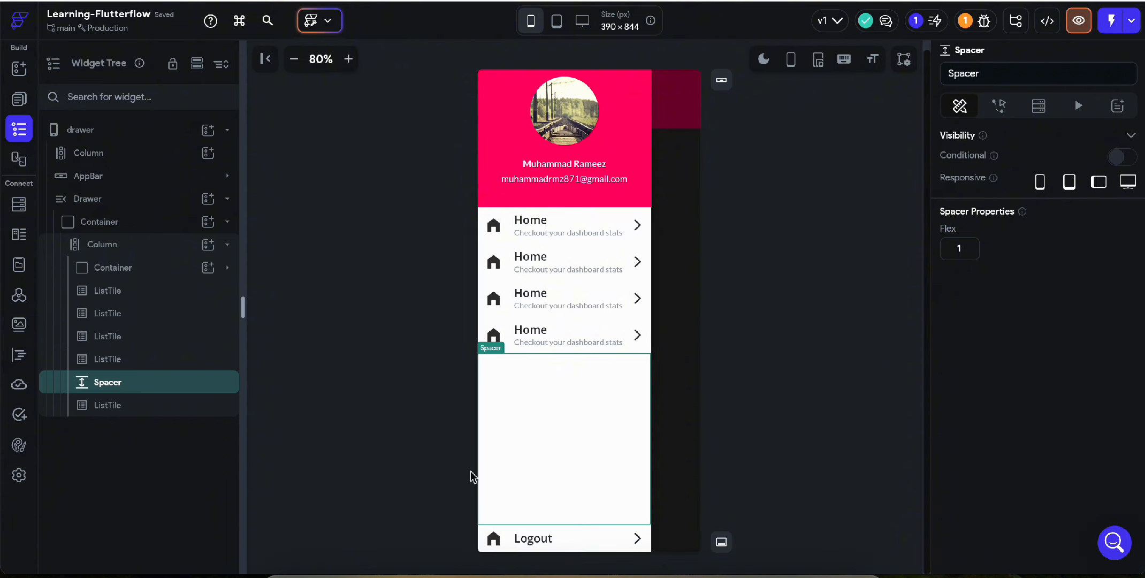
pyautogui.click(801, 447)
# Try stretching the Logout tile's expansion, then return it to its default size.
pyautogui.click(613, 540)
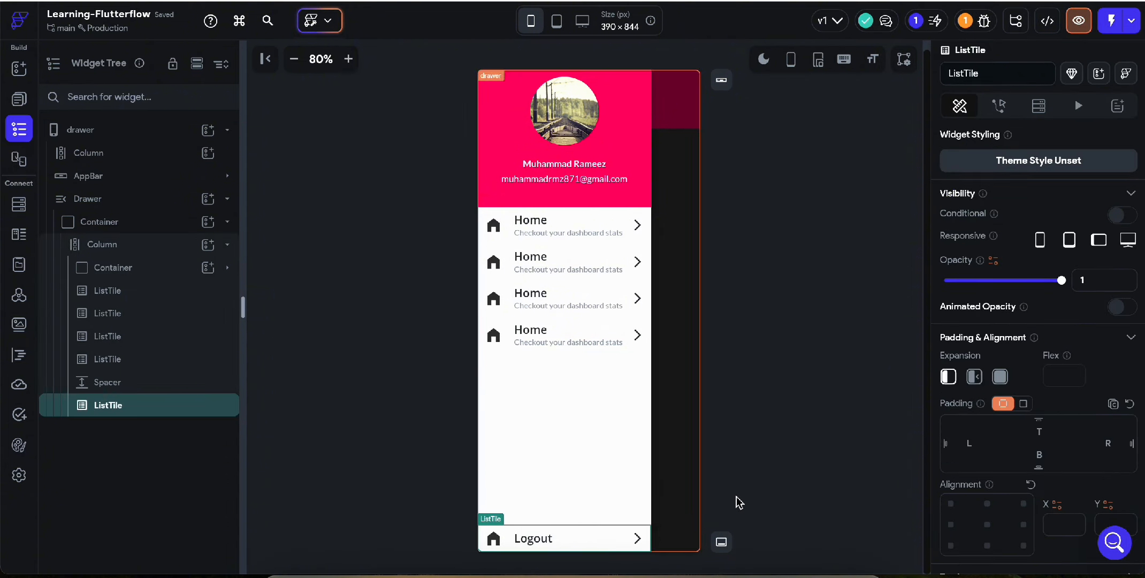
pyautogui.scroll(-2, 1034, 480)
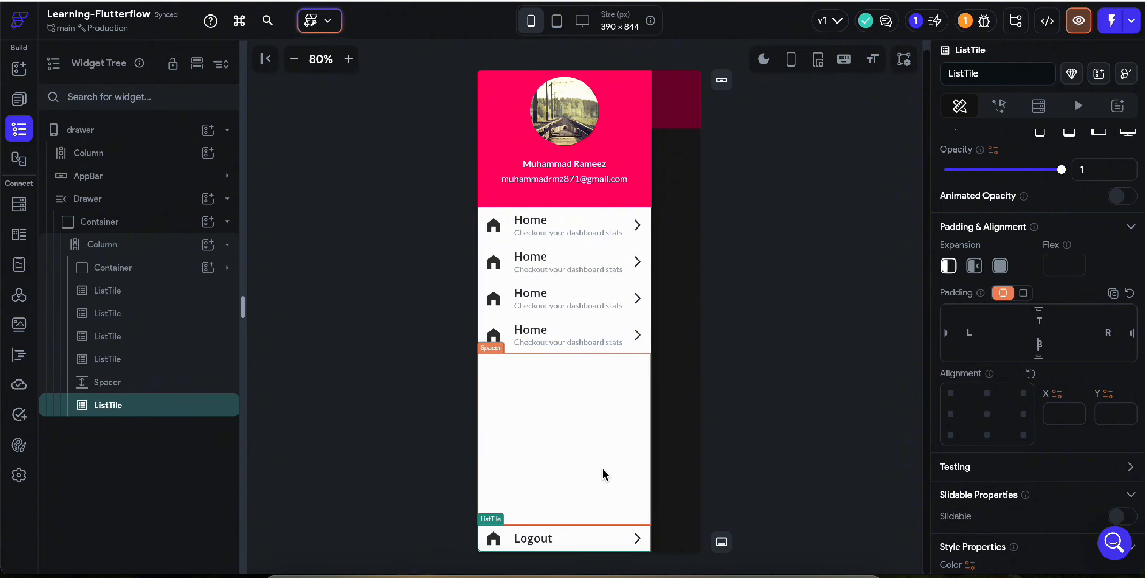
pyautogui.click(999, 266)
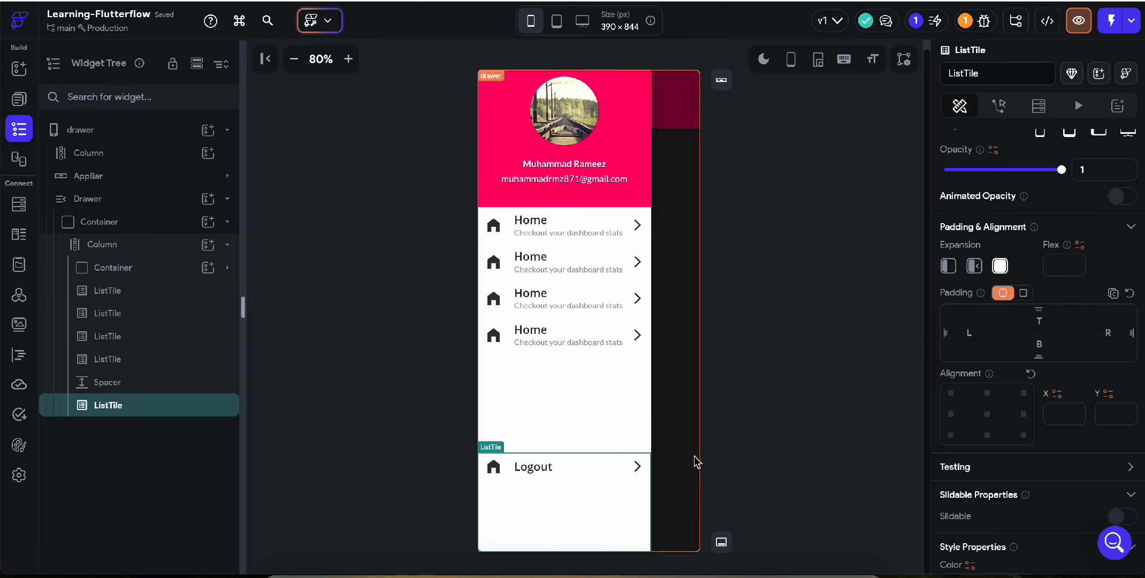
pyautogui.click(949, 270)
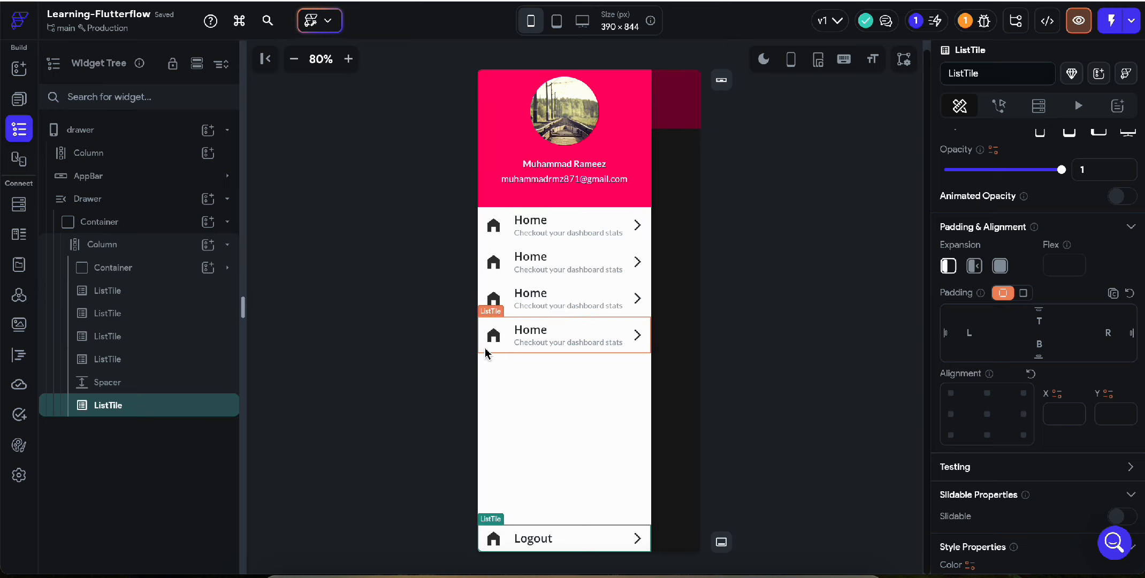
# Set the first Home tile's trailing icon to None and hide the drawer preview.
pyautogui.click(640, 223)
pyautogui.scroll(-10, 1038, 511)
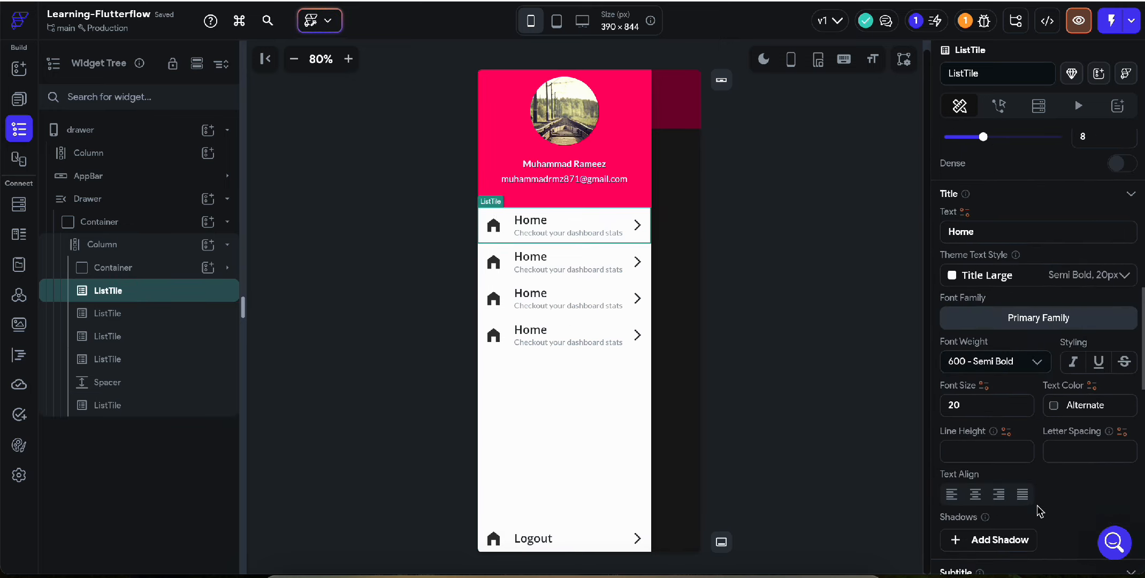
pyautogui.click(1123, 305)
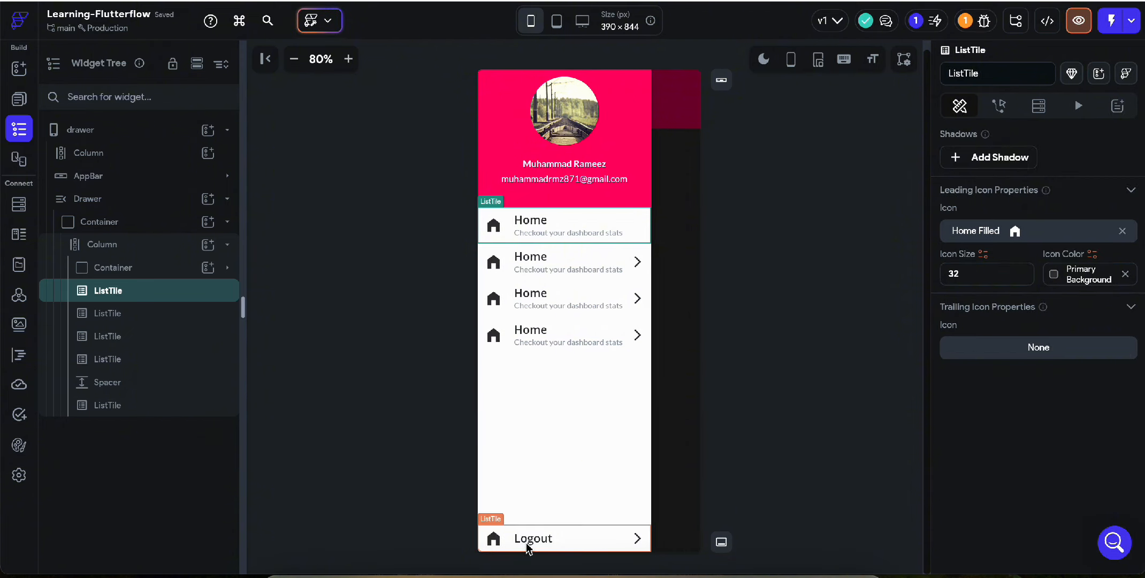
pyautogui.click(900, 122)
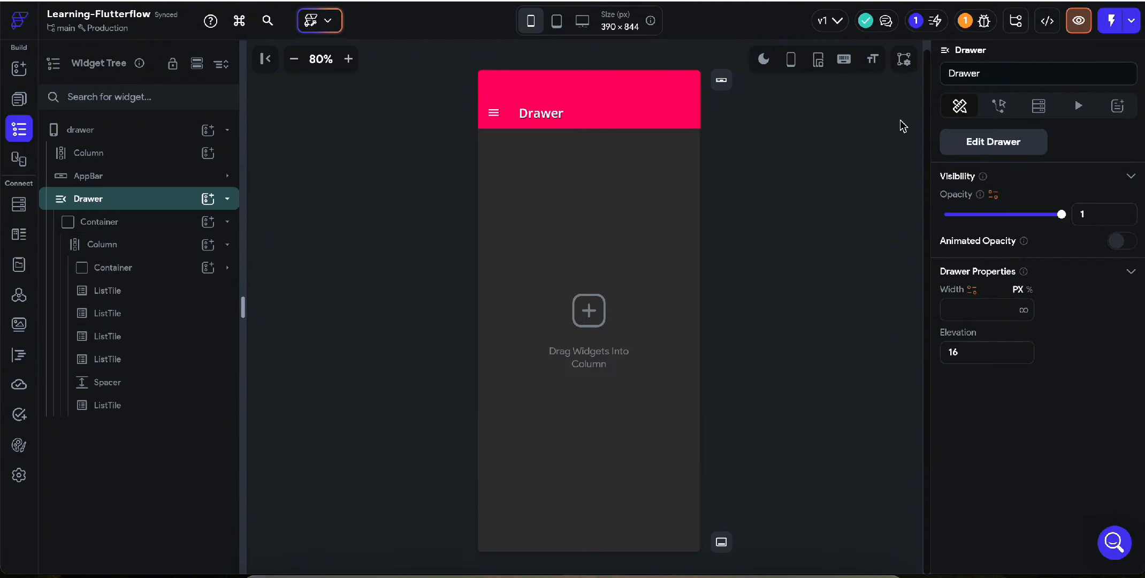
# Open the Action Flow Editor for the app bar's hamburger menu icon.
pyautogui.click(499, 116)
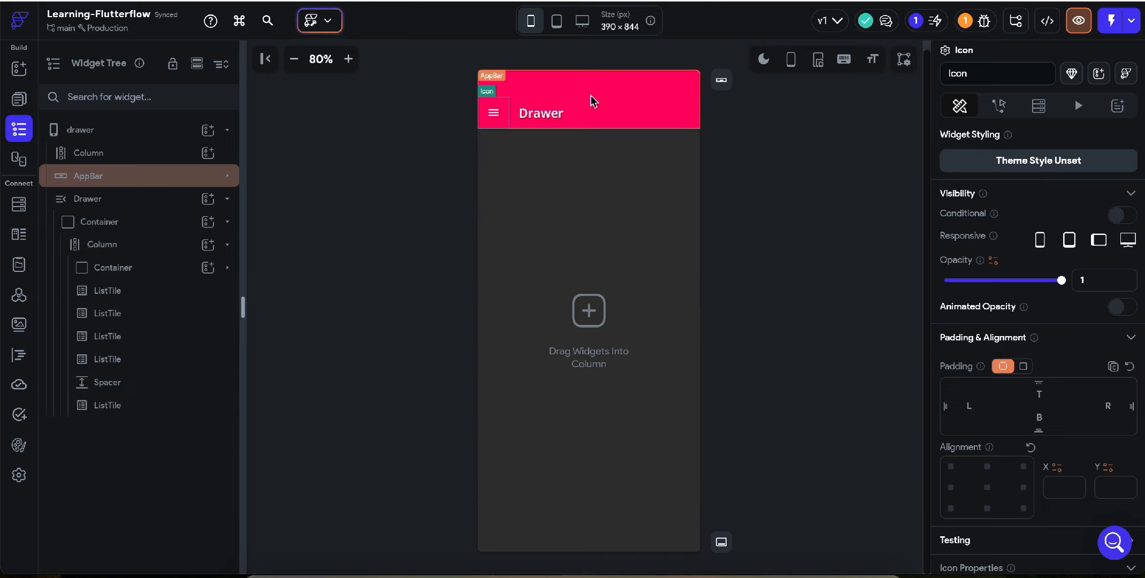
pyautogui.click(1000, 107)
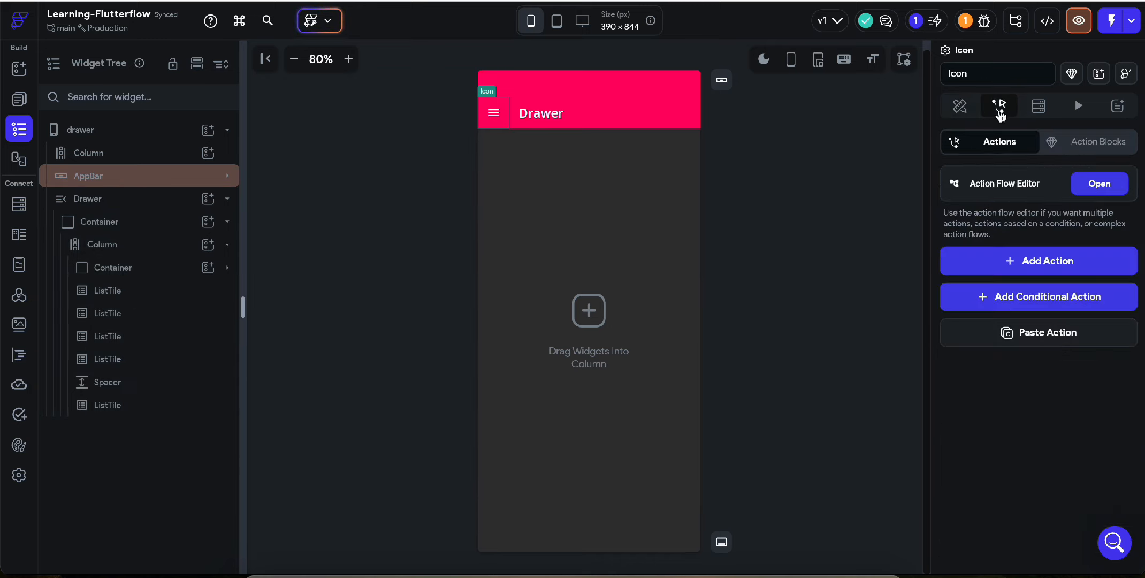
pyautogui.click(1097, 183)
# Give the menu icon's On Tap trigger a Drawer action of type Open Drawer.
pyautogui.click(578, 257)
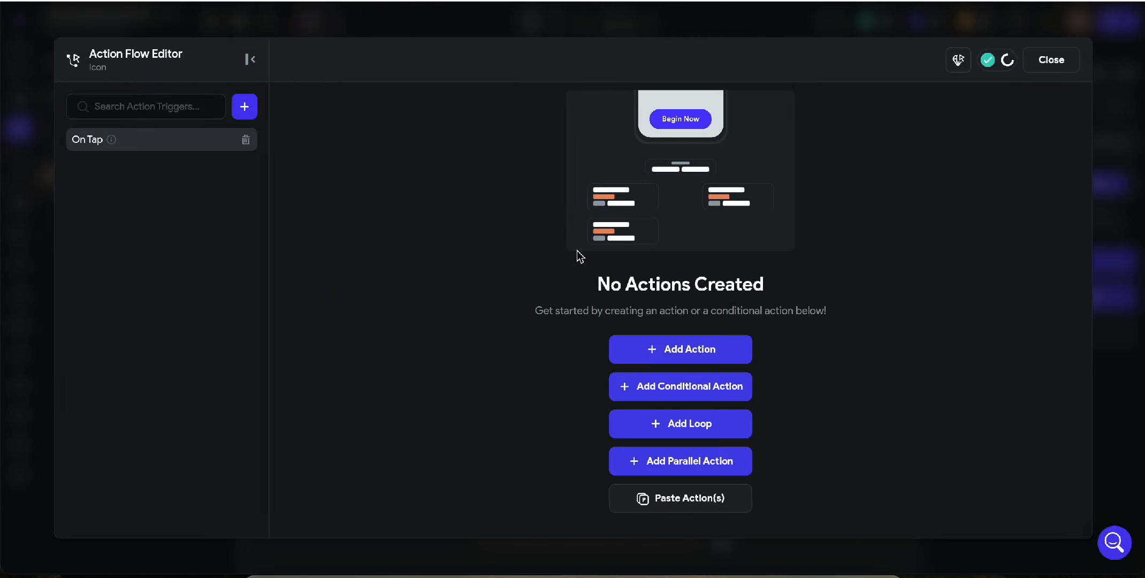
pyautogui.click(659, 359)
pyautogui.write('draw')
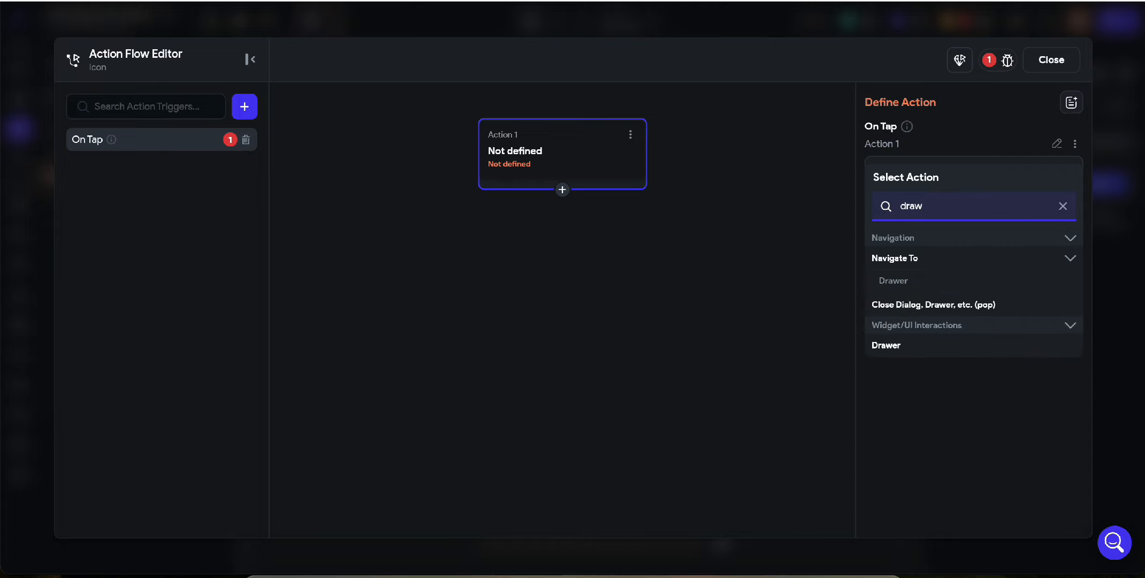
pyautogui.click(918, 347)
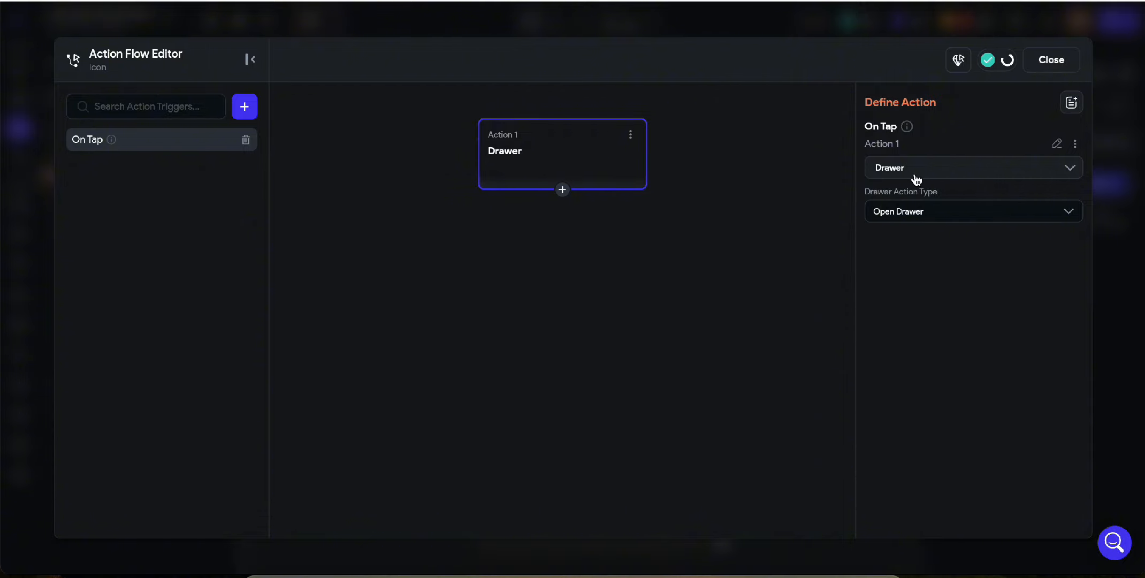
pyautogui.click(919, 212)
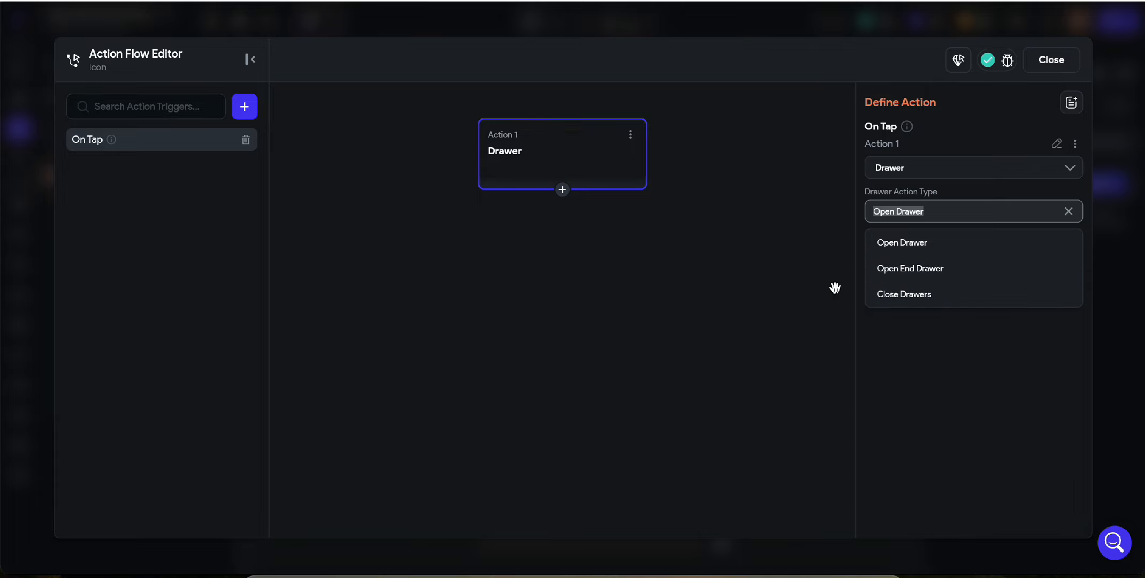
pyautogui.click(950, 359)
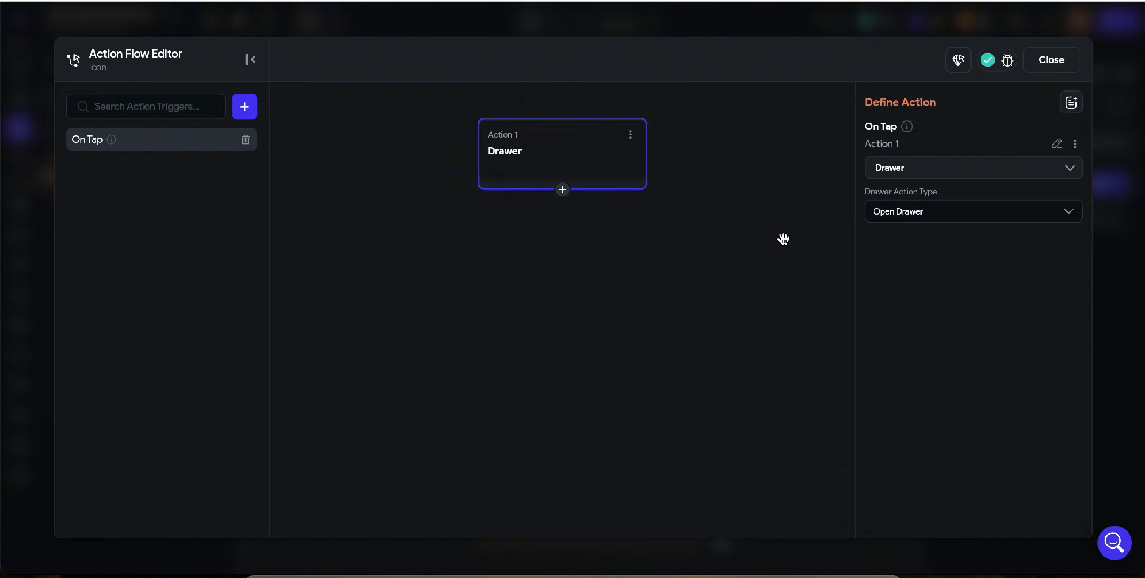
pyautogui.click(1051, 60)
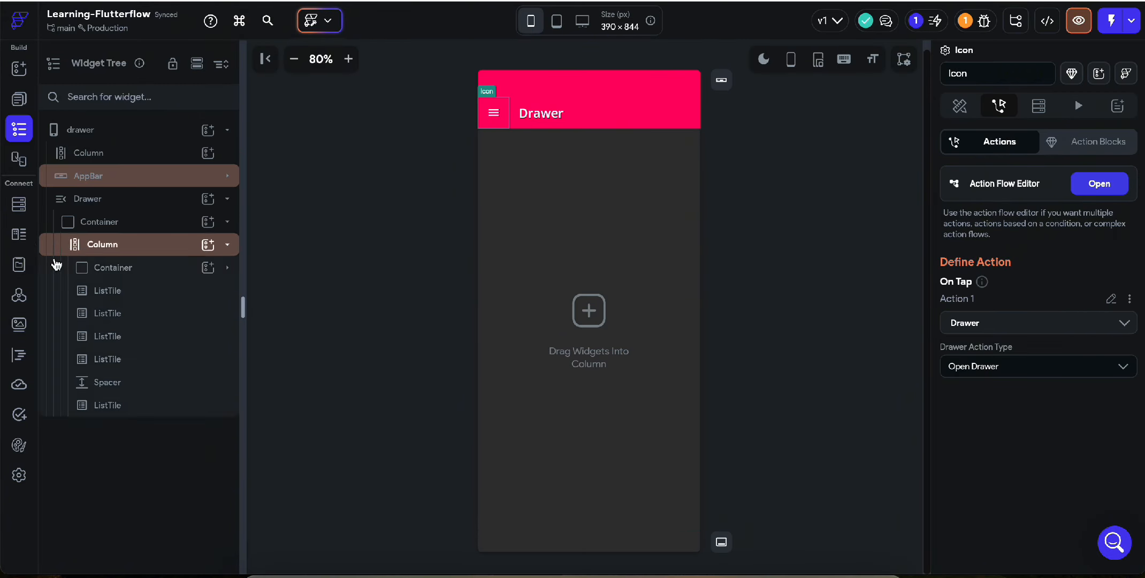
# Set the Drawer's width to 80 % and copy the app bar's menu icon with Ctrl+C.
pyautogui.click(147, 209)
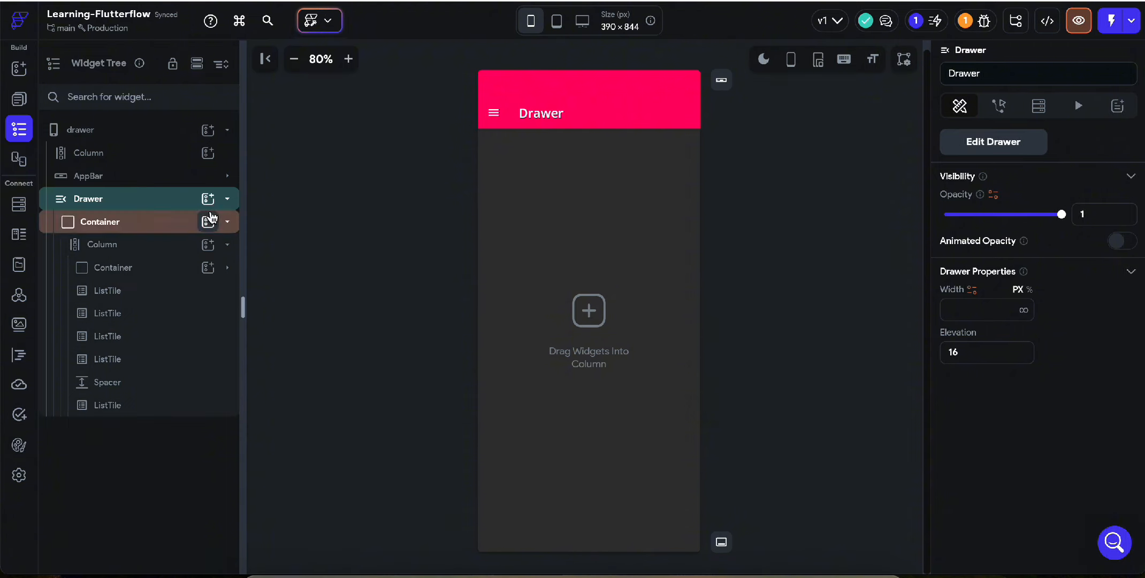
pyautogui.click(1006, 147)
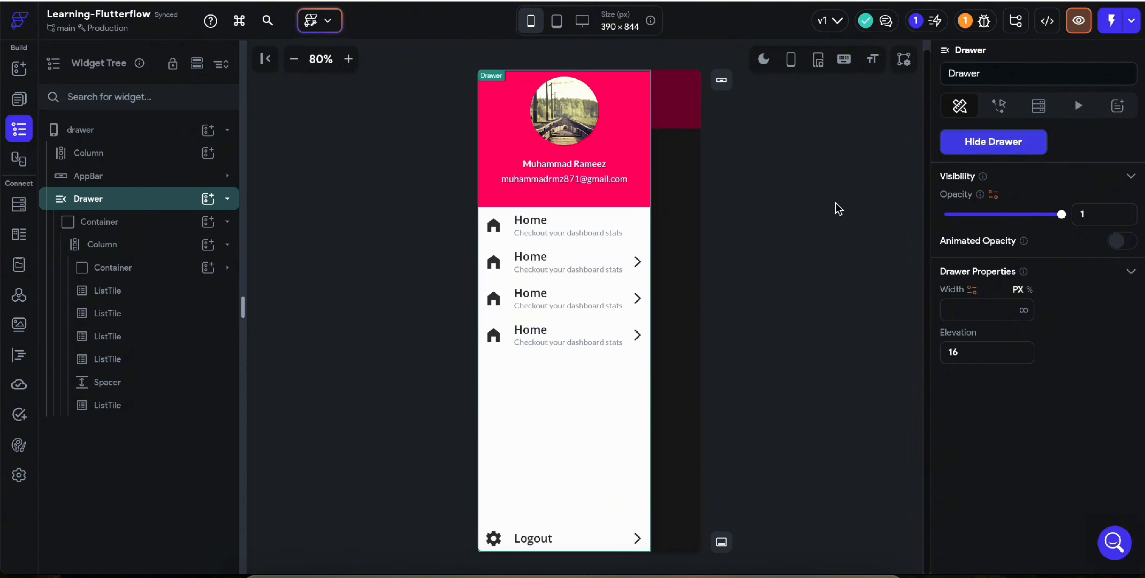
pyautogui.click(1013, 149)
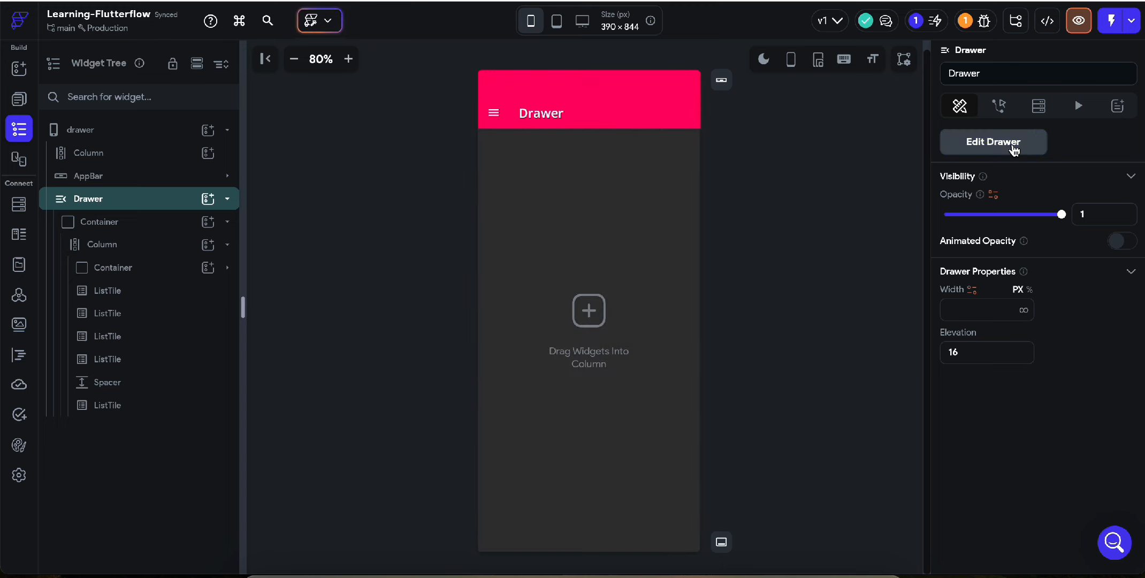
pyautogui.click(1013, 148)
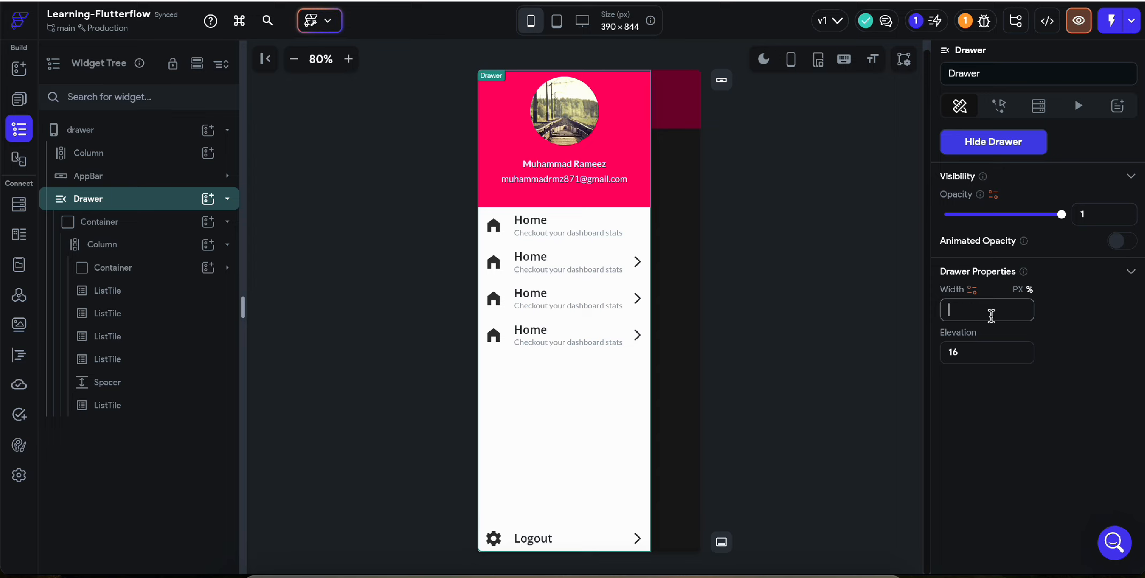
pyautogui.write('95')
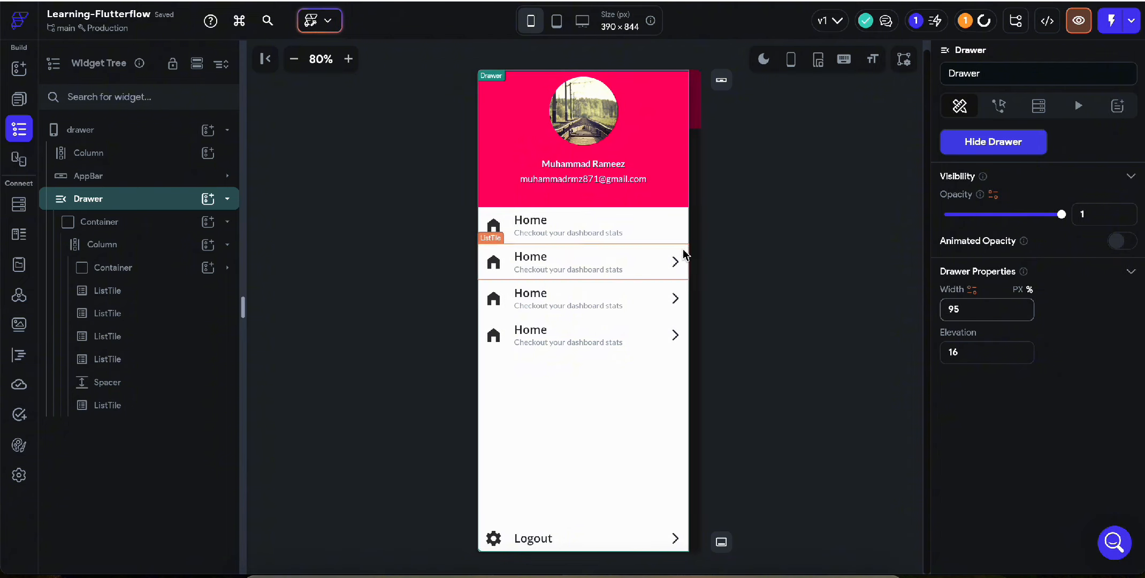
pyautogui.press('BackSpace')
pyautogui.write('0')
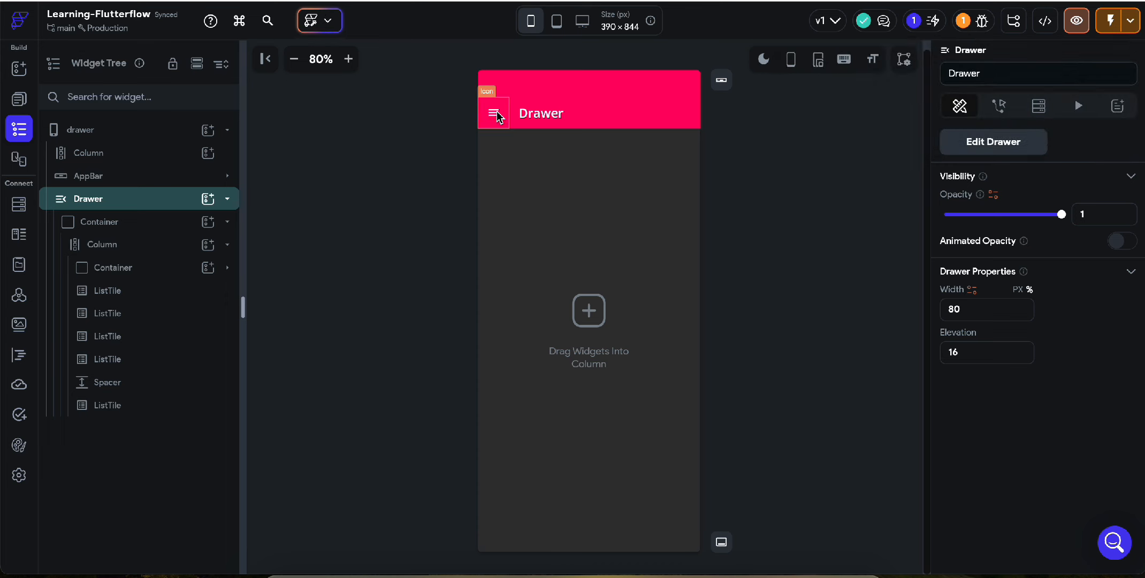
pyautogui.click(497, 117)
pyautogui.hotkey('ctrl', 'c')
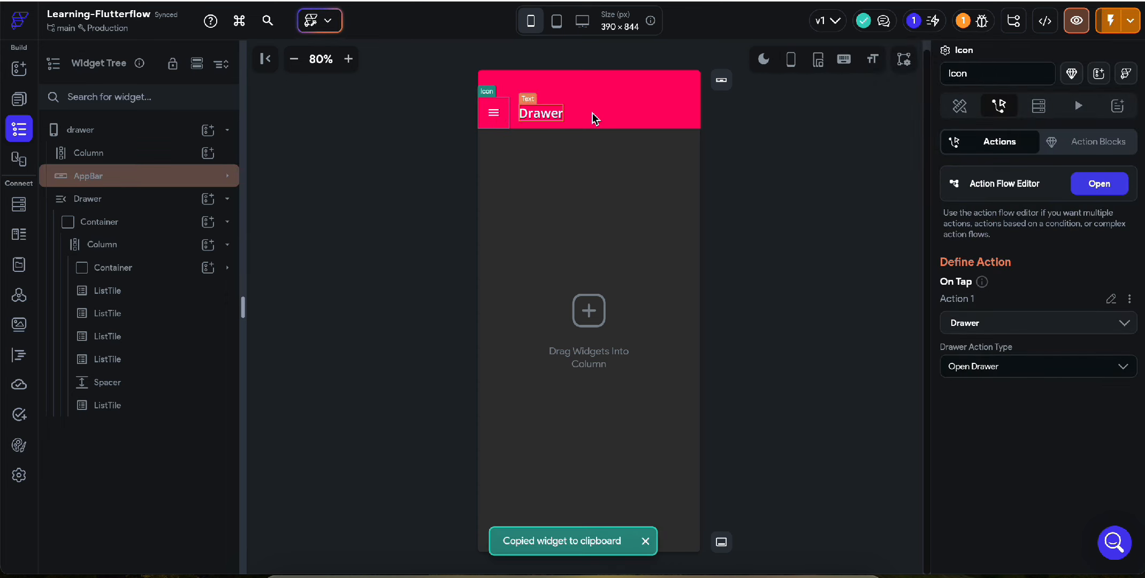
# Add an Icon at the app bar's right end with right padding of 12.
pyautogui.click(20, 101)
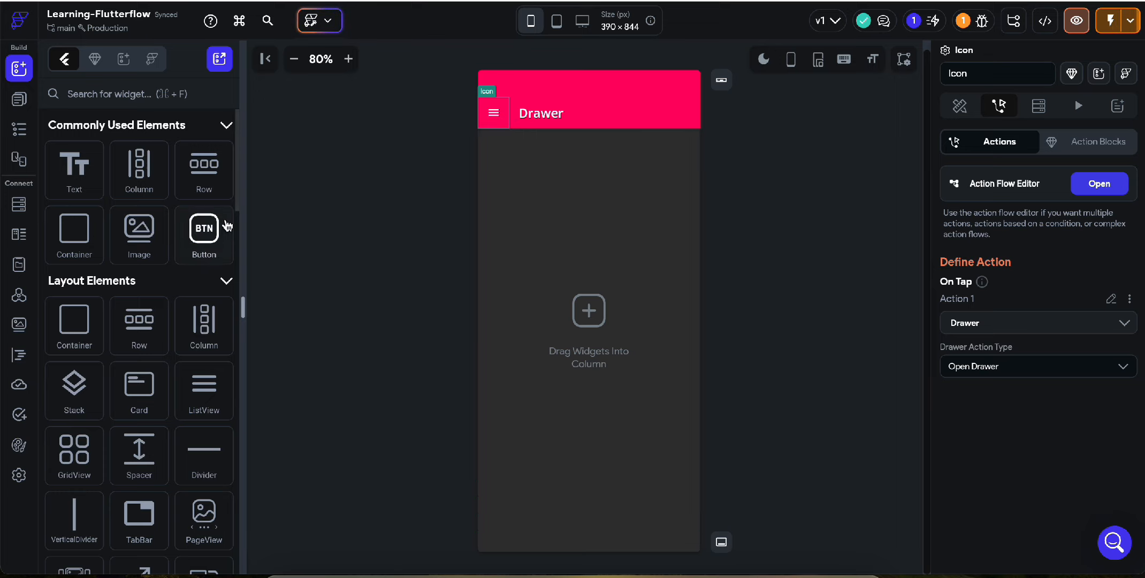
pyautogui.click(107, 92)
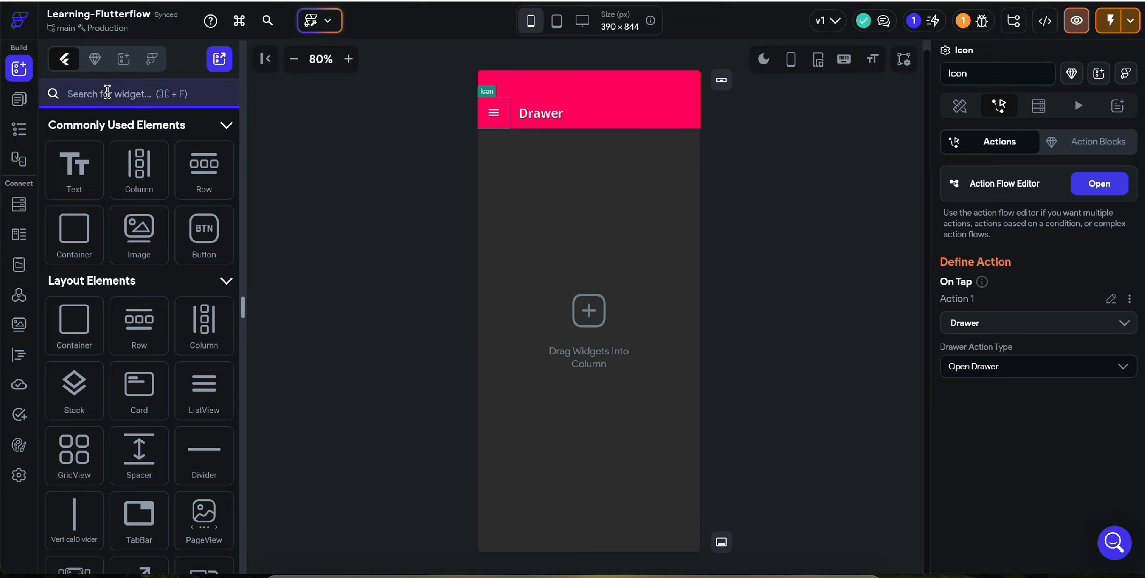
pyautogui.write('icon')
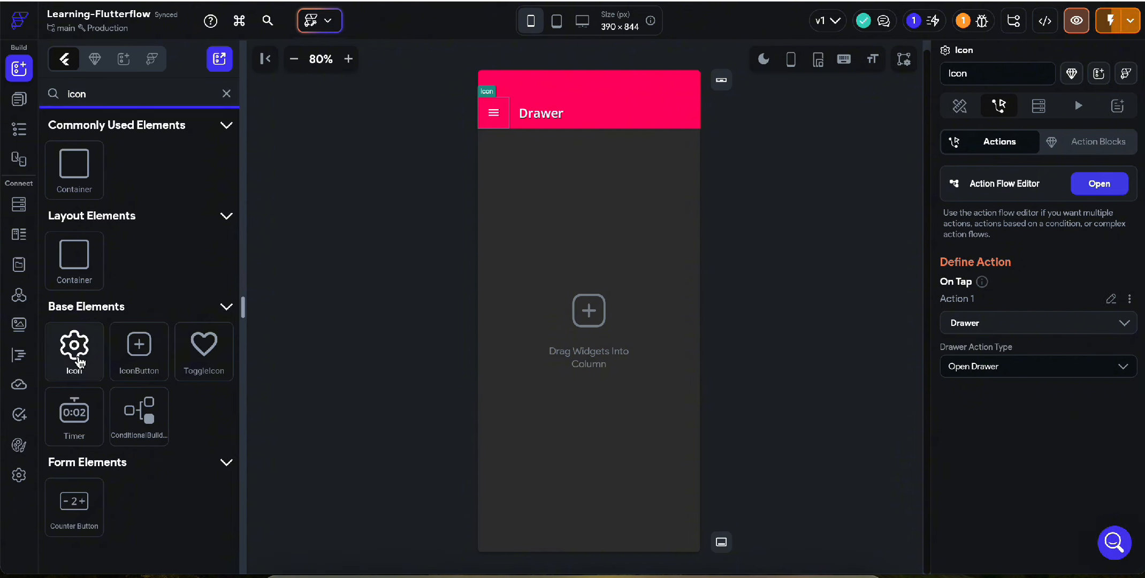
pyautogui.moveTo(79, 361); pyautogui.dragTo(675, 114)
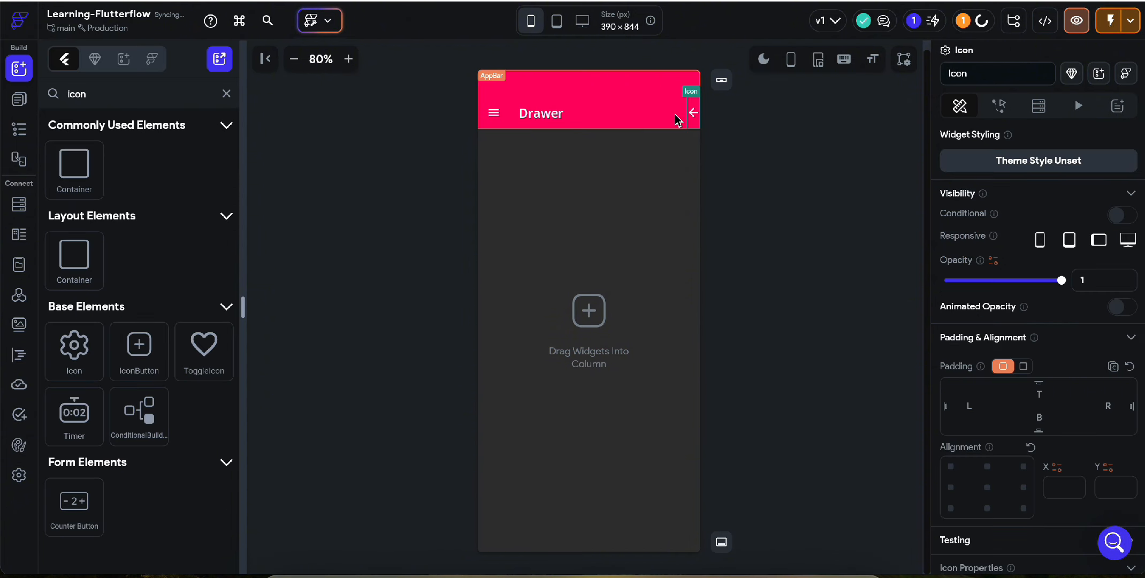
pyautogui.click(1108, 405)
pyautogui.write('12')
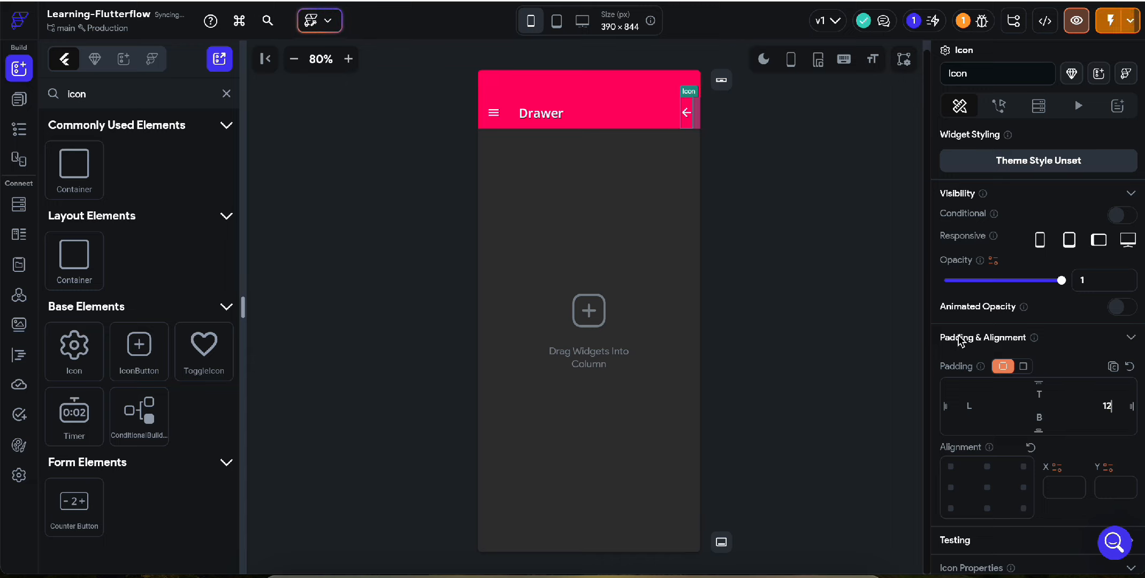
pyautogui.scroll(-1, 1057, 412)
pyautogui.scroll(-2, 1053, 407)
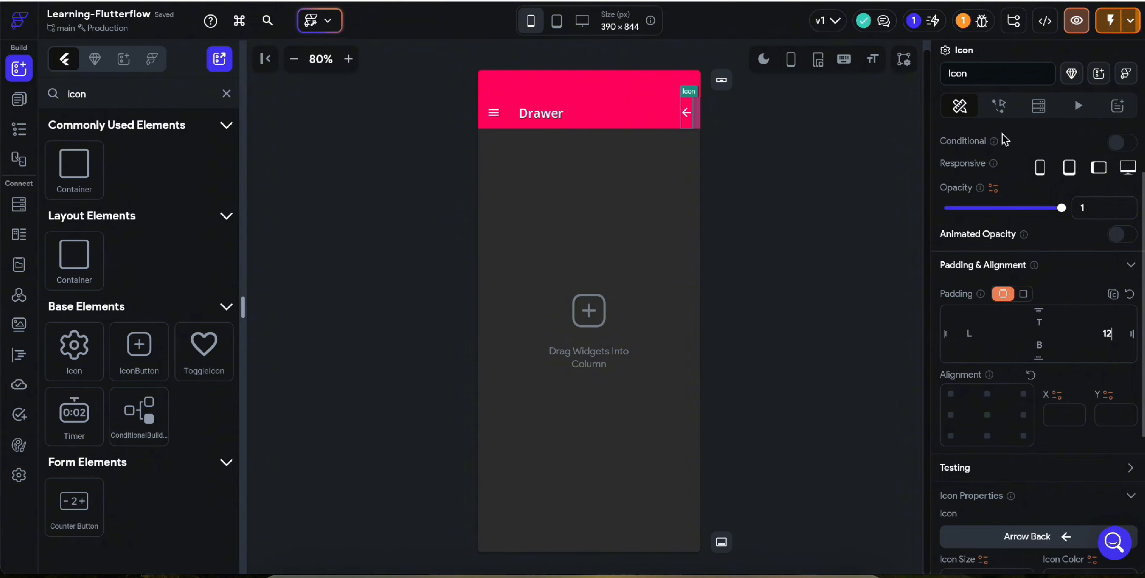
pyautogui.scroll(-3, 1029, 307)
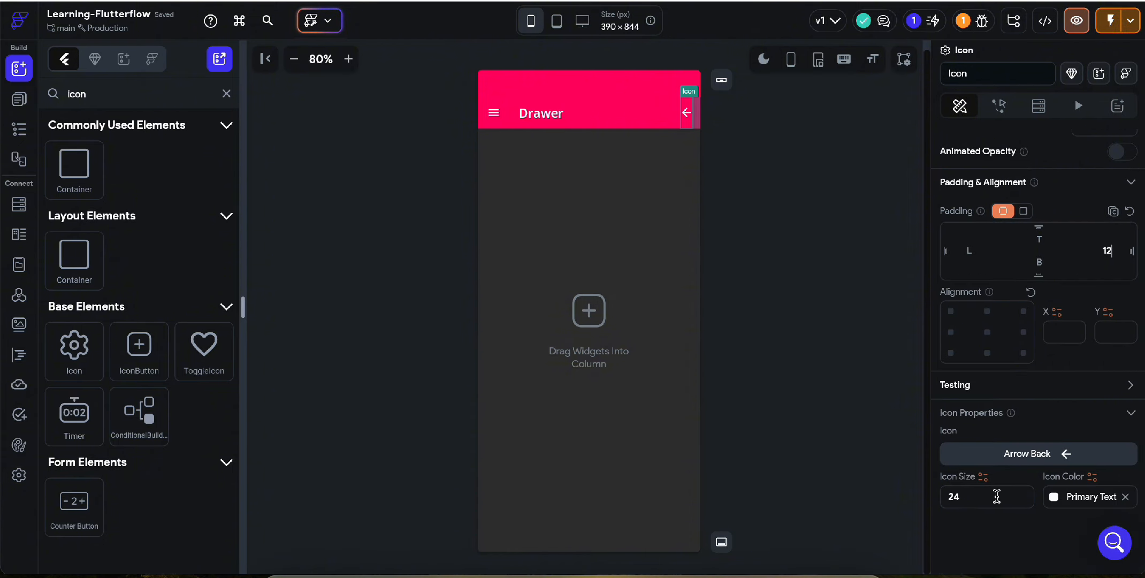
# Change the new icon to info_outline.
pyautogui.click(1038, 455)
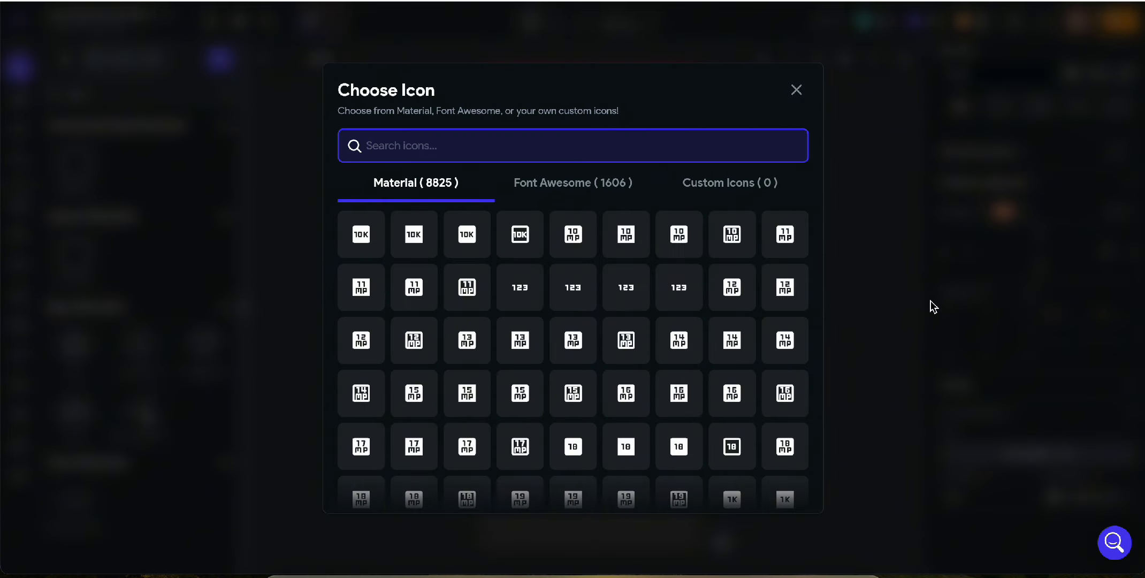
pyautogui.write('info')
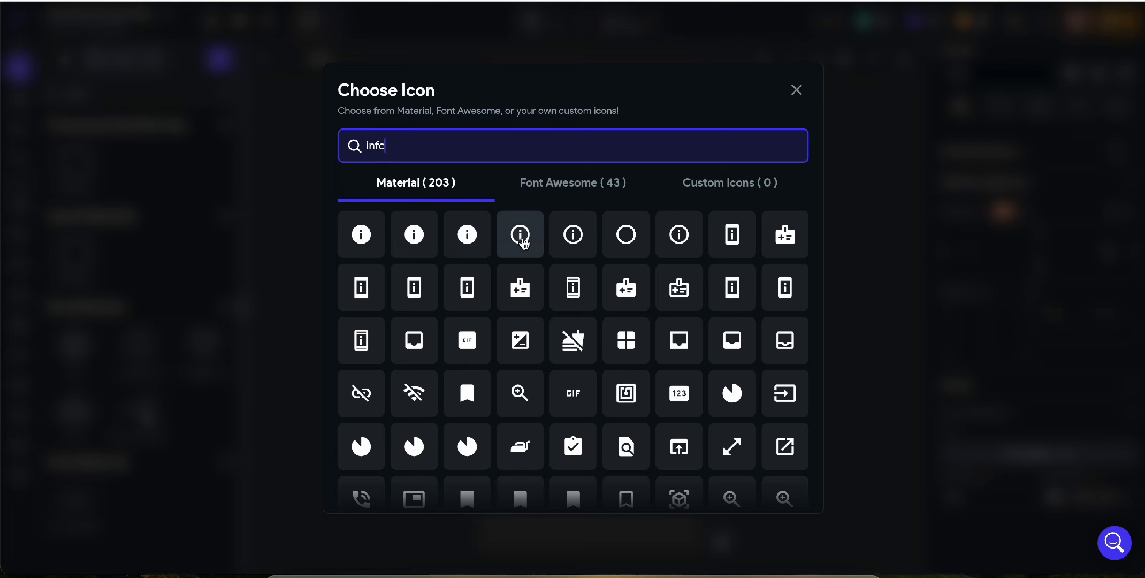
pyautogui.click(521, 238)
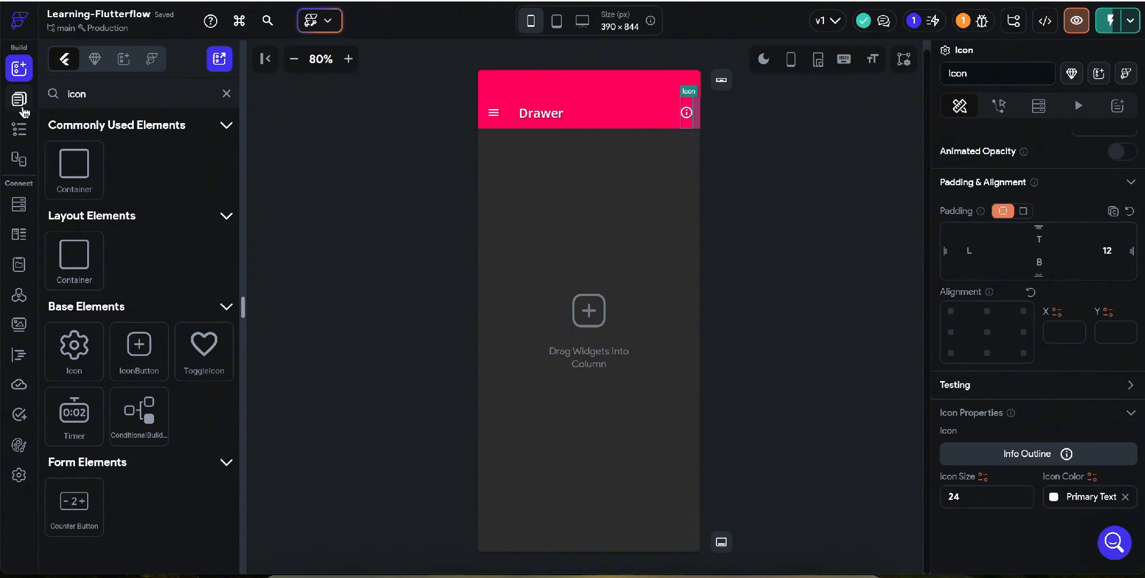
pyautogui.click(19, 135)
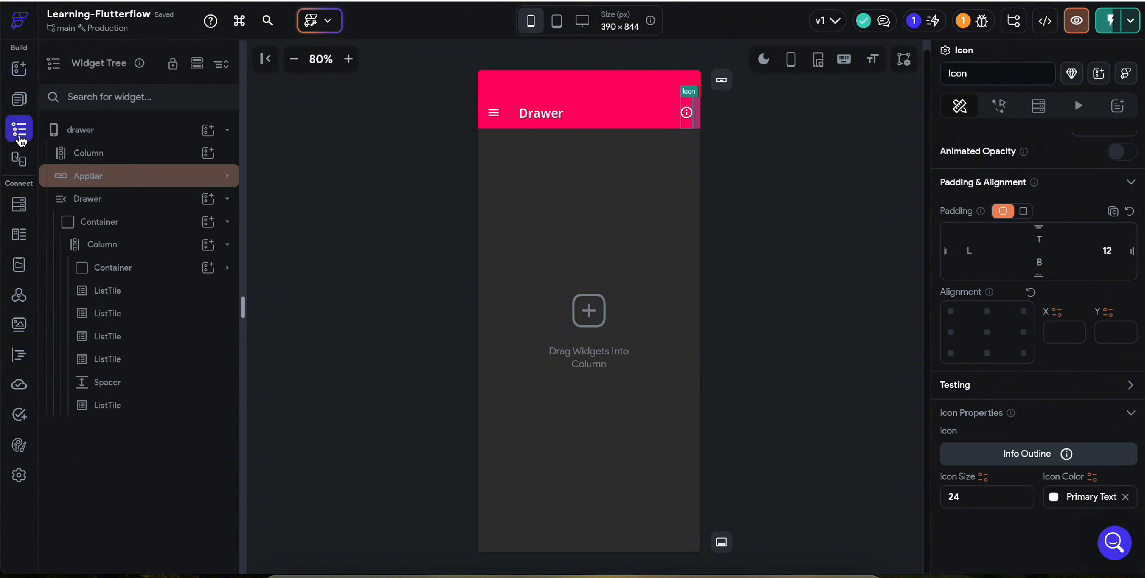
# Add an EndDrawer widget to the drawer page.
pyautogui.click(228, 199)
pyautogui.click(159, 98)
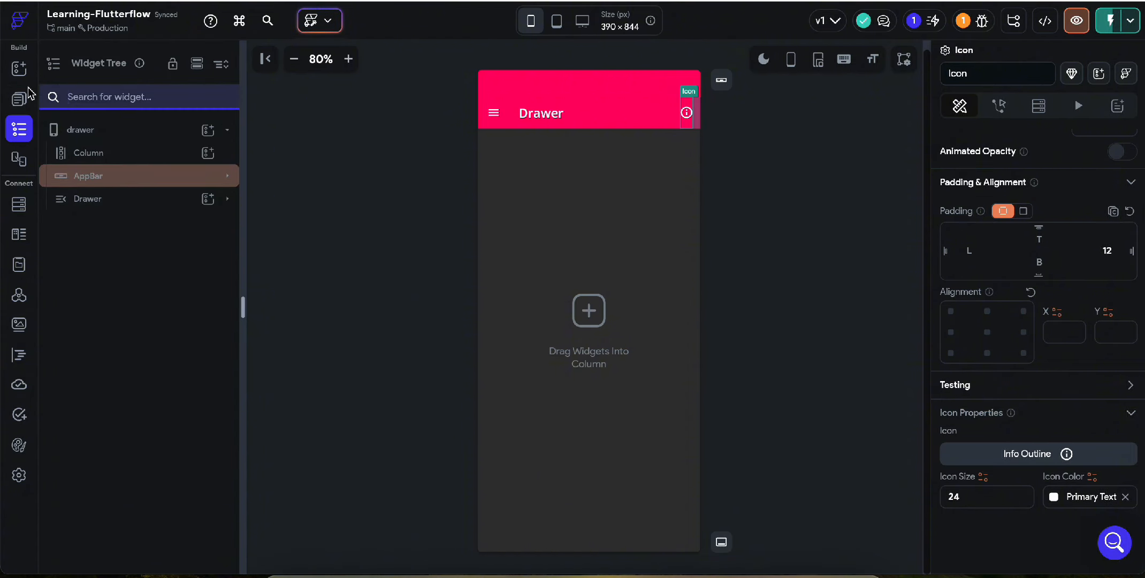
pyautogui.click(19, 69)
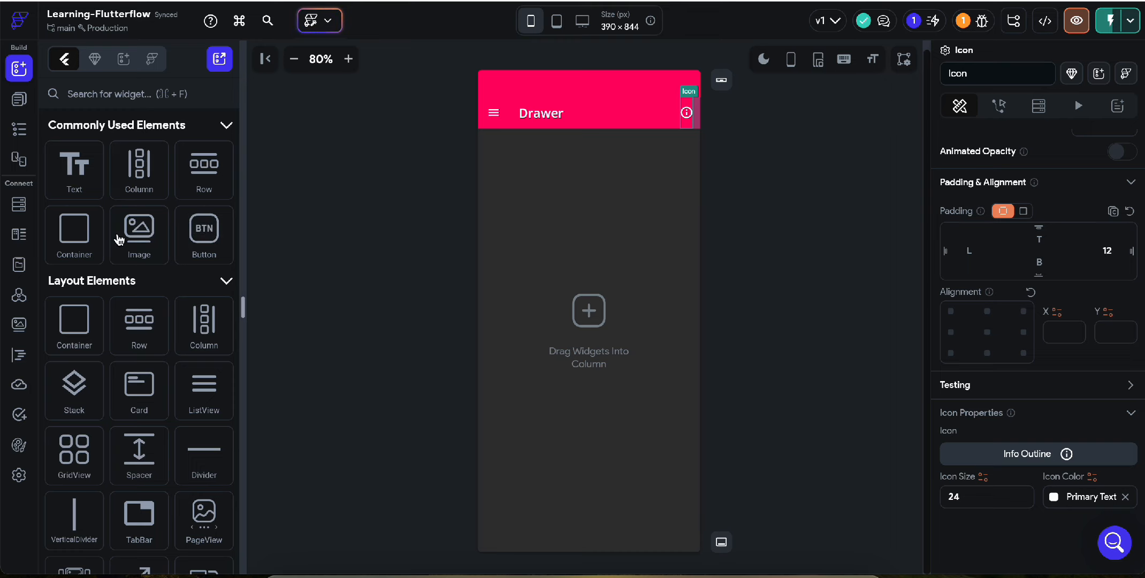
pyautogui.click(140, 93)
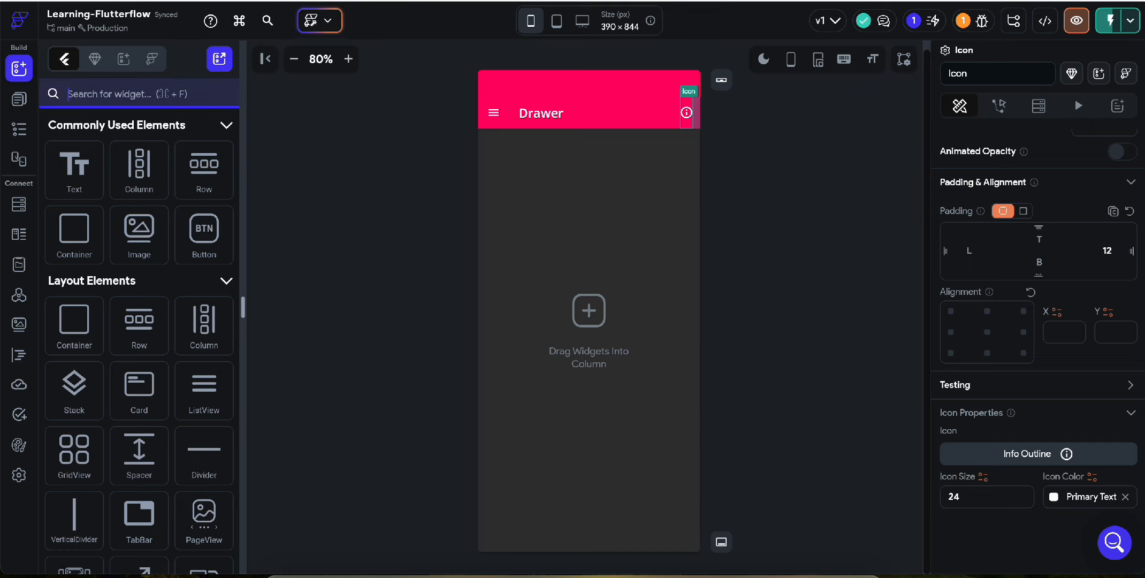
pyautogui.write('drawer')
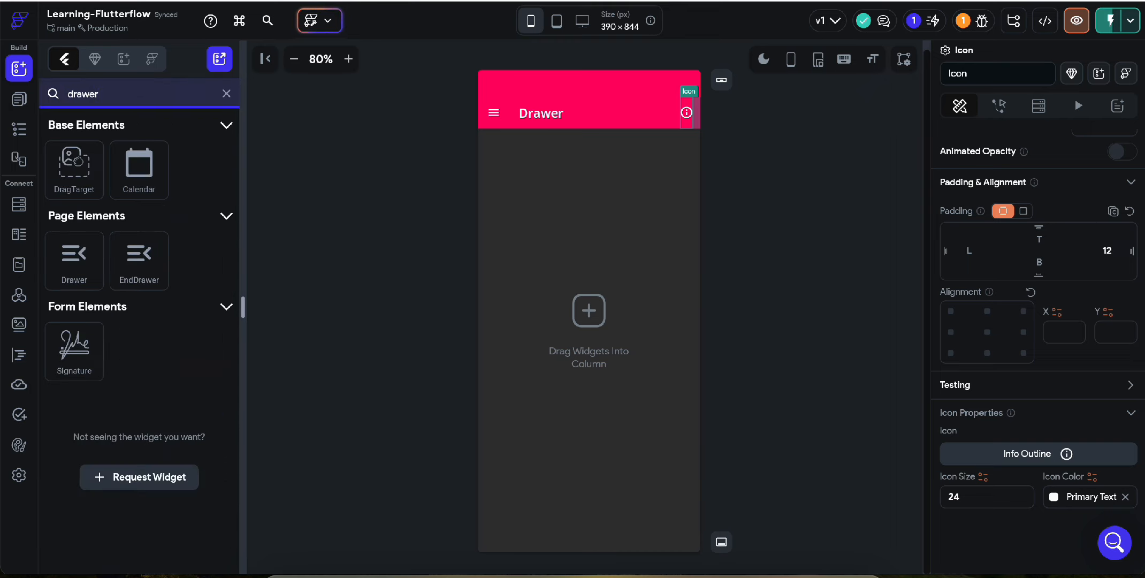
pyautogui.click(152, 285)
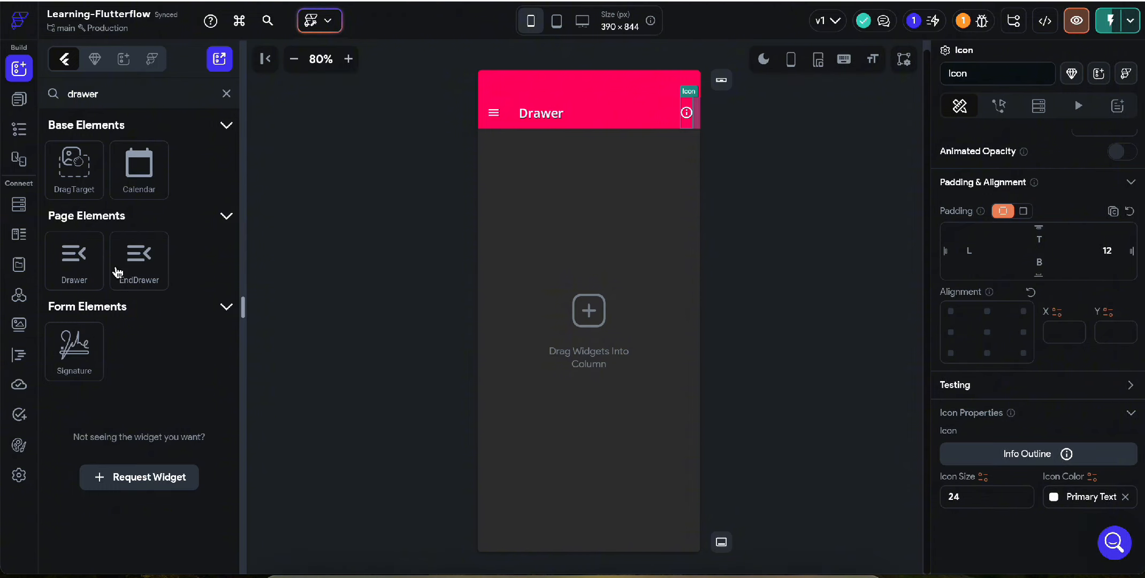
pyautogui.moveTo(649, 206); pyautogui.dragTo(650, 208)
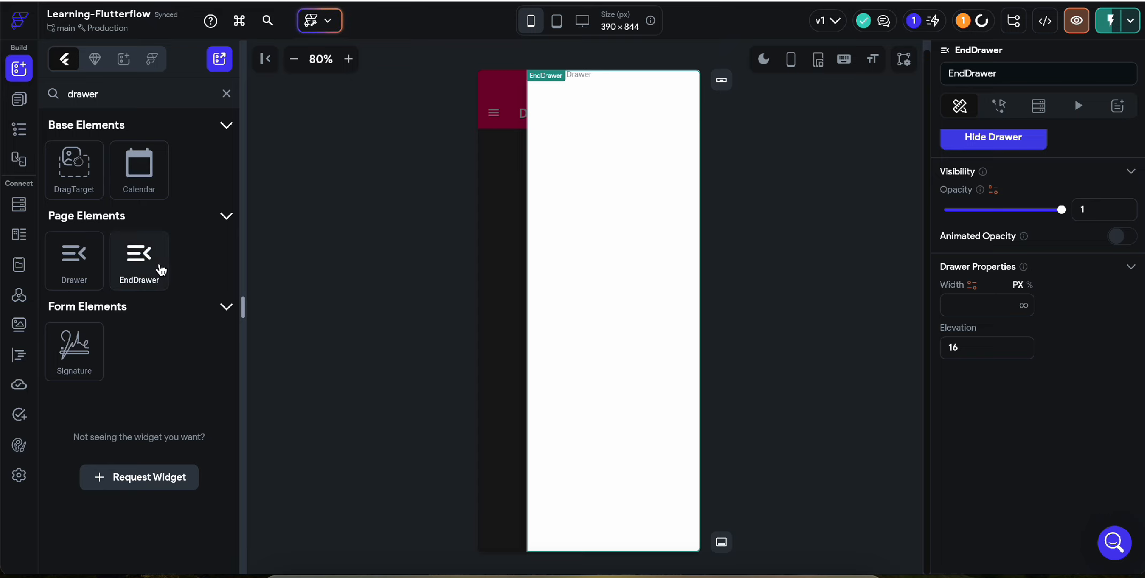
# Select the EndDrawer in the widget tree and enter a width of 40.
pyautogui.click(19, 99)
pyautogui.click(19, 130)
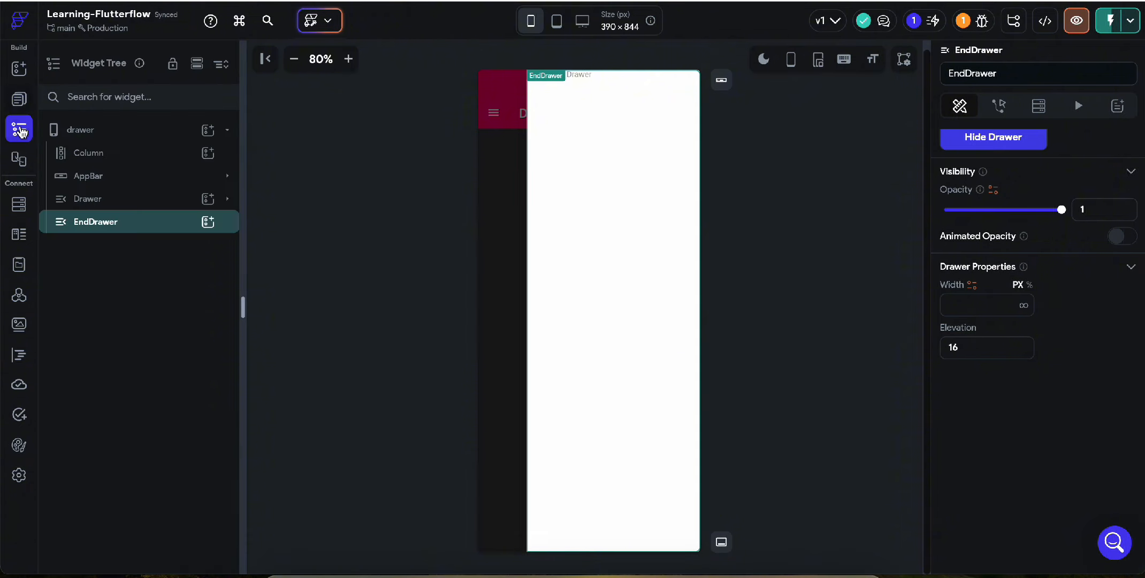
pyautogui.click(81, 199)
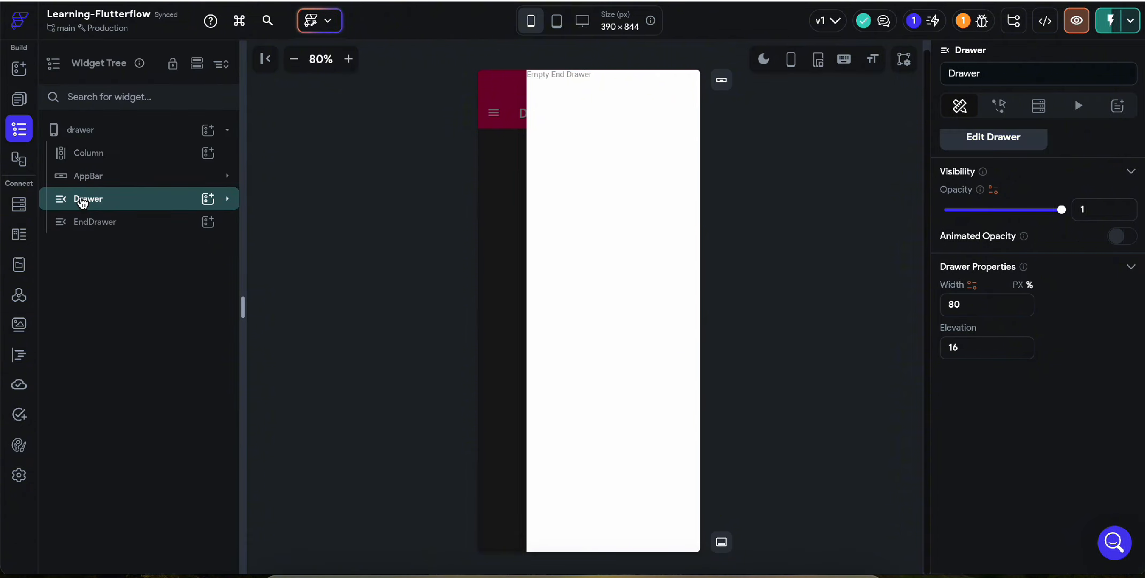
pyautogui.click(89, 224)
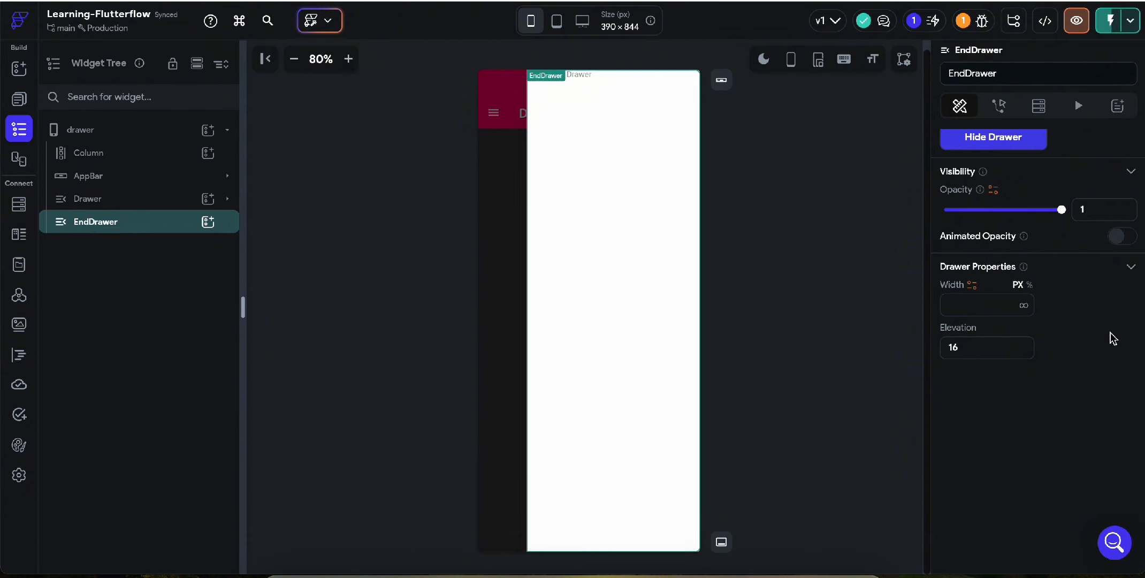
pyautogui.click(963, 308)
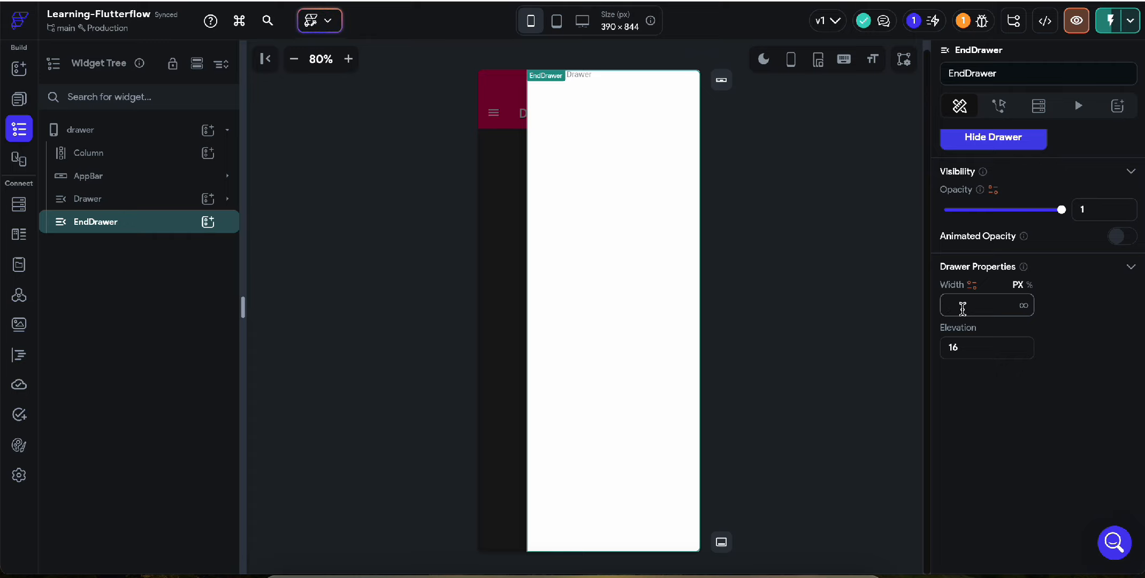
pyautogui.write('40')
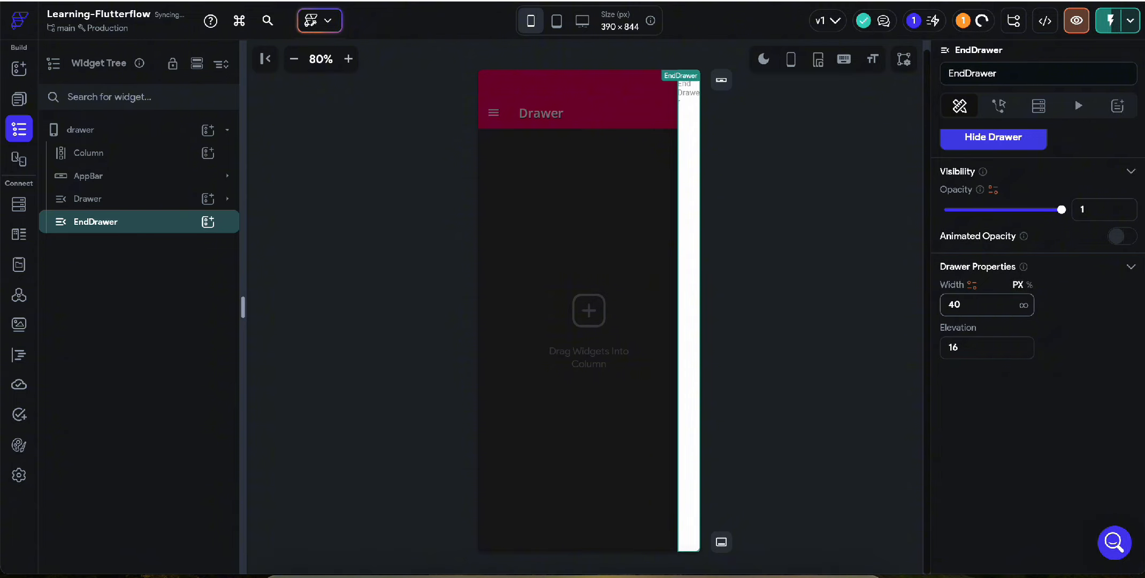
# Change the EndDrawer width to 80 and add a Container filled with Primary pink (#FF0066).
pyautogui.press('BackSpace')
pyautogui.press('BackSpace')
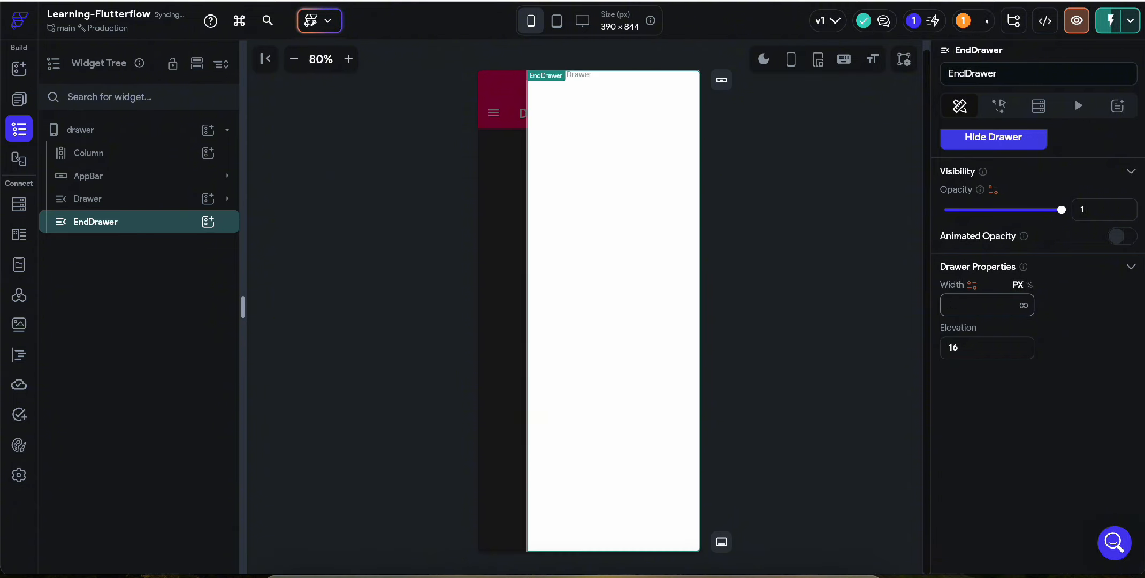
pyautogui.write('80')
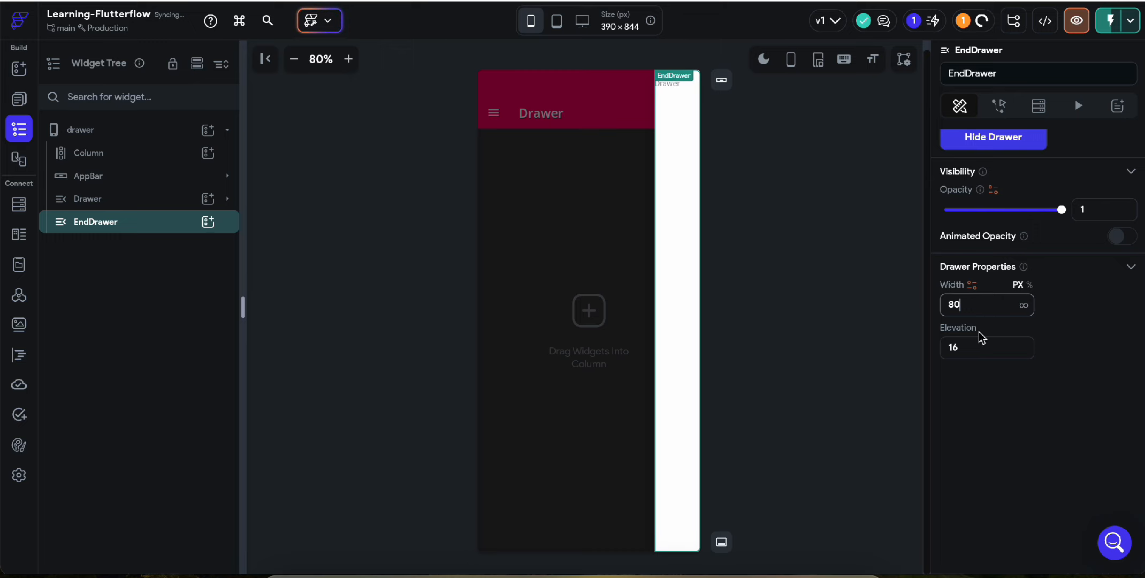
pyautogui.click(208, 222)
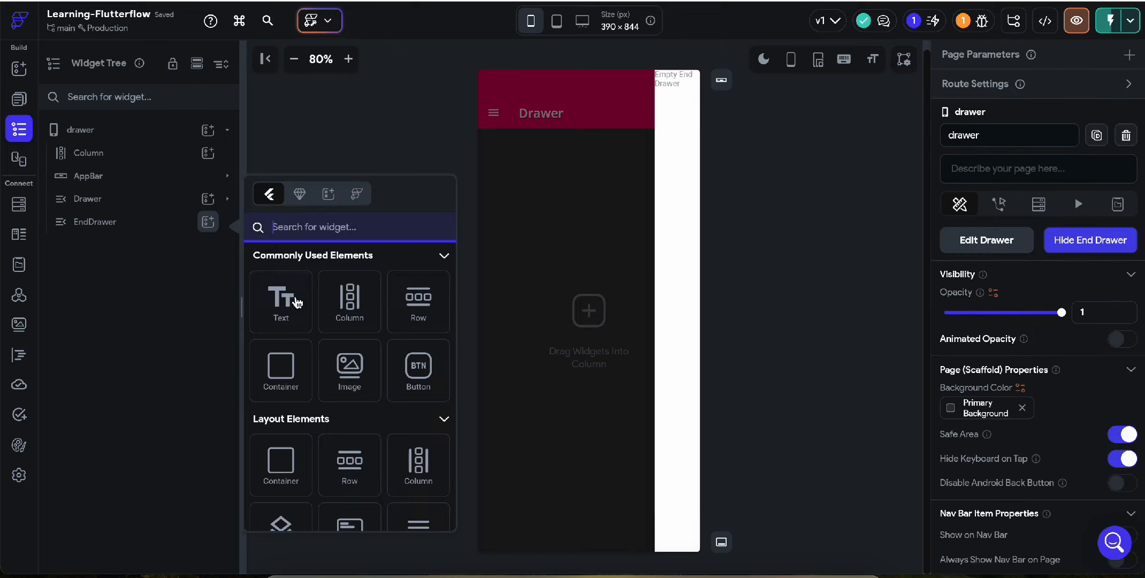
pyautogui.click(277, 386)
pyautogui.scroll(-5, 979, 402)
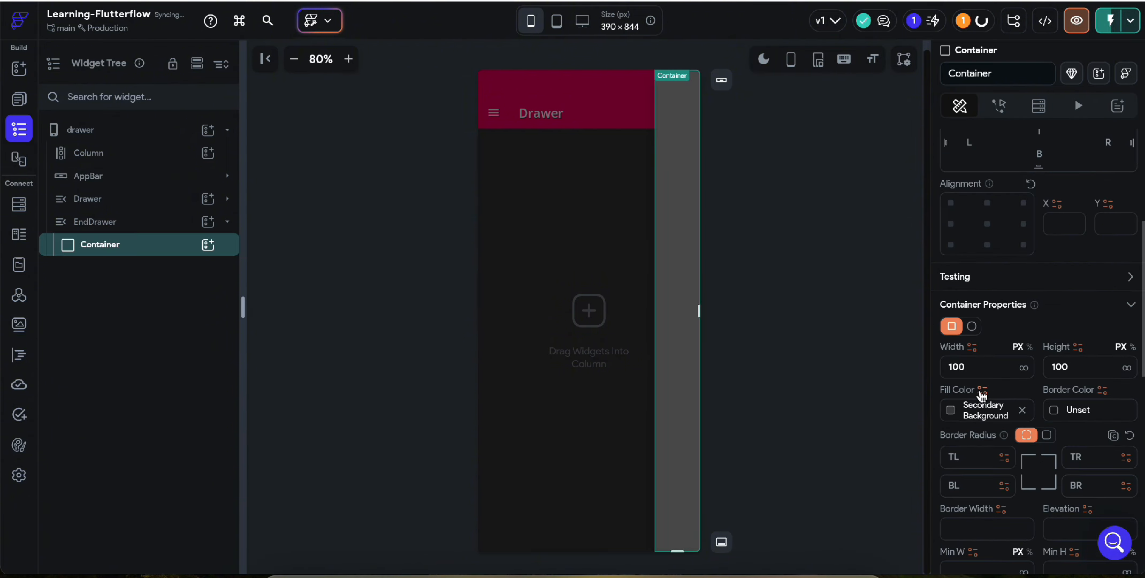
pyautogui.click(955, 416)
pyautogui.click(770, 372)
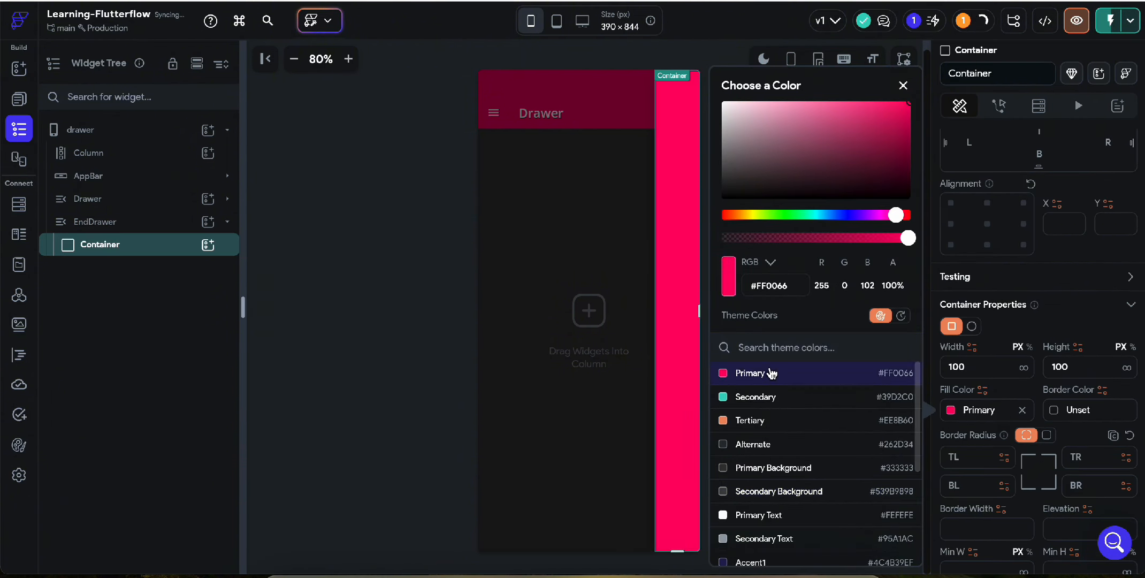
pyautogui.click(427, 331)
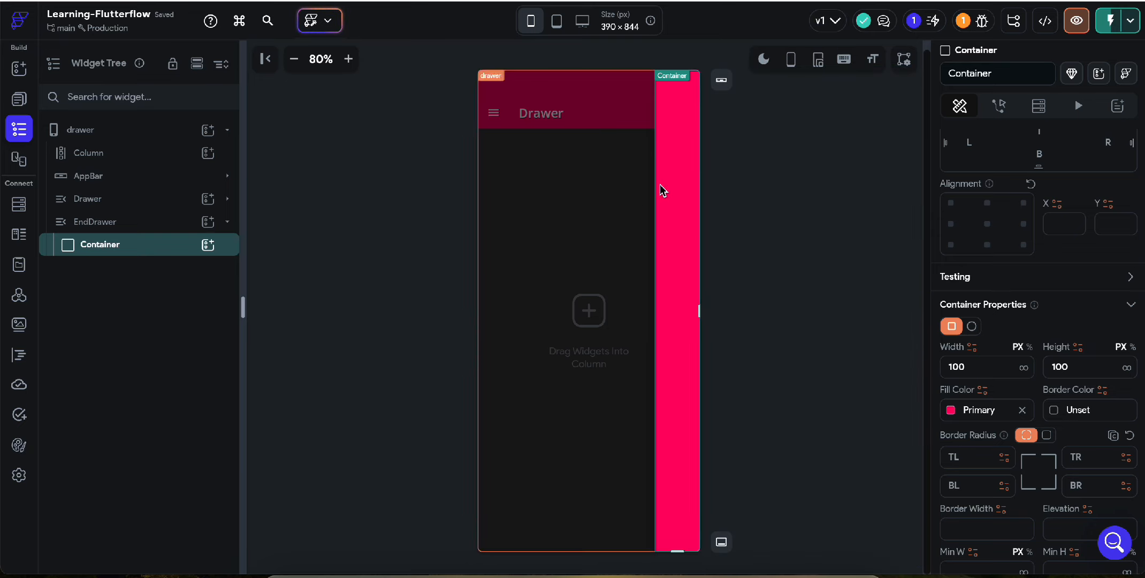
# Put a Column holding an Icon inside the Container, with uniform padding of 12.
pyautogui.click(208, 251)
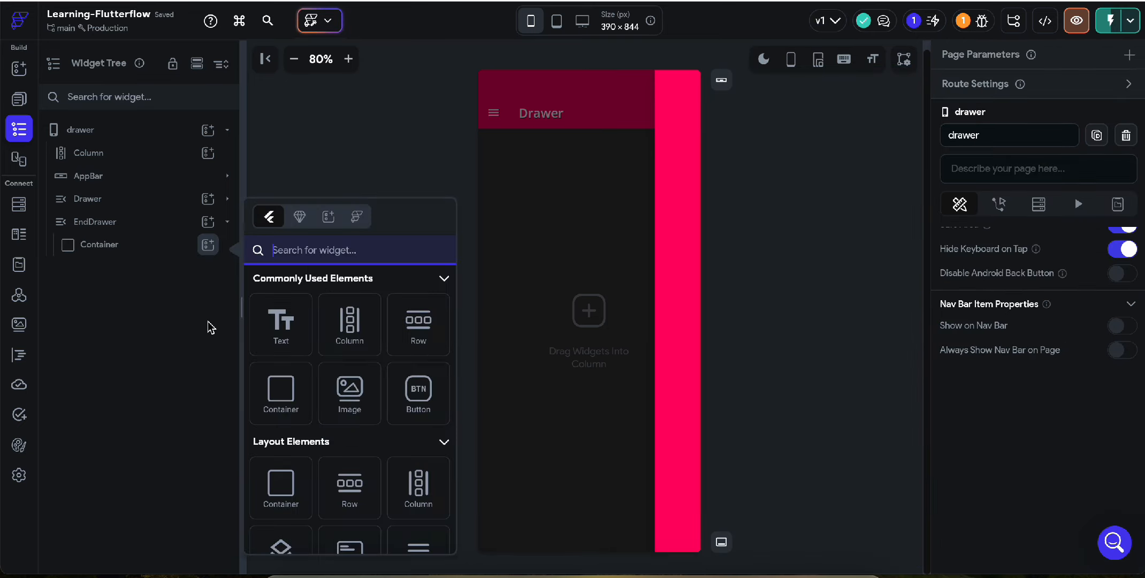
pyautogui.click(353, 342)
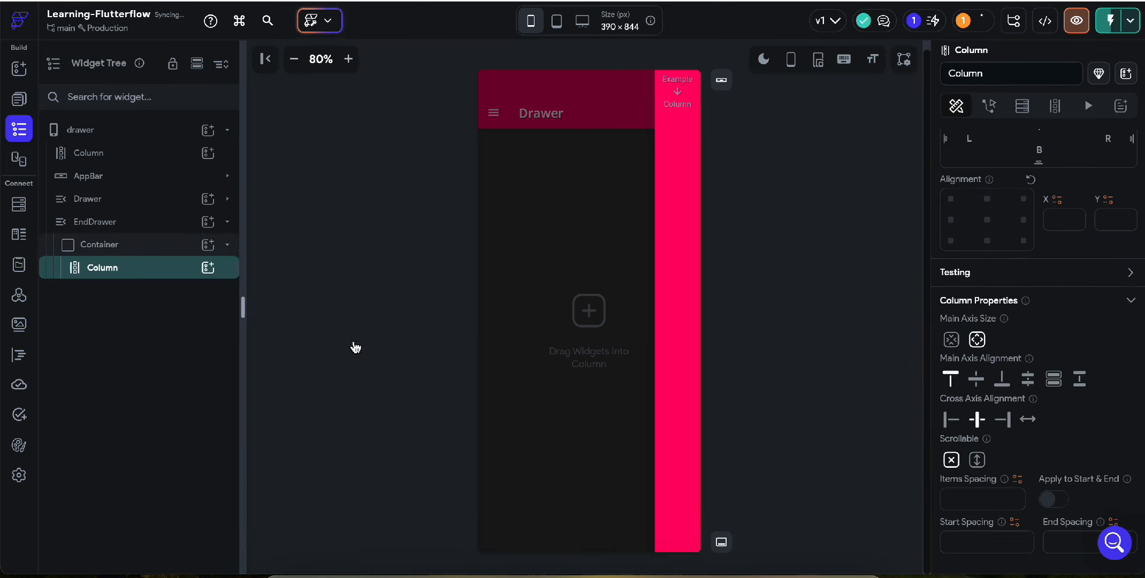
pyautogui.click(208, 268)
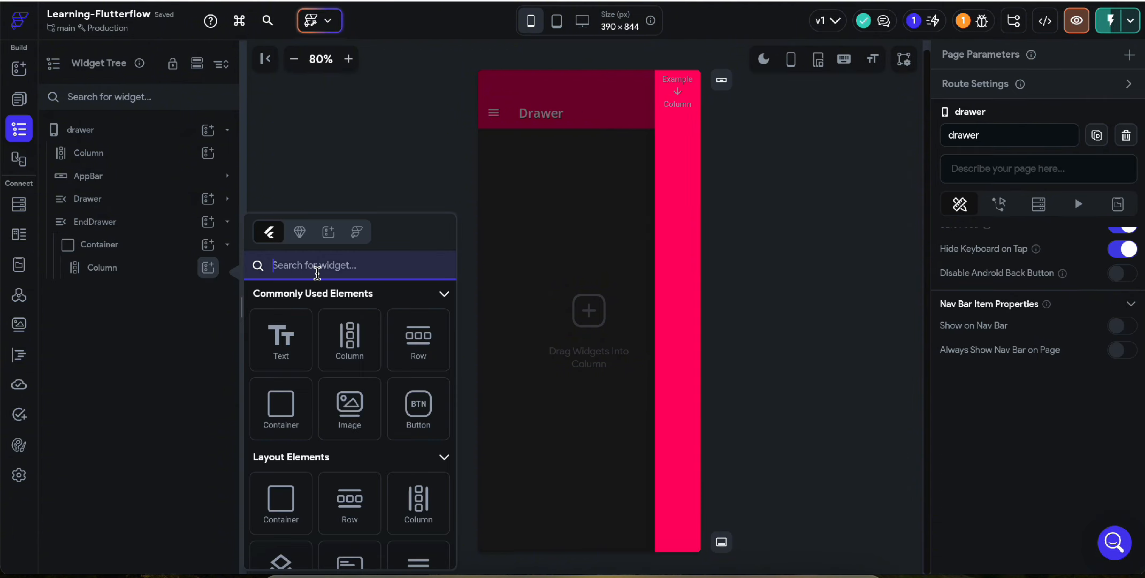
pyautogui.write('icon')
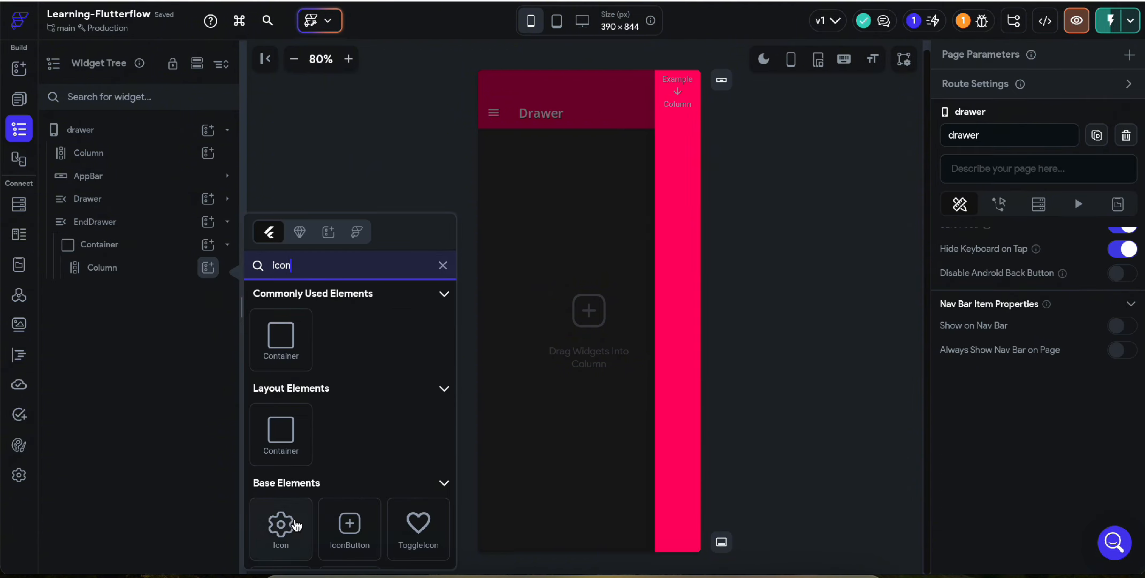
pyautogui.click(279, 522)
pyautogui.click(123, 269)
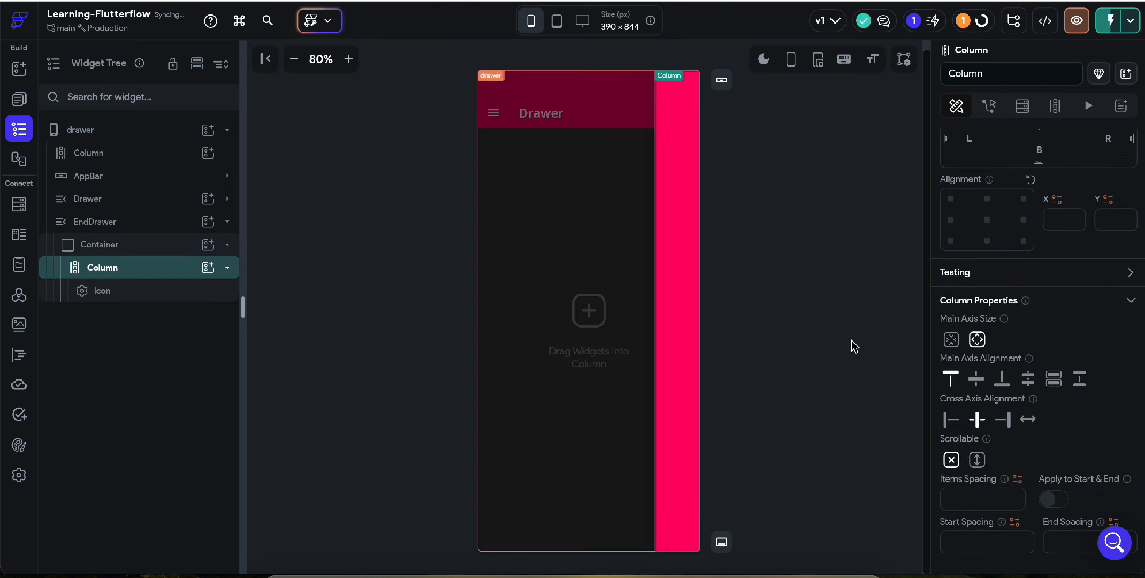
pyautogui.click(1023, 309)
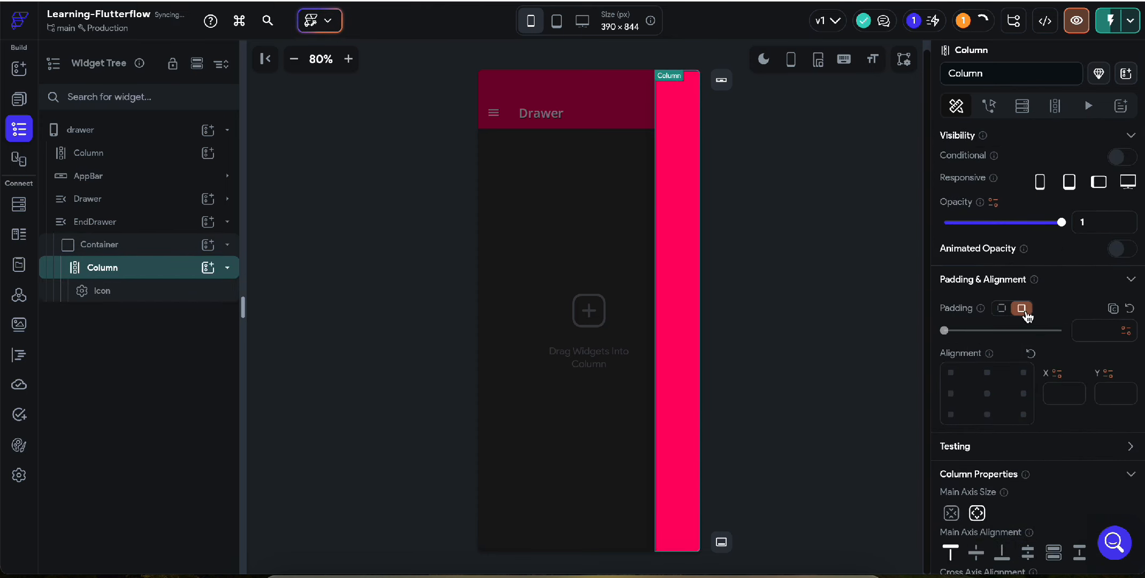
pyautogui.click(1096, 332)
pyautogui.write('12')
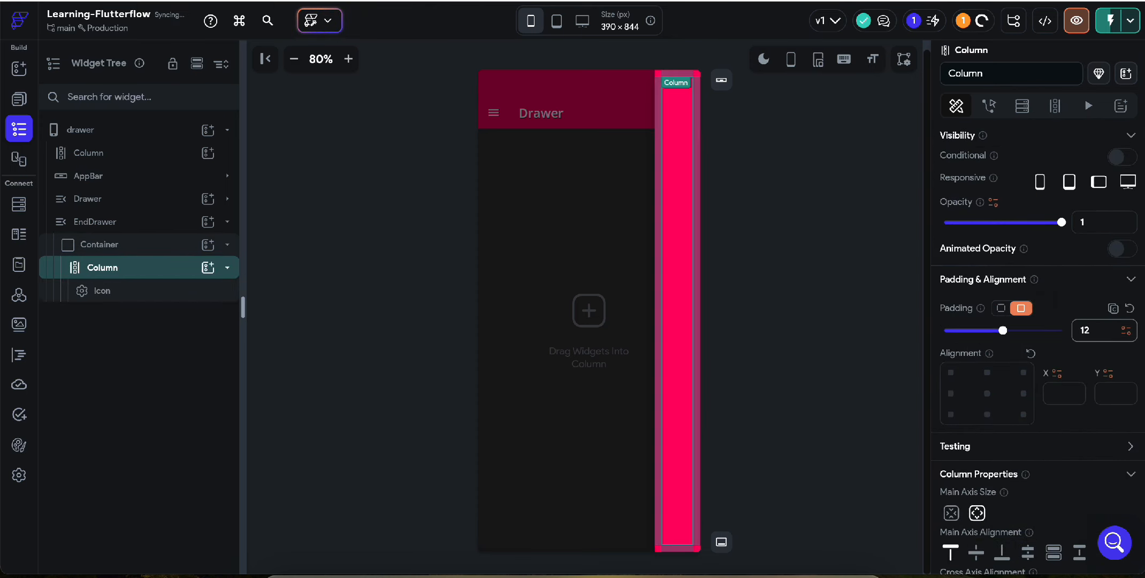
# Open the Icon's colour options, then hide the EndDrawer preview.
pyautogui.click(125, 294)
pyautogui.scroll(-3, 1070, 375)
pyautogui.click(1086, 516)
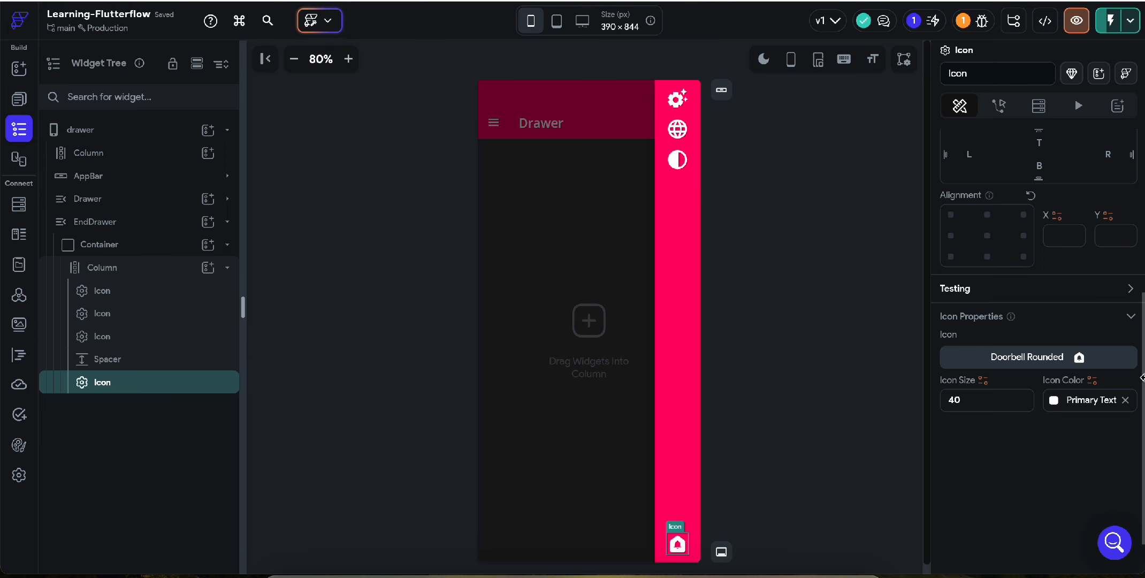
pyautogui.scroll(5, 1004, 275)
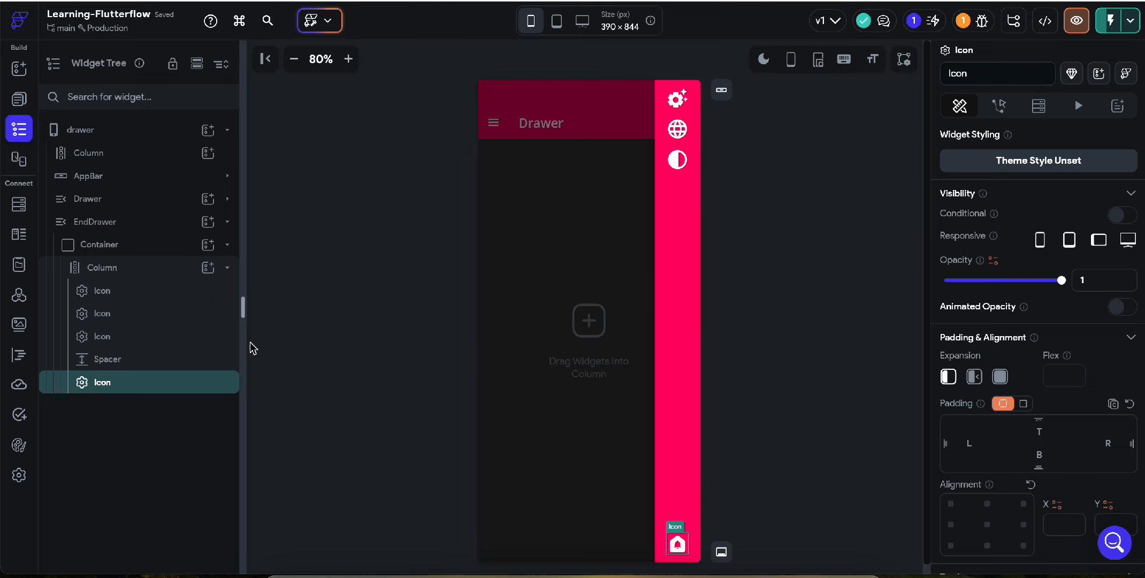
pyautogui.click(109, 223)
pyautogui.click(980, 149)
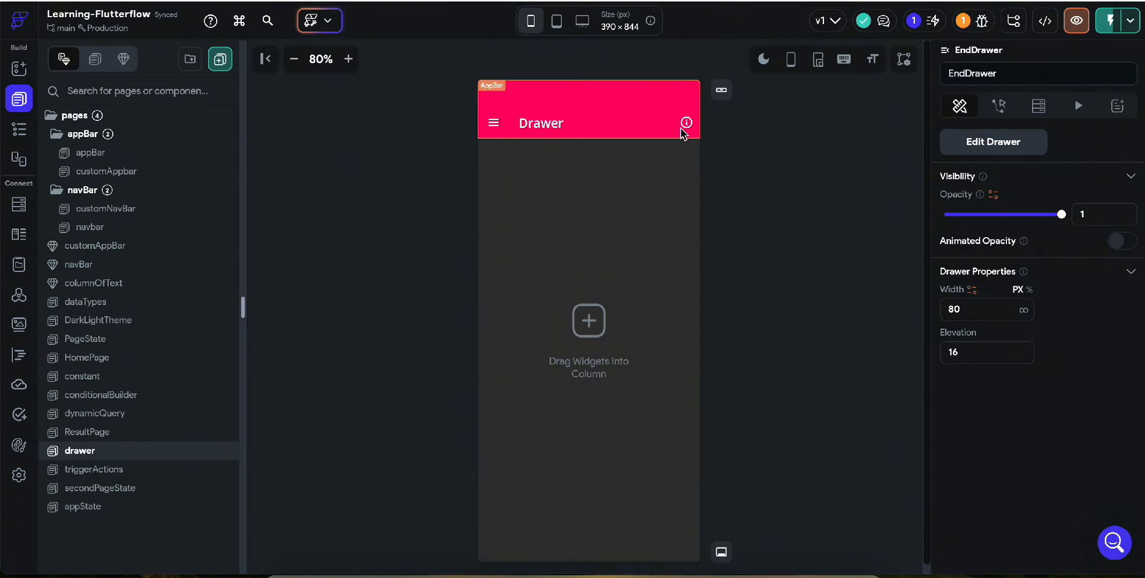
# Give the info icon an On Tap Drawer action of type Open End Drawer.
pyautogui.click(686, 122)
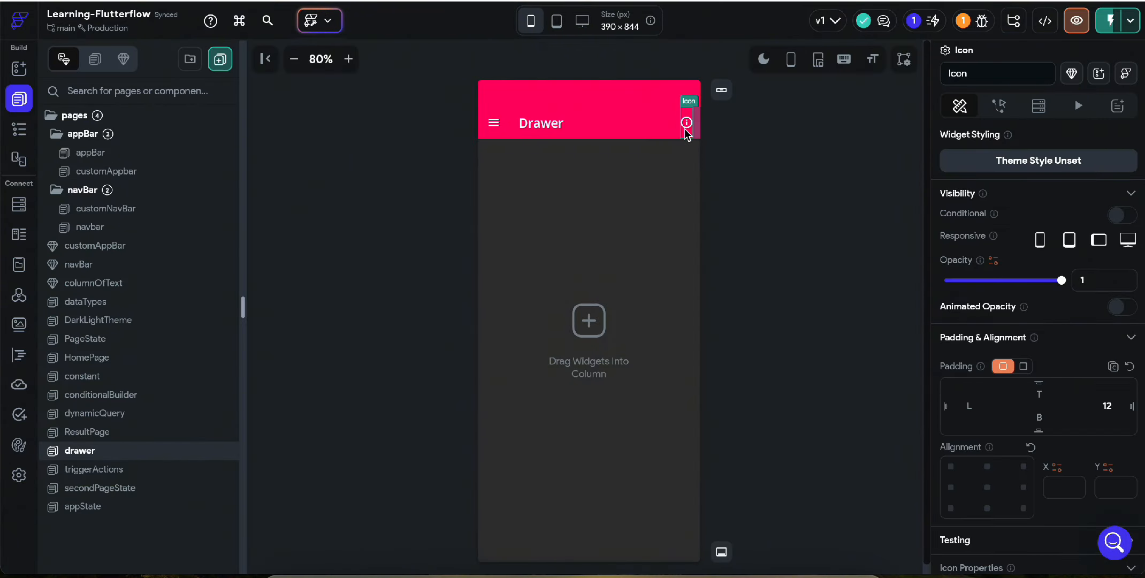
pyautogui.click(1000, 107)
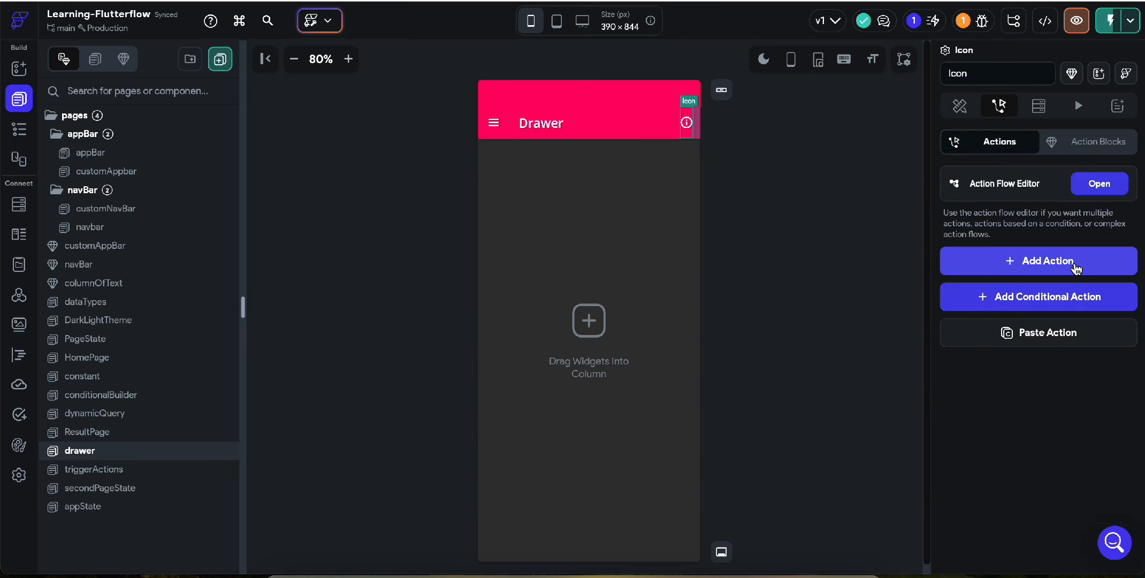
pyautogui.click(1003, 261)
pyautogui.click(1009, 366)
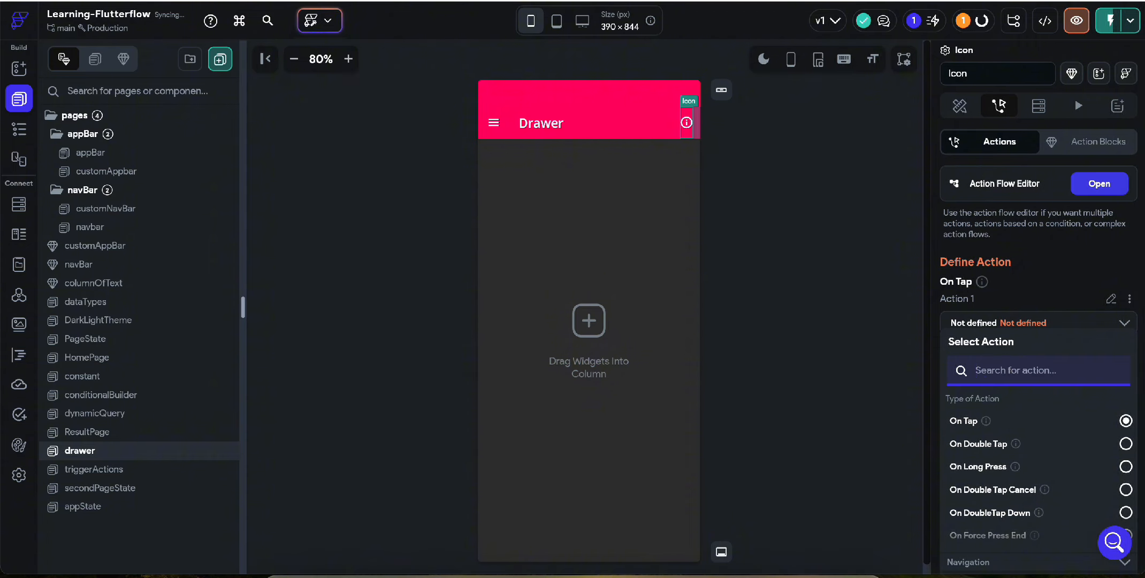
pyautogui.write('drawer')
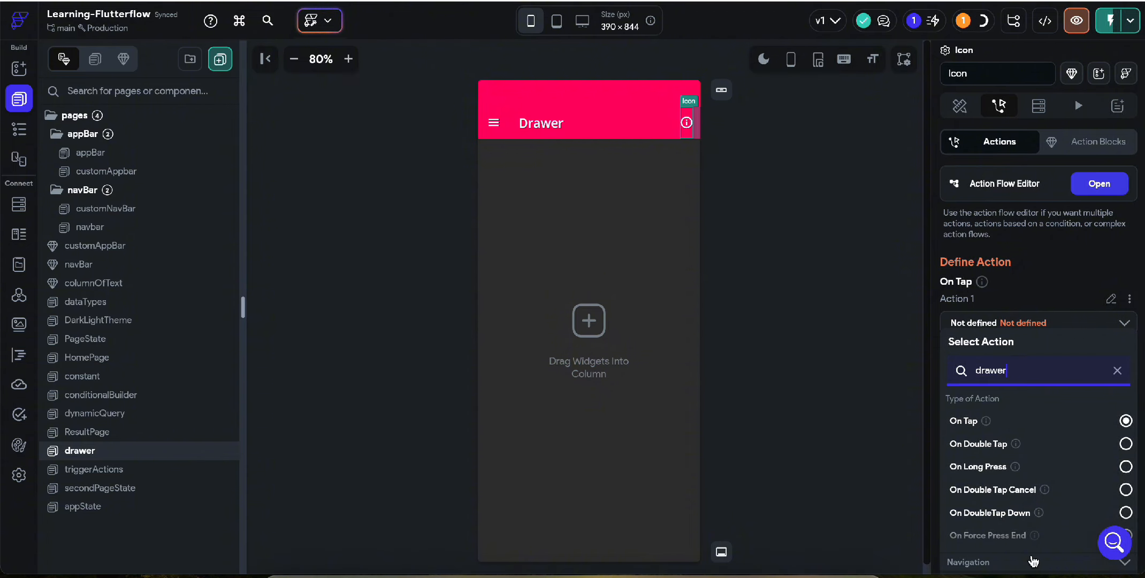
pyautogui.scroll(-5, 1033, 560)
pyautogui.click(961, 419)
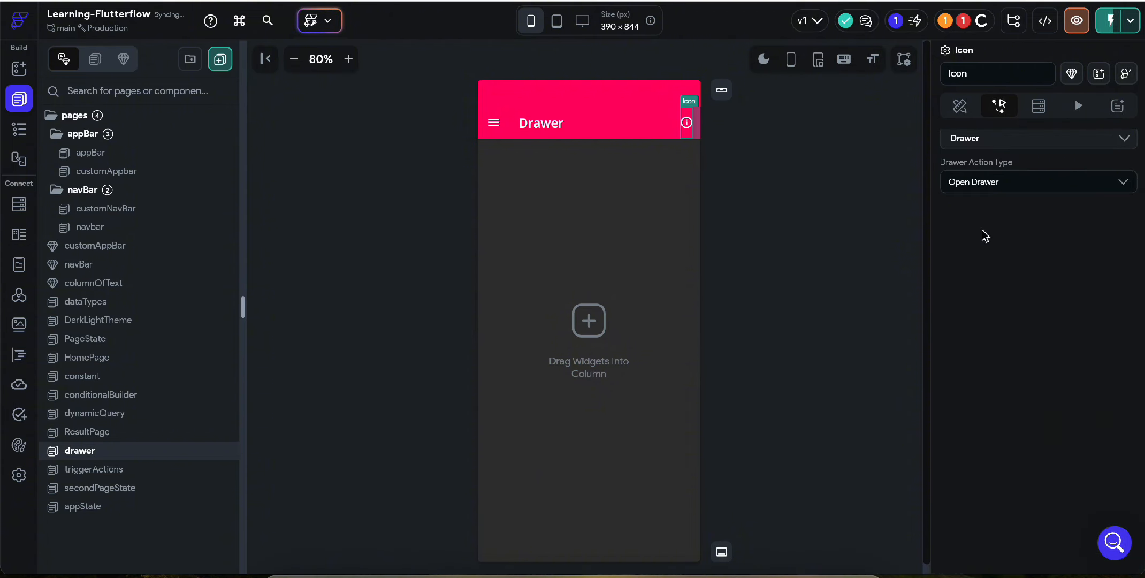
pyautogui.click(987, 183)
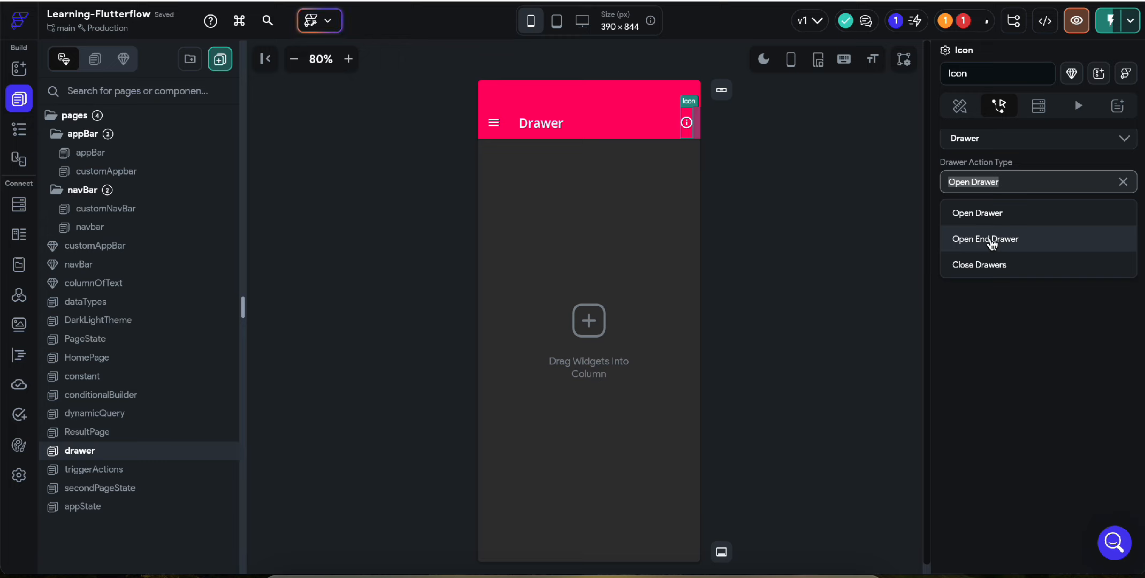
pyautogui.click(986, 241)
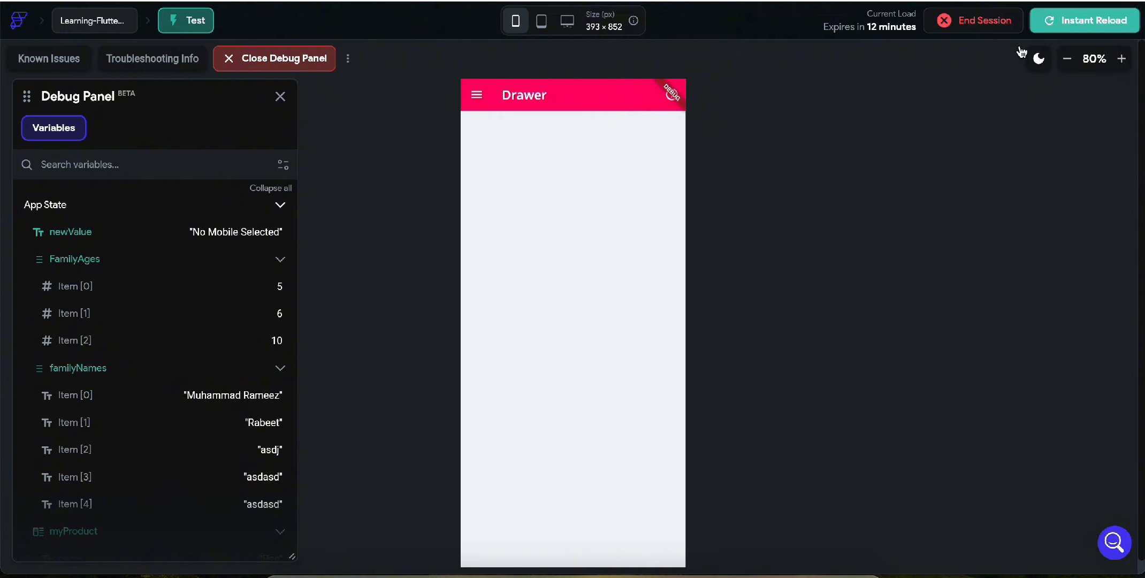
# In Test mode, open the navigation drawer from the hamburger icon, close it, and reopen it.
pyautogui.click(478, 96)
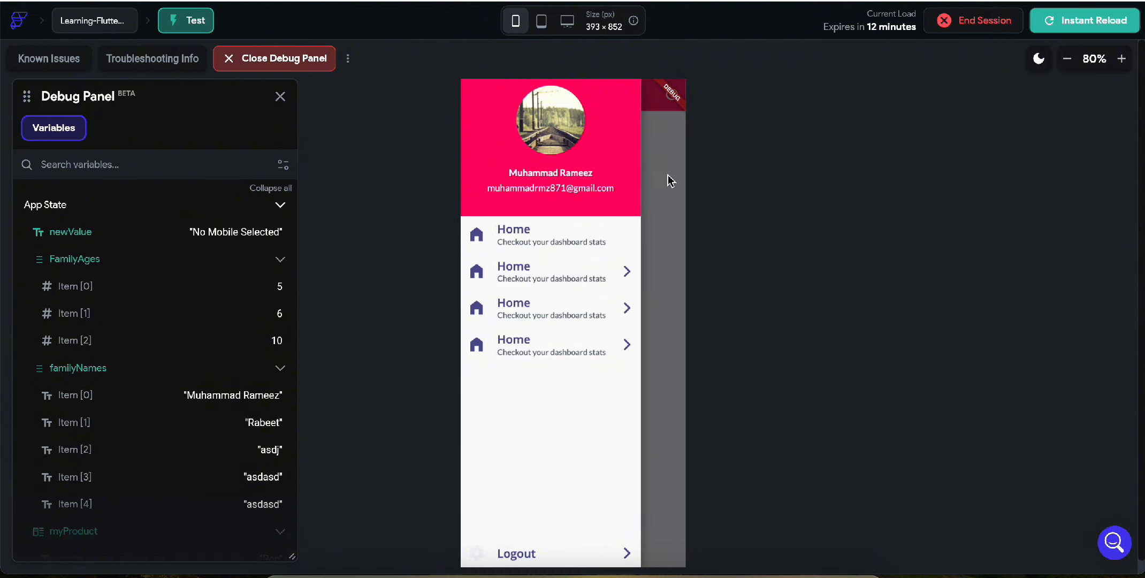
pyautogui.click(672, 210)
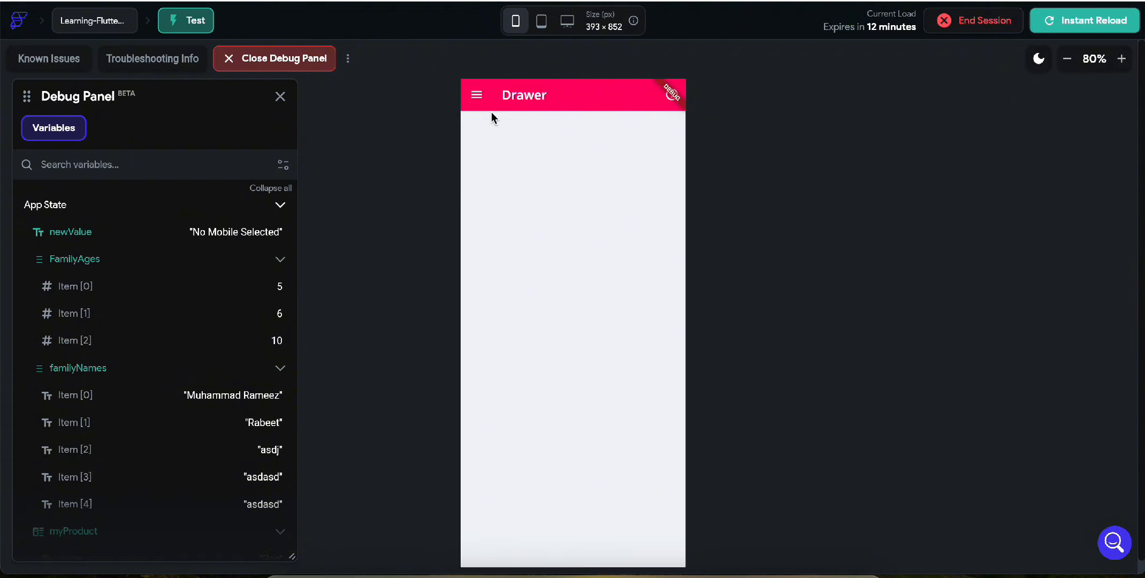
pyautogui.click(480, 95)
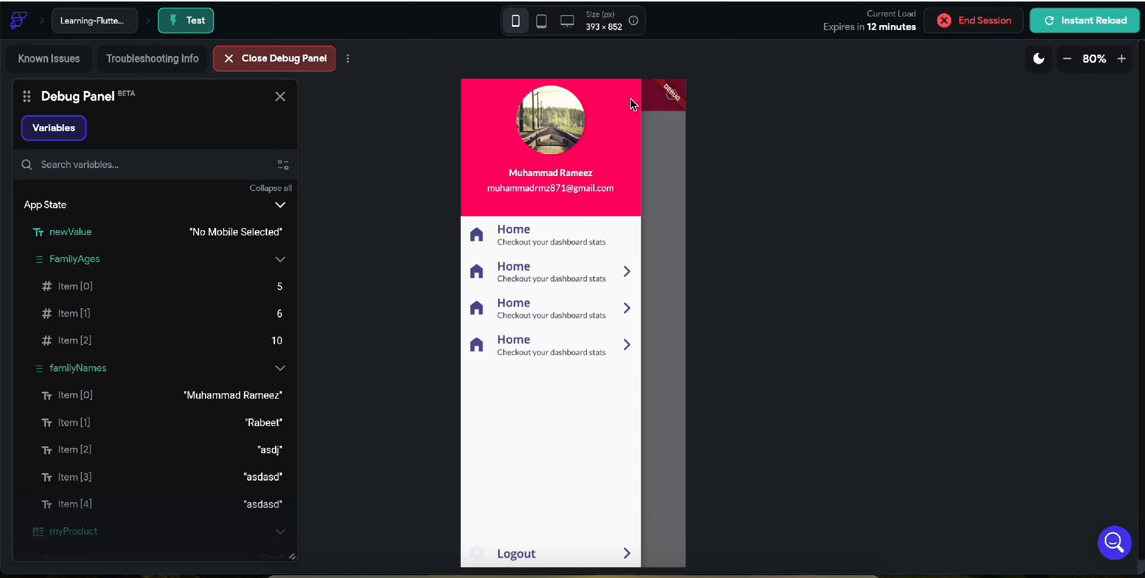
pyautogui.click(481, 1)
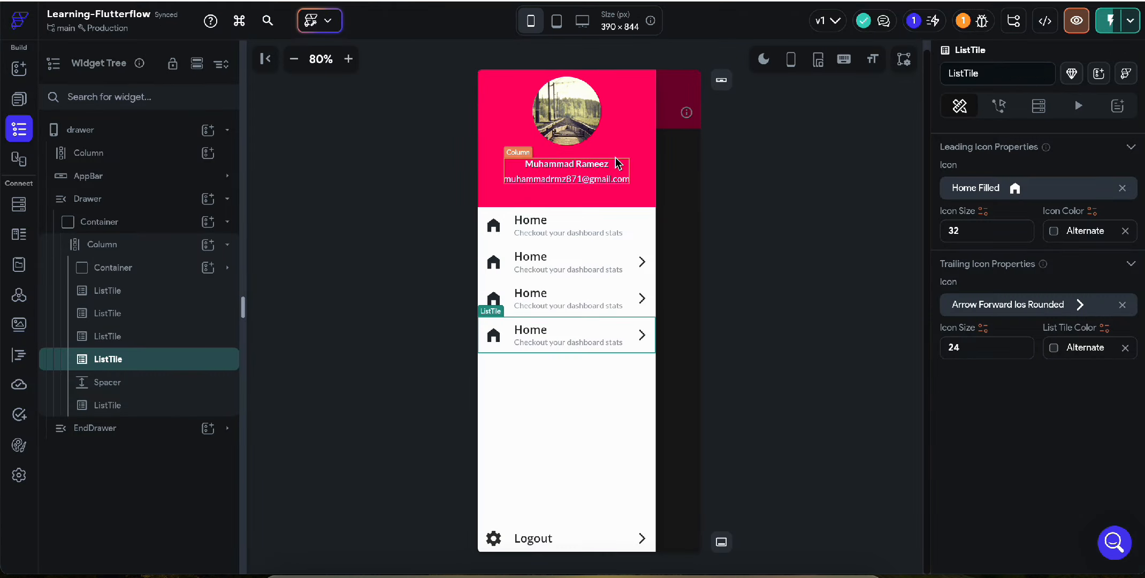
pyautogui.click(642, 84)
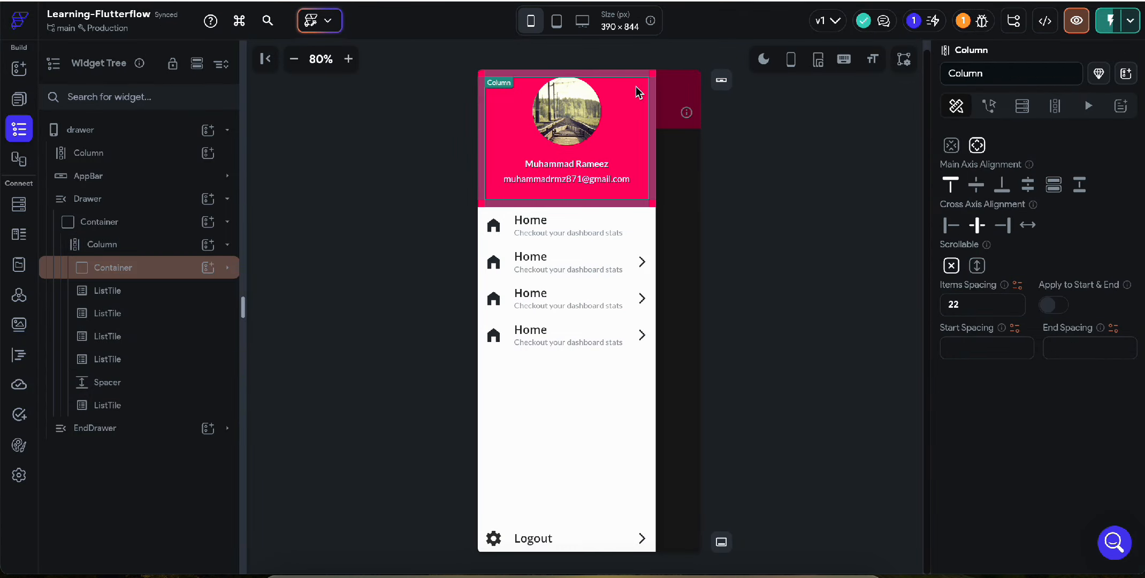
pyautogui.click(989, 105)
pyautogui.click(1090, 187)
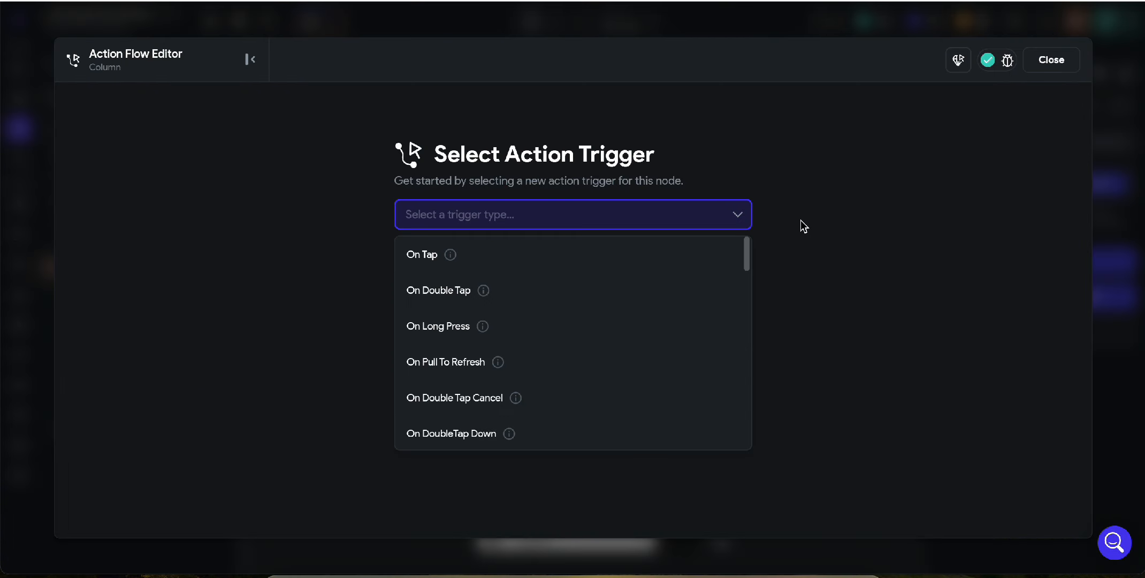
pyautogui.click(508, 255)
pyautogui.click(658, 351)
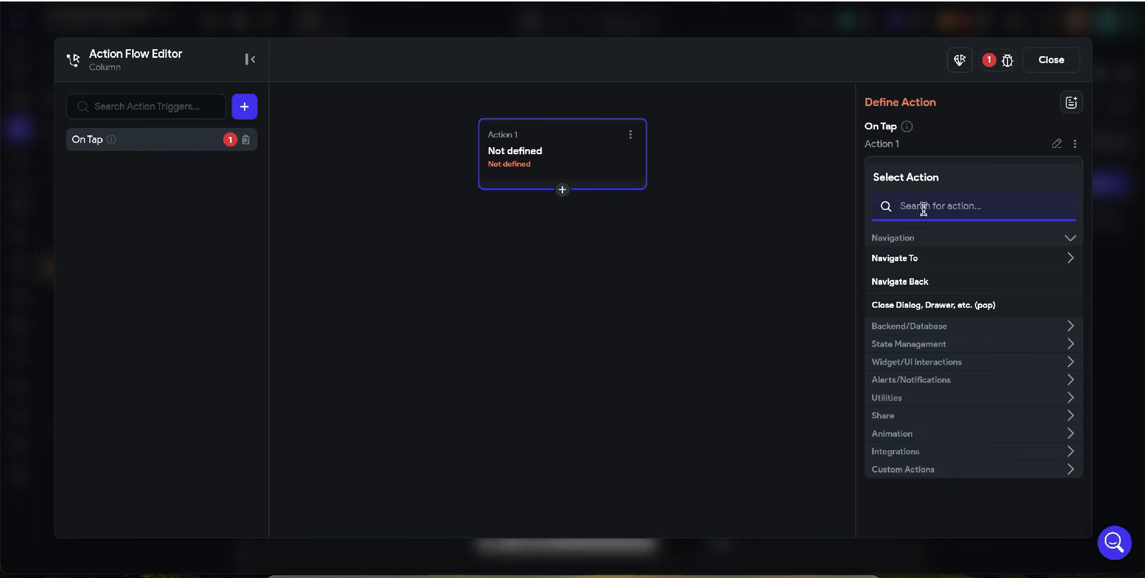
pyautogui.write('drawer')
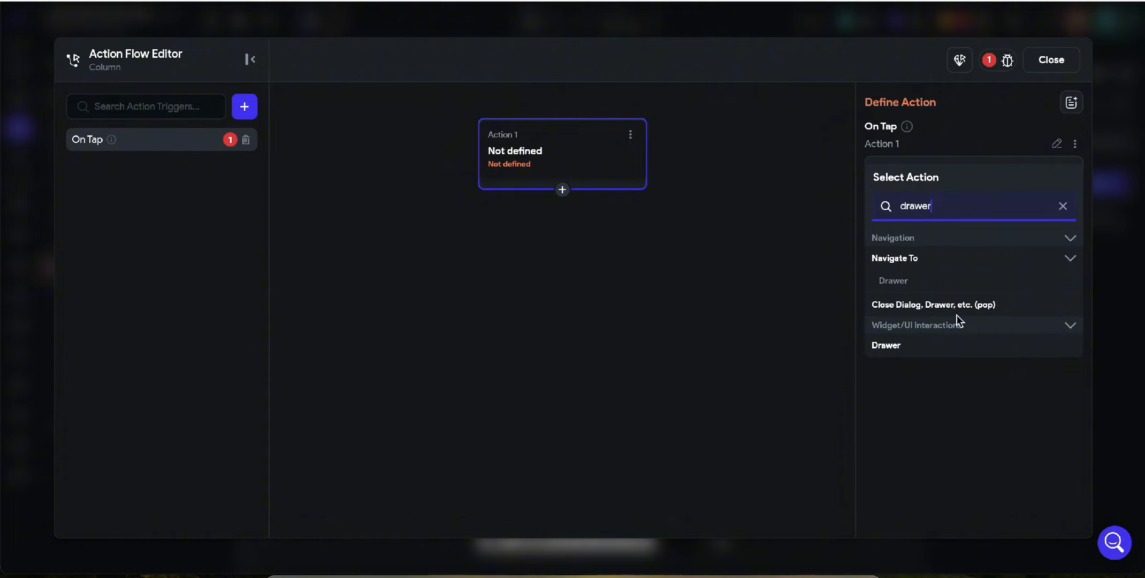
pyautogui.click(946, 347)
pyautogui.click(937, 210)
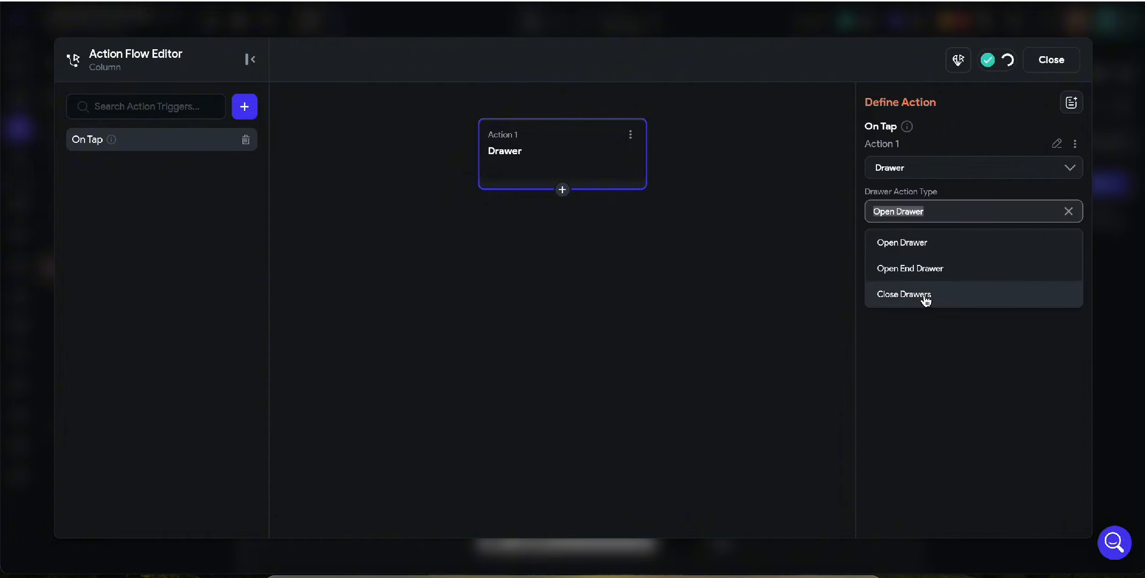
pyautogui.click(630, 134)
pyautogui.click(582, 245)
pyautogui.click(1050, 61)
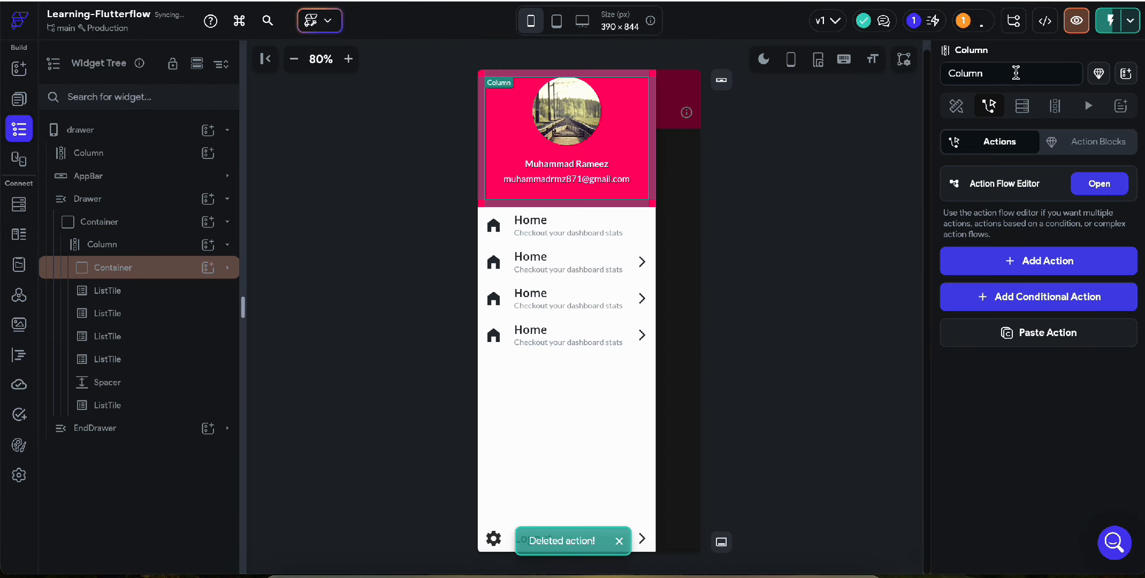
pyautogui.hotkey('ctrl', 'Tab')
# Close the navigation drawer, open the pink end drawer from the AppBar info icon, then dismiss it.
pyautogui.click(667, 236)
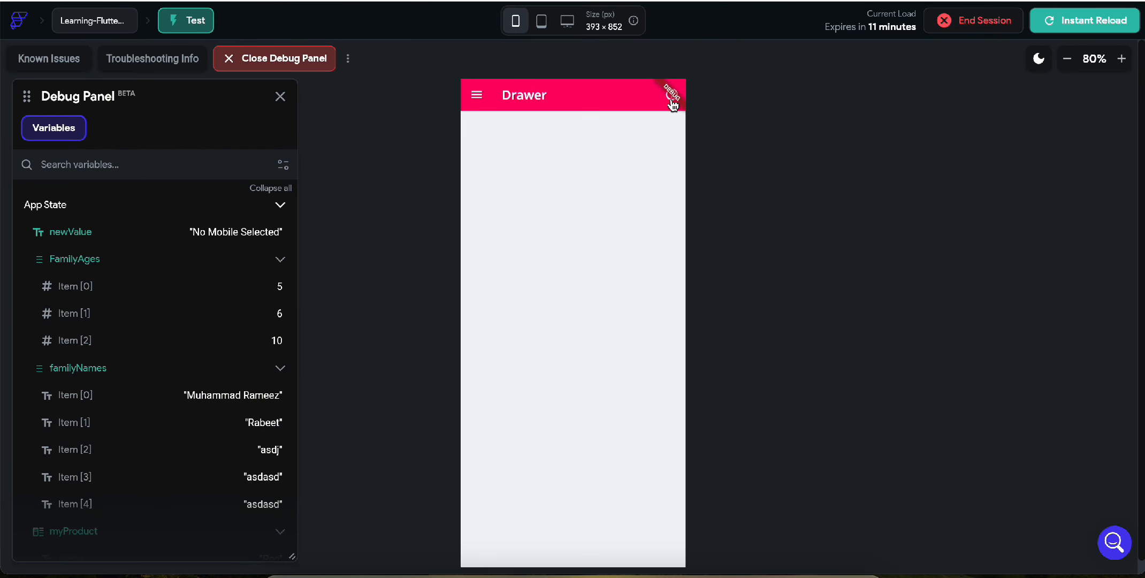
pyautogui.click(672, 104)
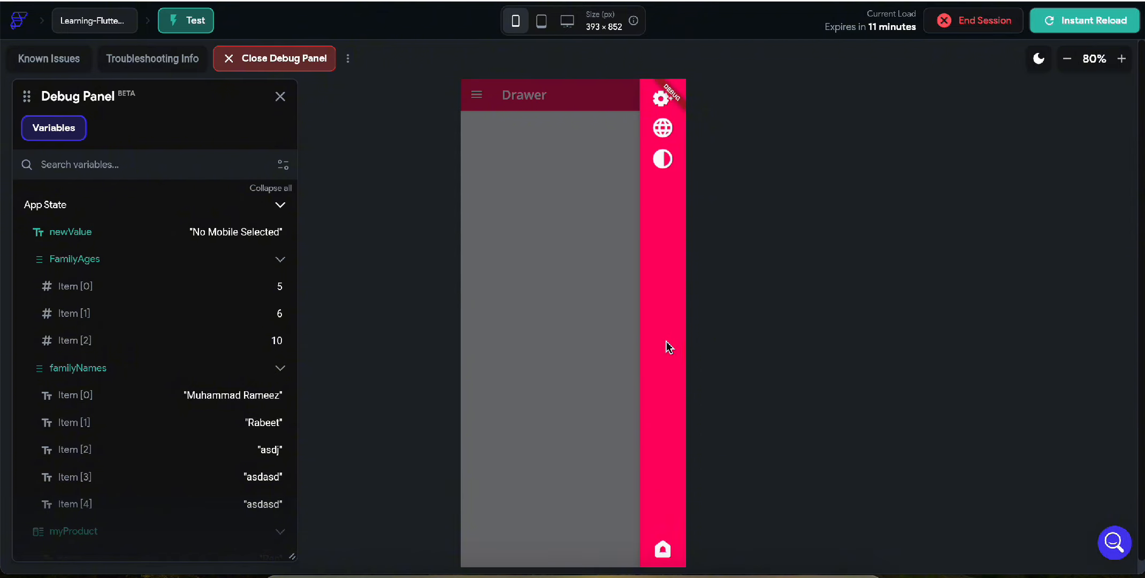
pyautogui.click(563, 271)
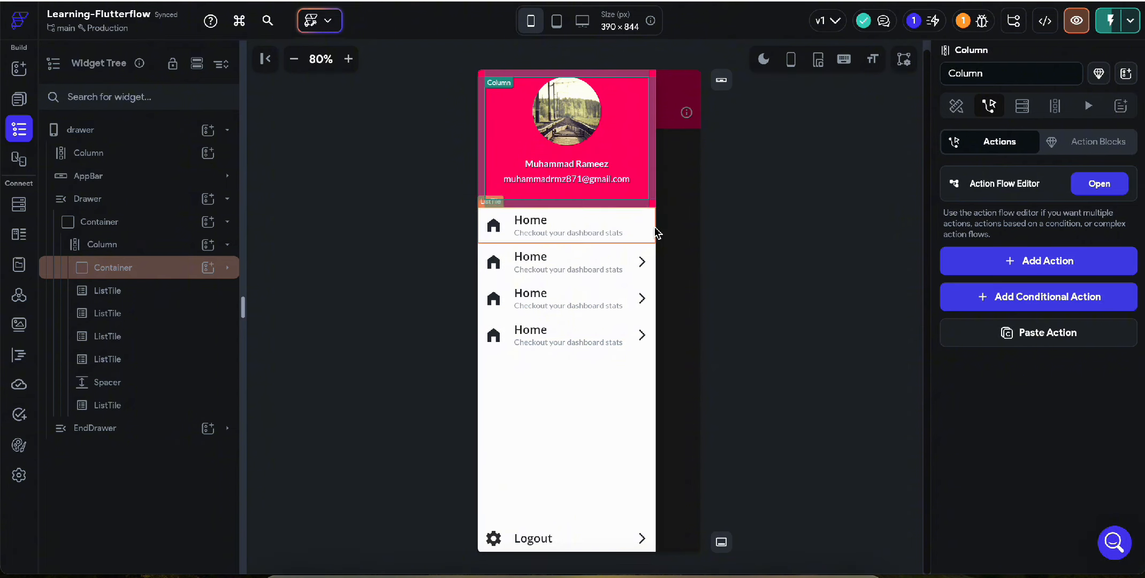
# Convert the navigation drawer's Container into drawerComponent, then reopen the drawer page from the page list.
pyautogui.click(121, 227)
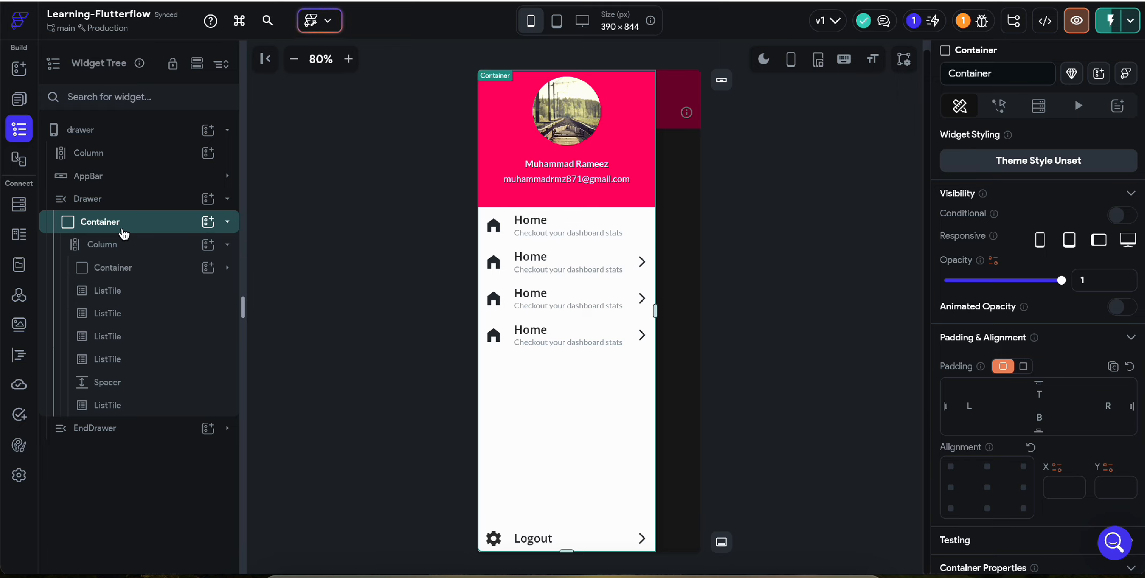
pyautogui.rightClick(152, 231)
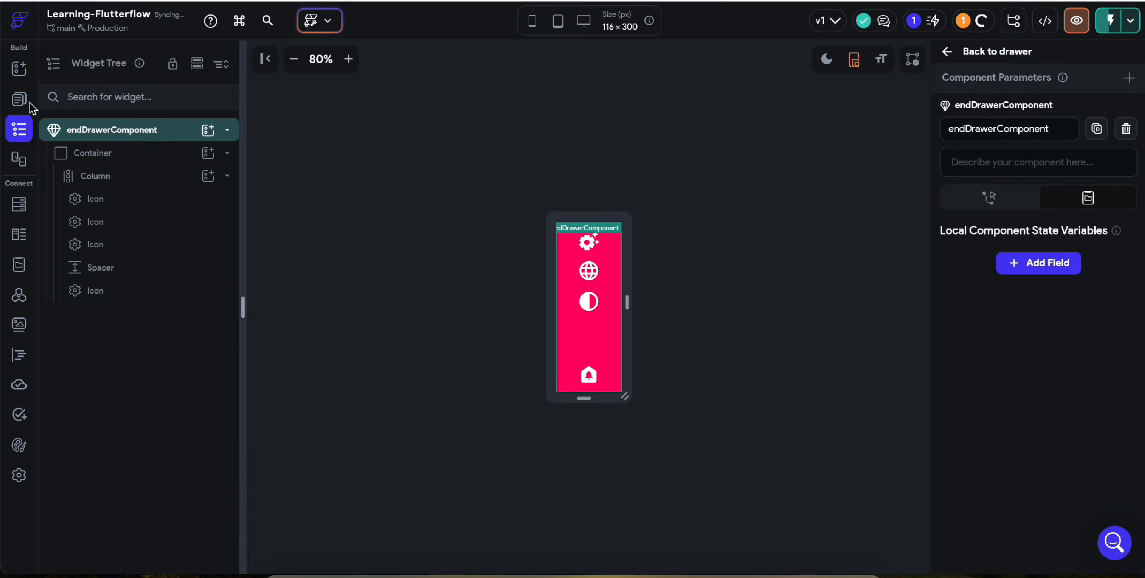
pyautogui.click(23, 109)
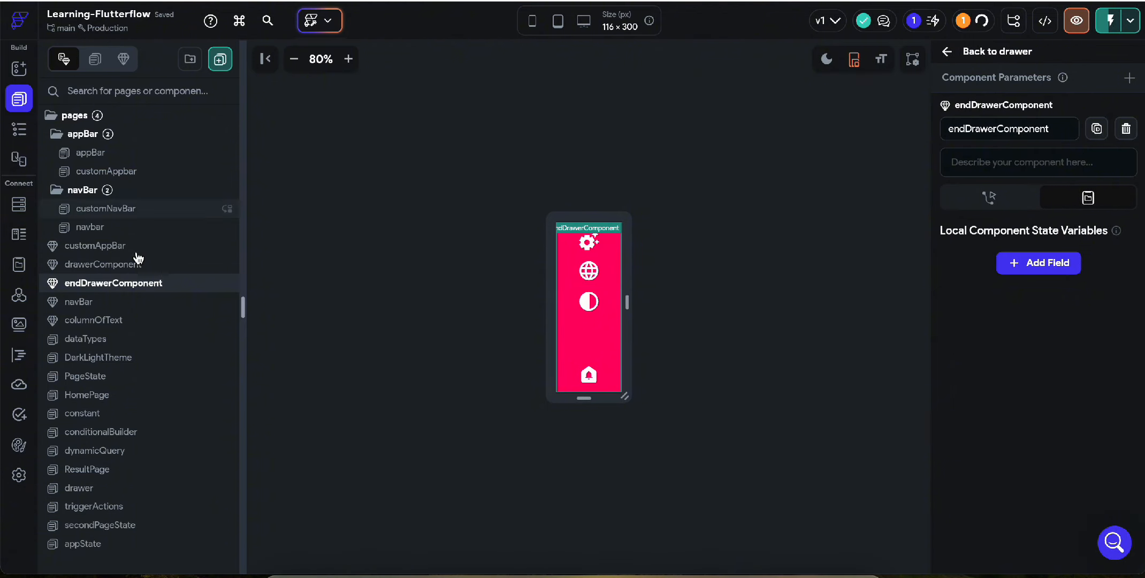
pyautogui.scroll(-1, 137, 267)
pyautogui.click(111, 475)
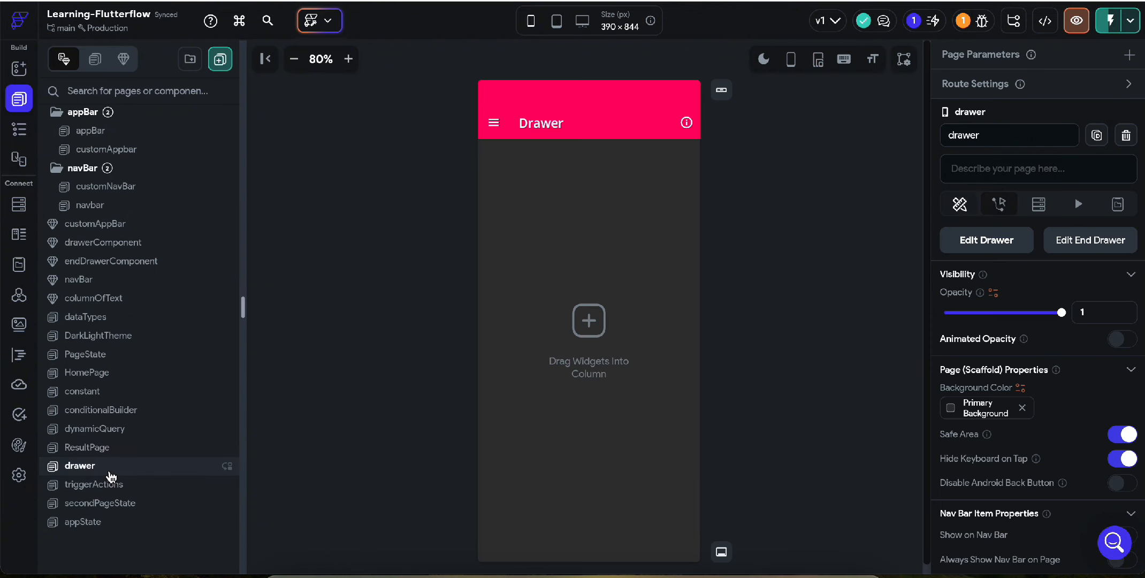